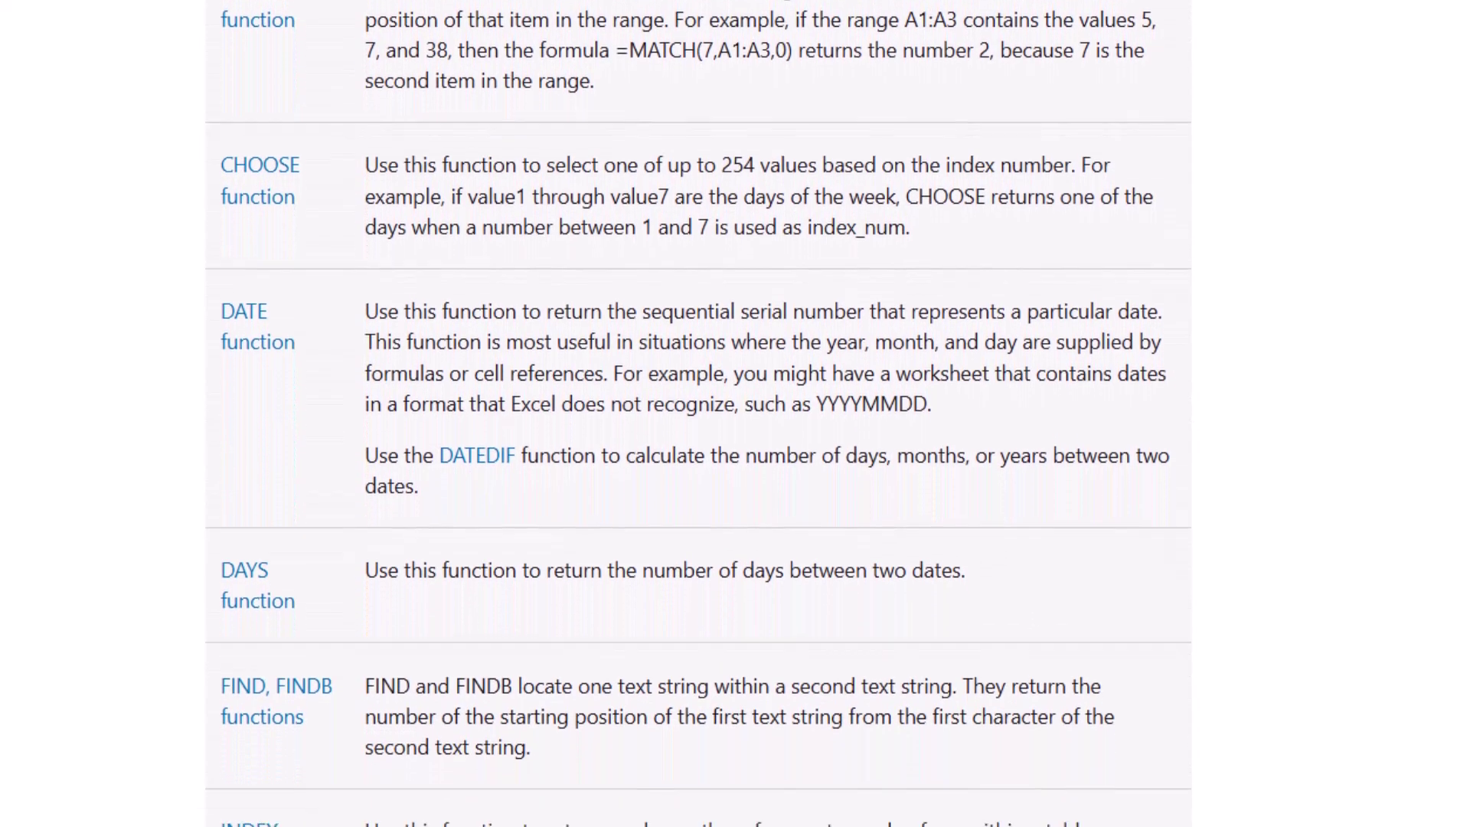
{"action": "scroll", "coordinate": [696, 414], "scroll_direction": "down", "scroll_amount": 2}
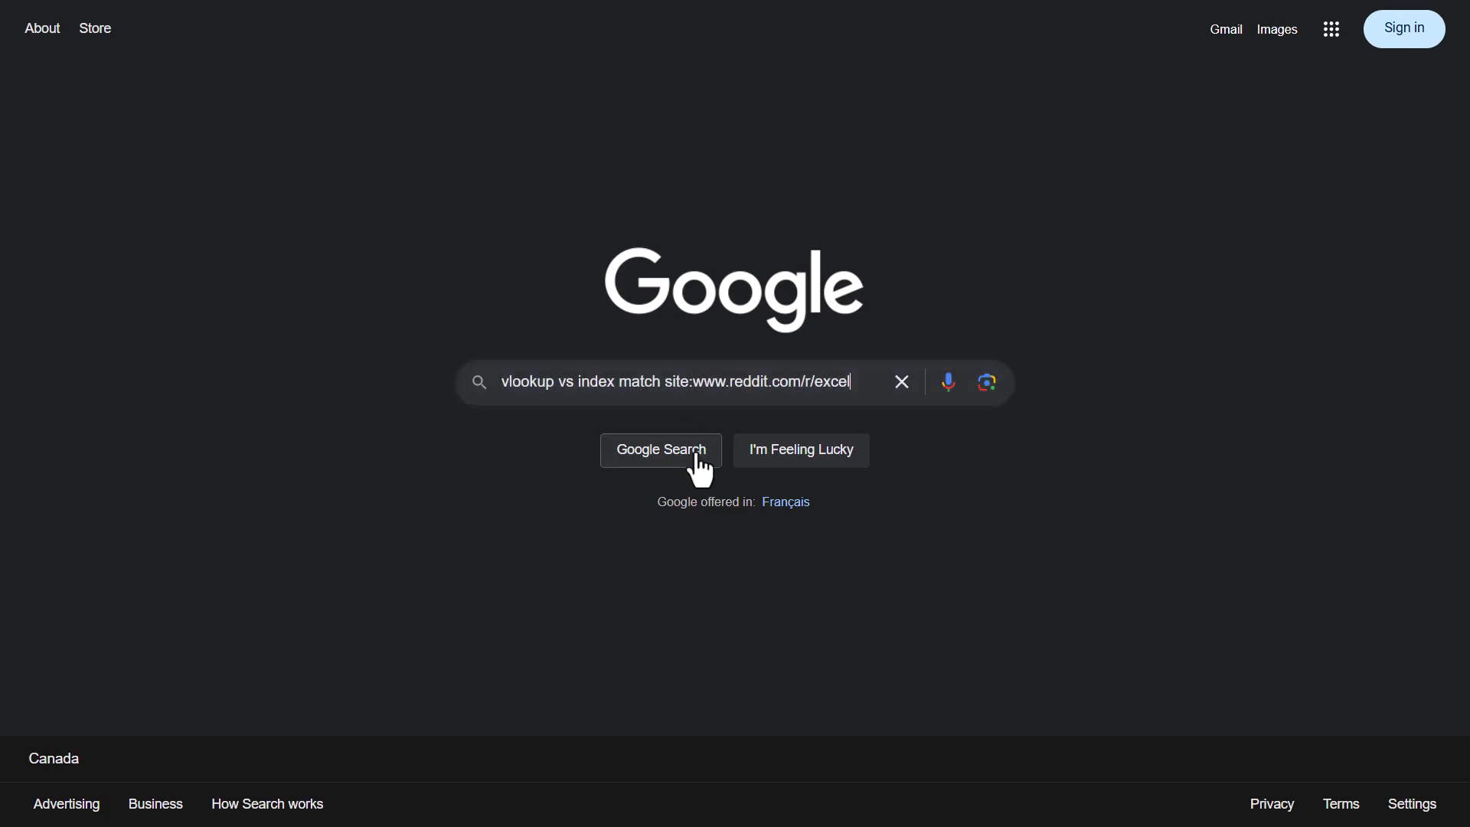
{"action": "left_click", "coordinate": [696, 453]}
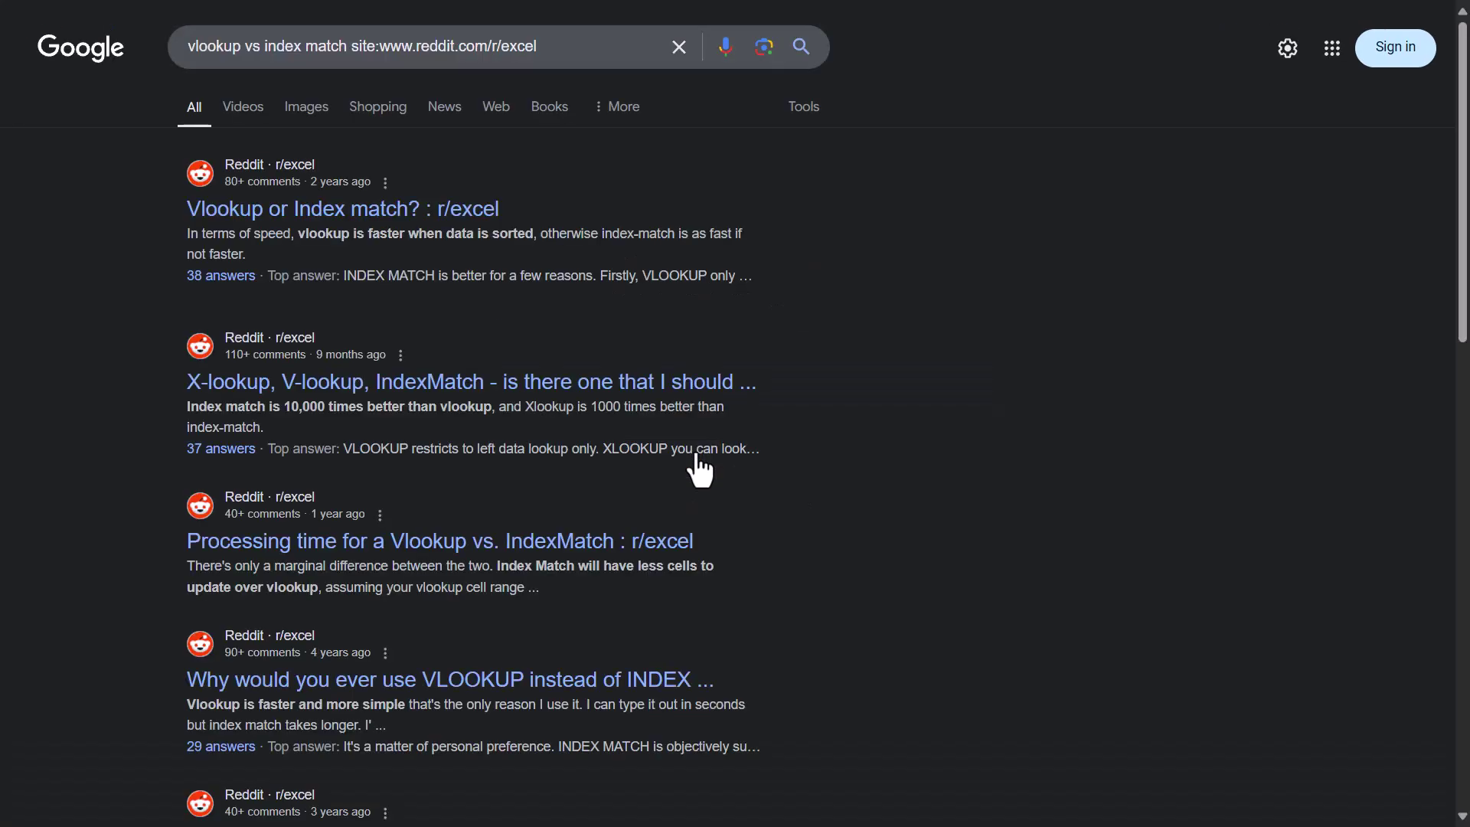
{"action": "left_click", "coordinate": [795, 115]}
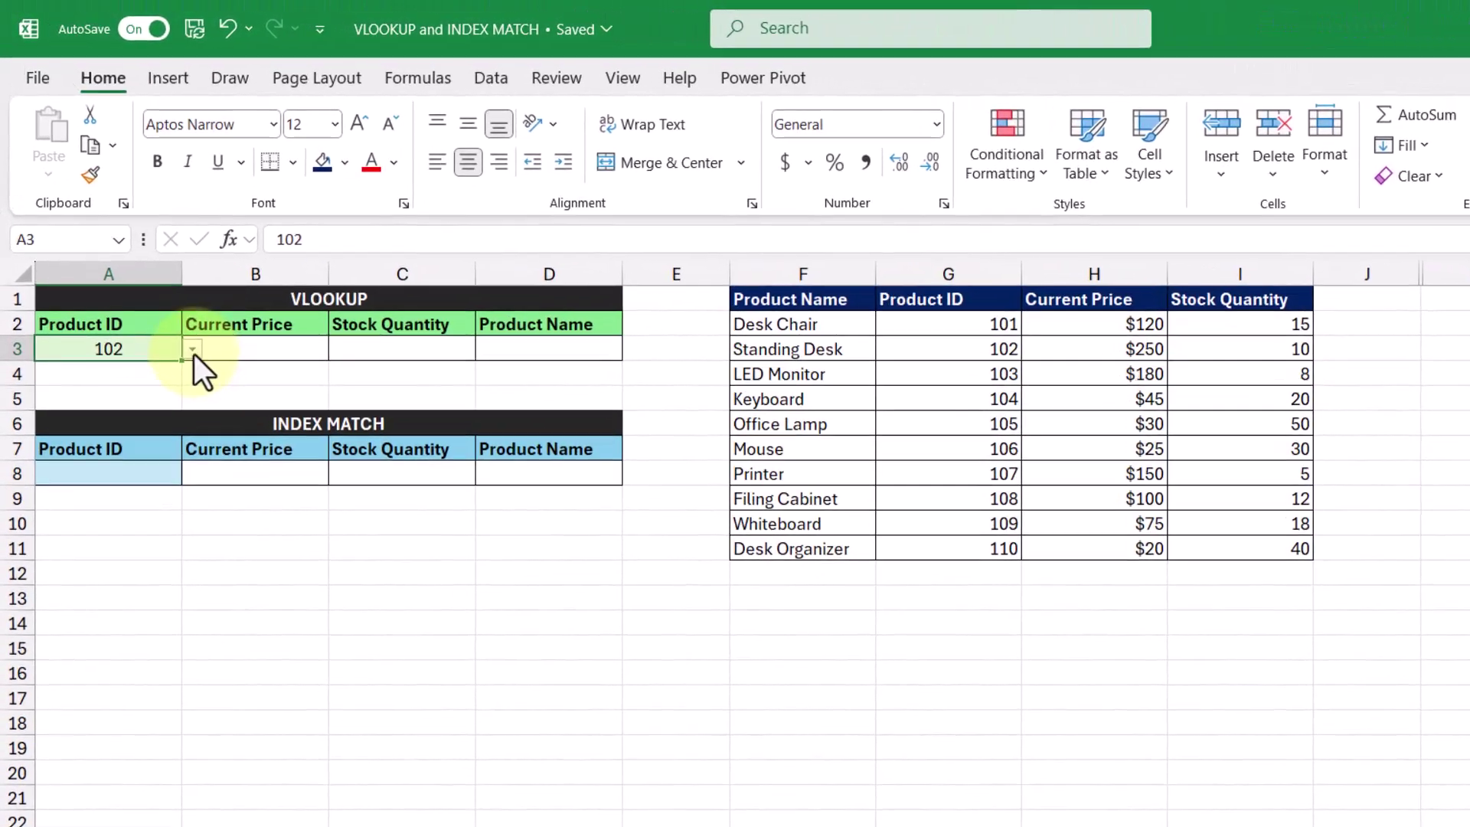
- Keep Product ID 102 and enter =VLOOKUP(A3,G1:H11,2,FALSE) in B3, returning $250
{"action": "left_click", "coordinate": [155, 287]}
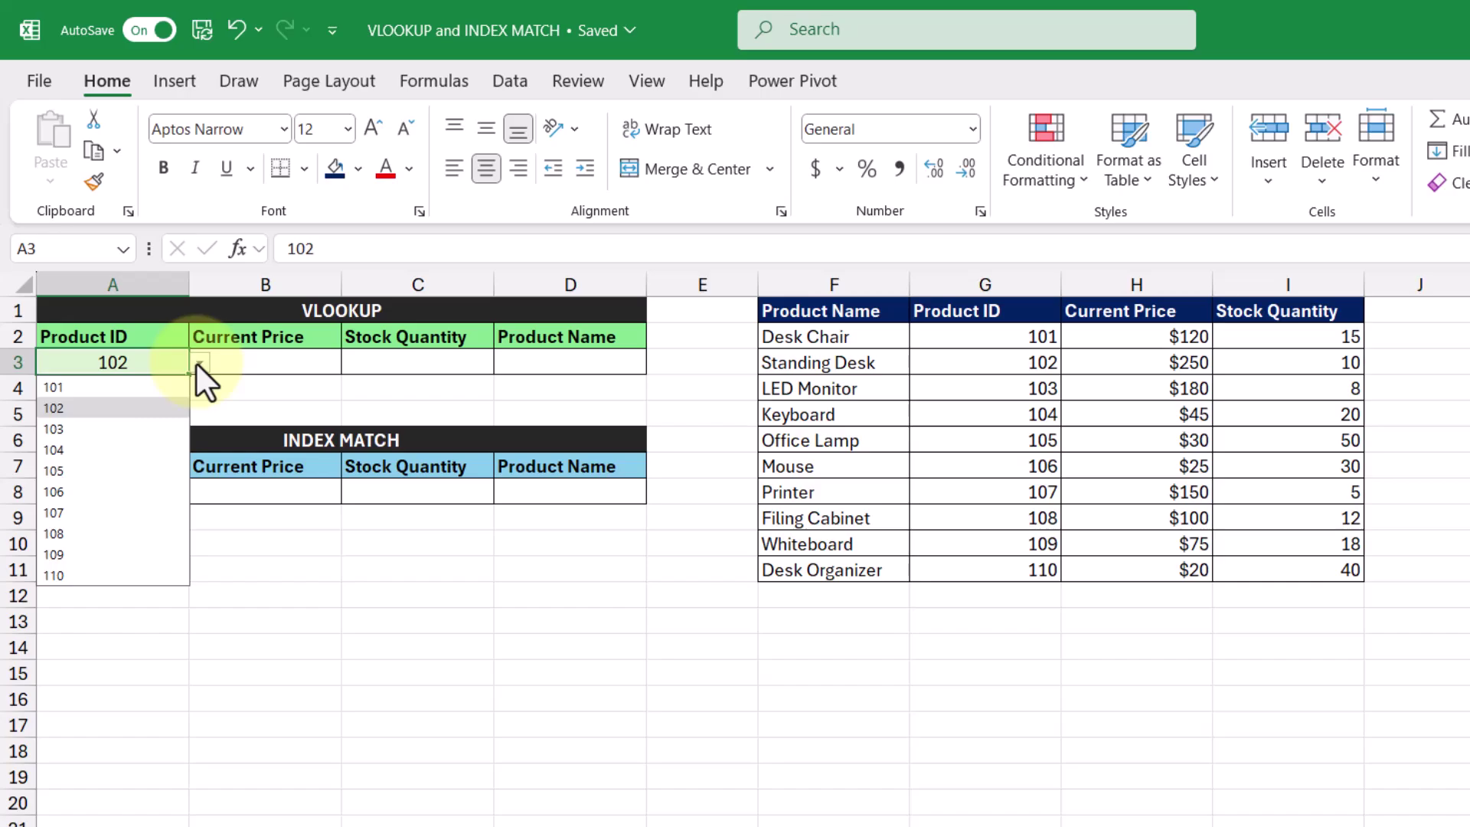
{"action": "left_click", "coordinate": [167, 406]}
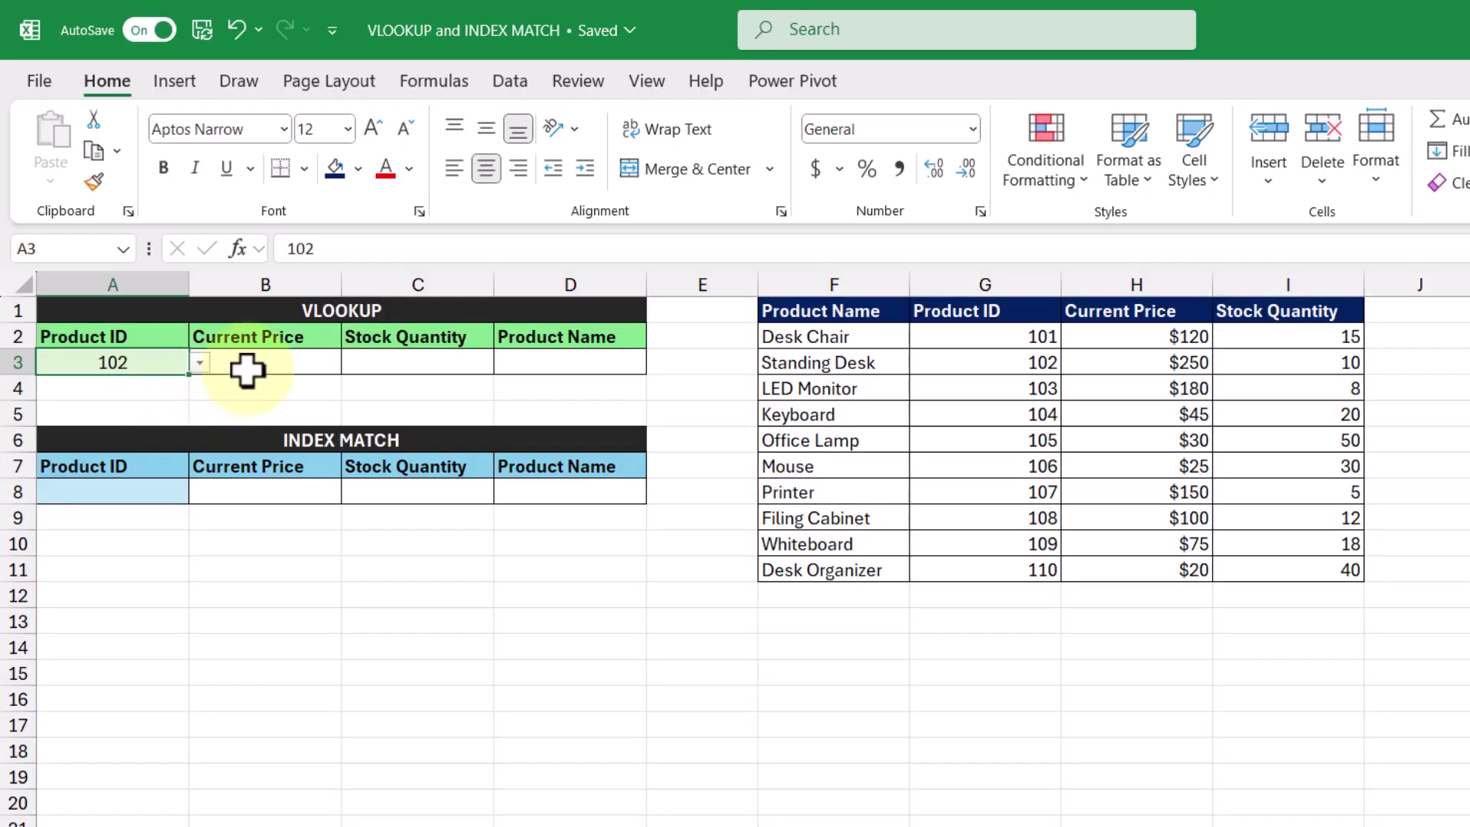
{"action": "left_click", "coordinate": [247, 369]}
{"action": "type", "text": "=VL"}
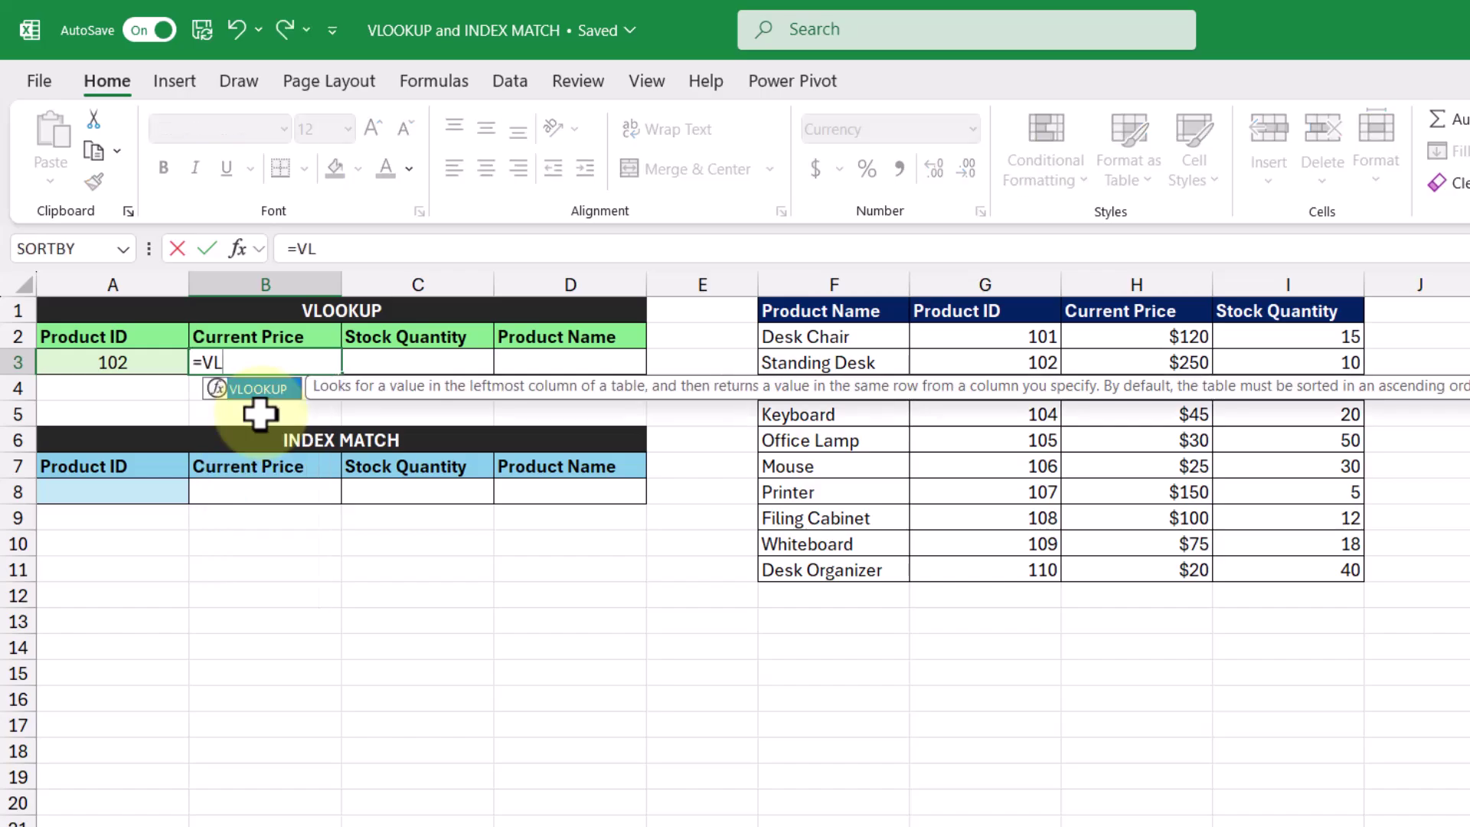
{"action": "type", "text": "O"}
{"action": "key", "text": "Tab"}
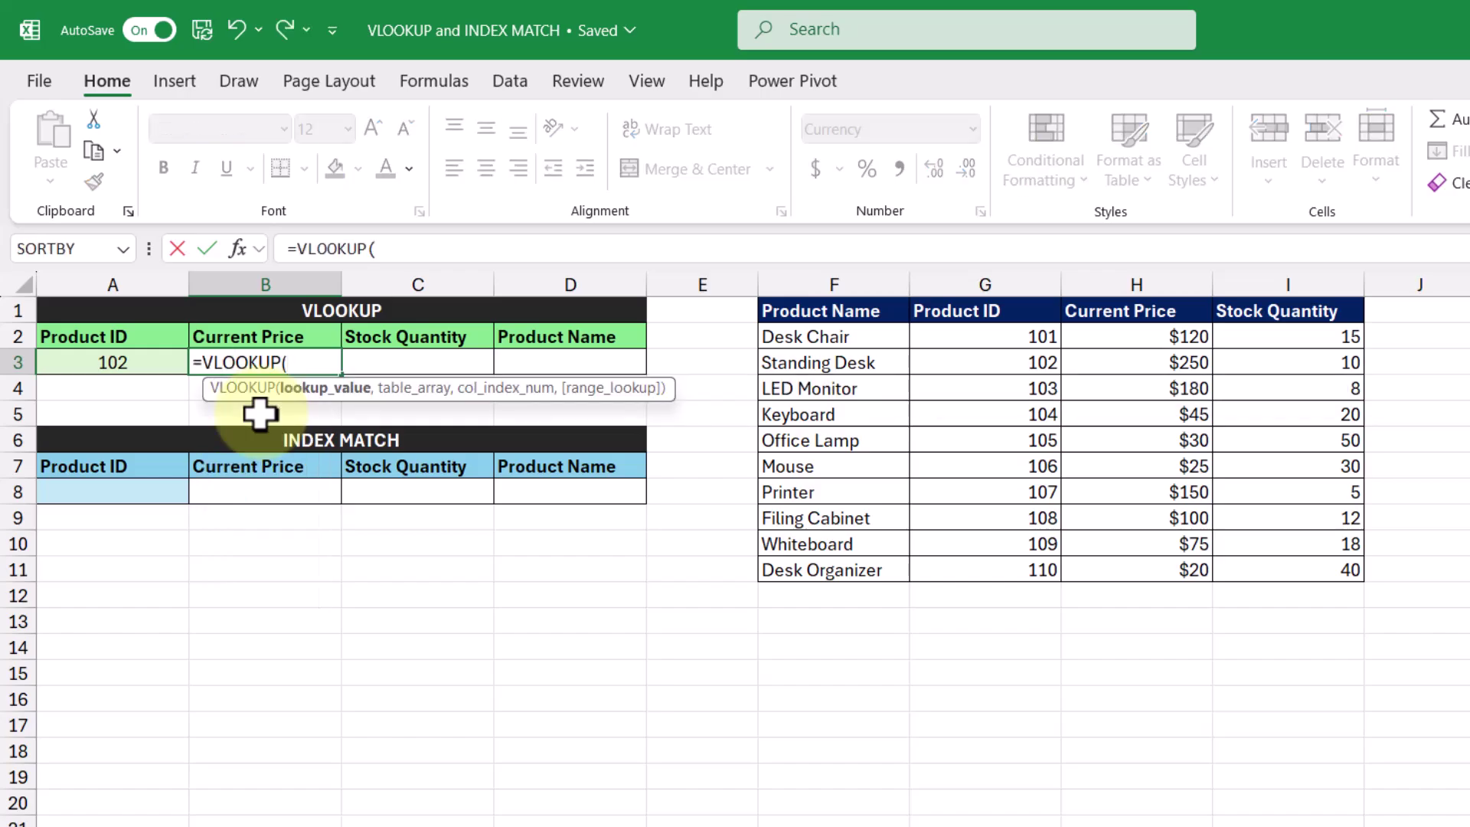
{"action": "left_click", "coordinate": [147, 360]}
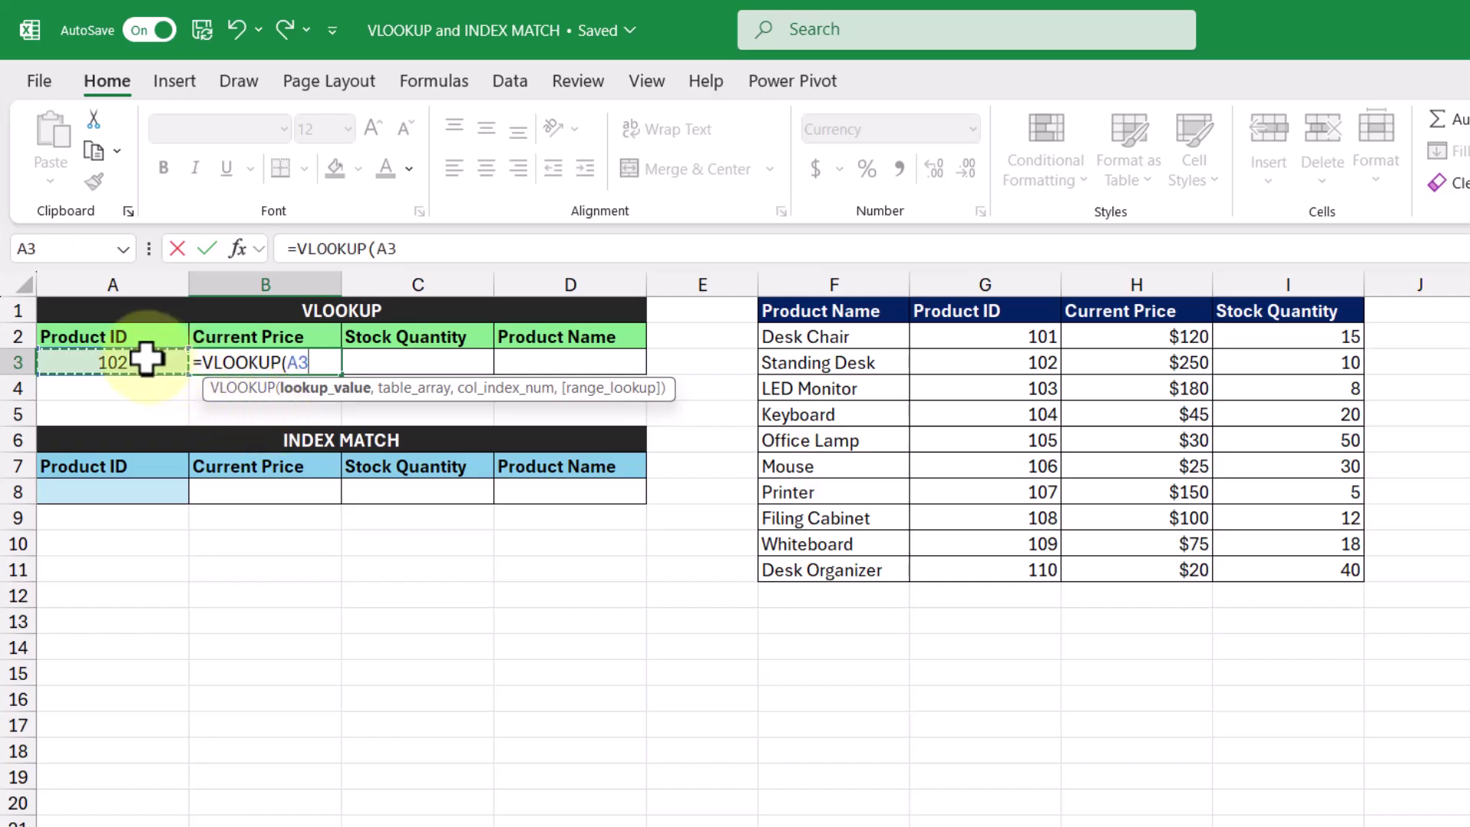
{"action": "type", "text": ","}
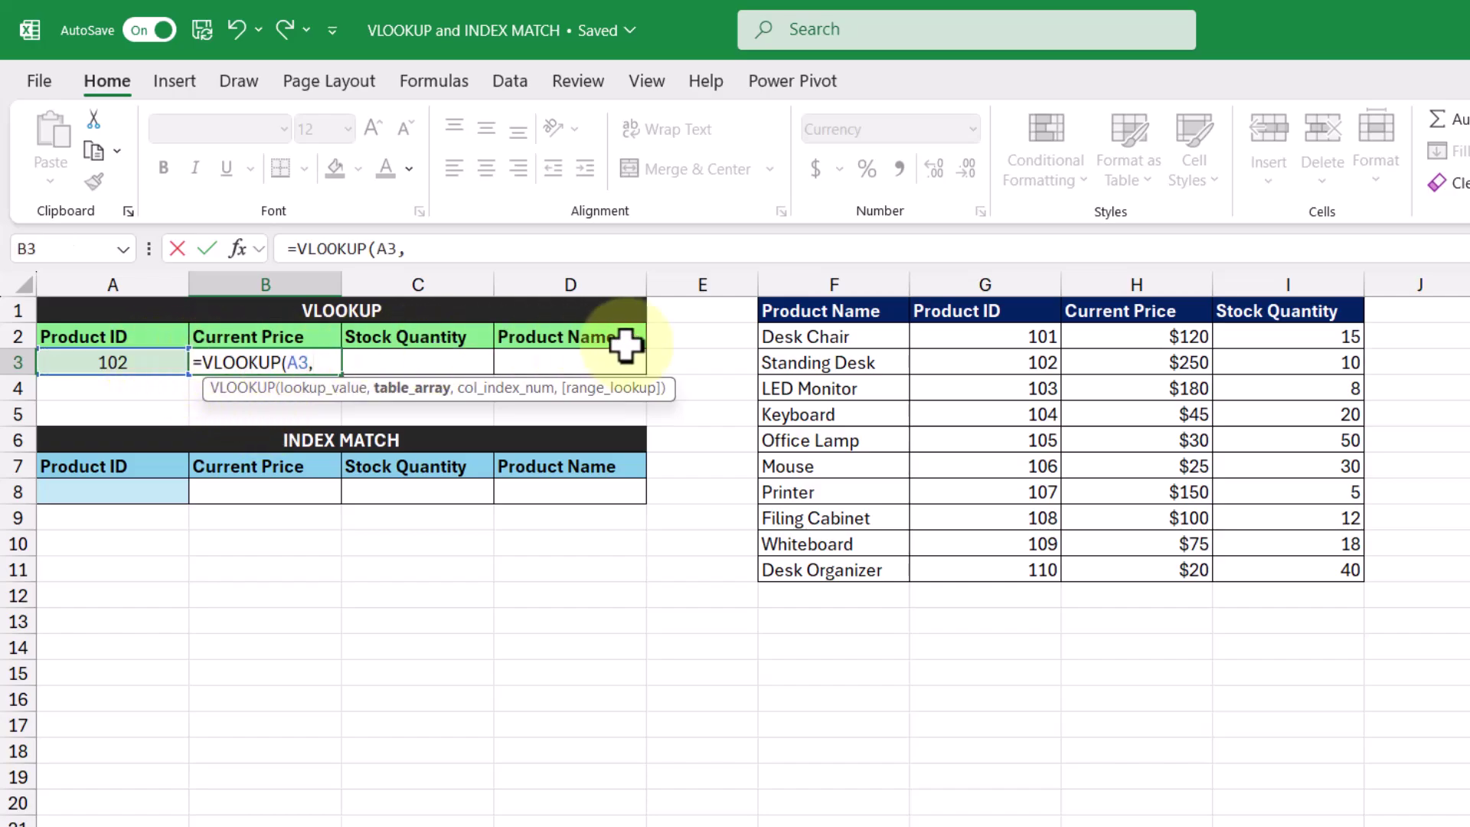
{"action": "left_click_drag", "start_coordinate": [984, 317], "coordinate": [1151, 567]}
{"action": "type", "text": ","}
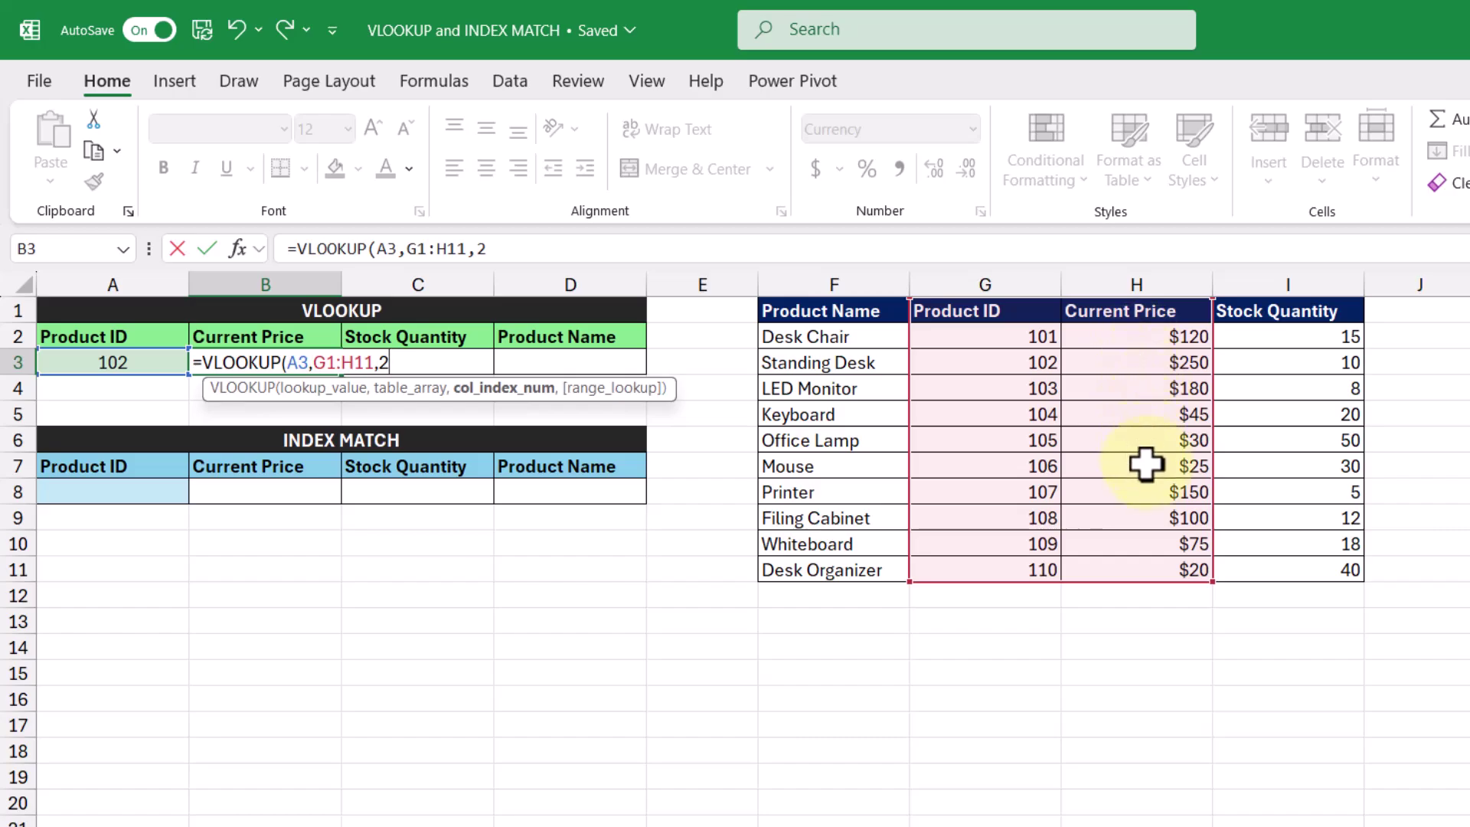
{"action": "type", "text": "2,"}
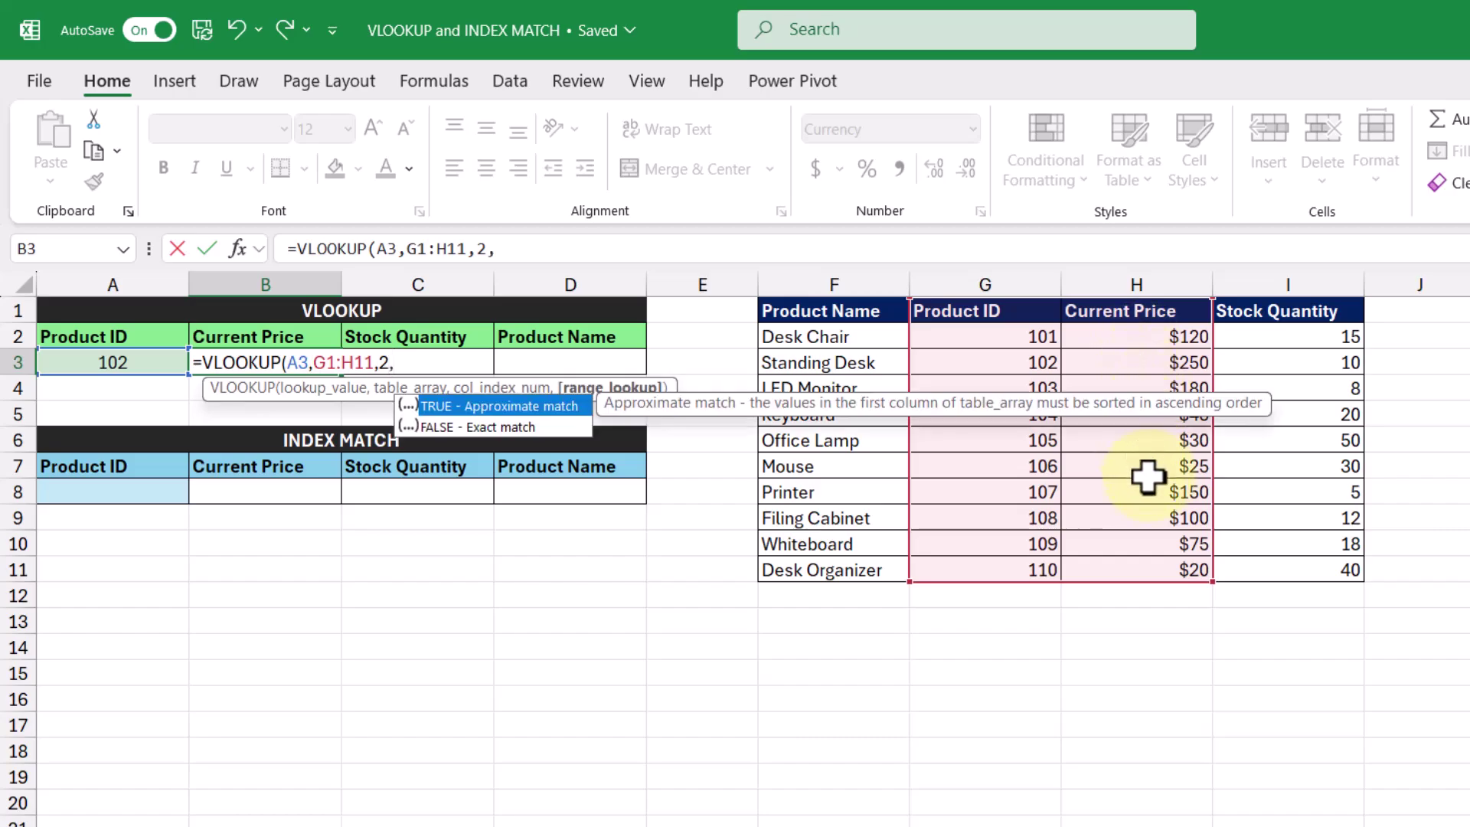
{"action": "double_click", "coordinate": [556, 428]}
{"action": "key", "text": "Return"}
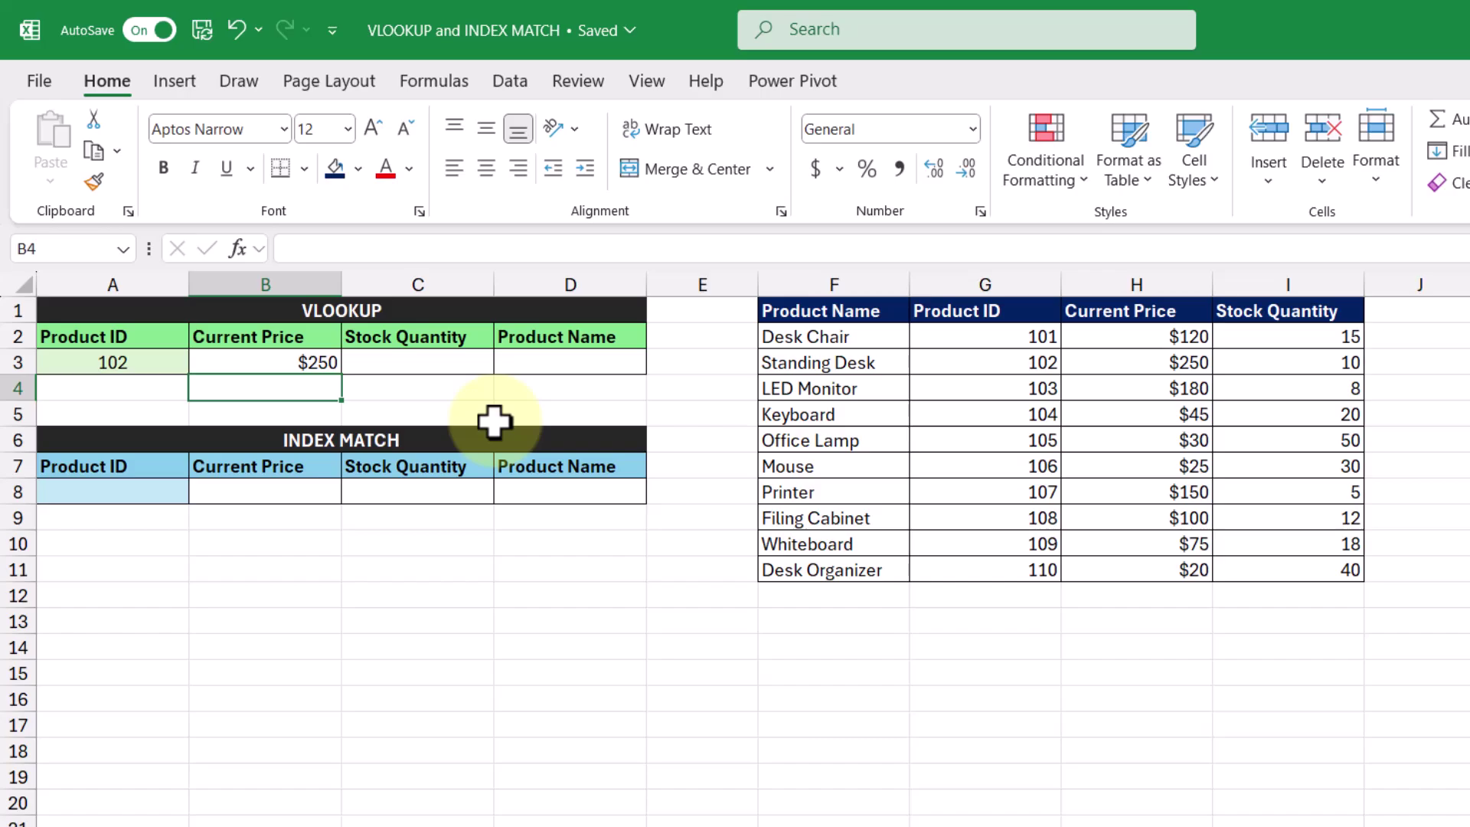
- Enter =VLOOKUP(A3,G1:I11,3,FALSE) in C3 so Stock Quantity shows 10 for product 102
{"action": "left_click", "coordinate": [433, 360]}
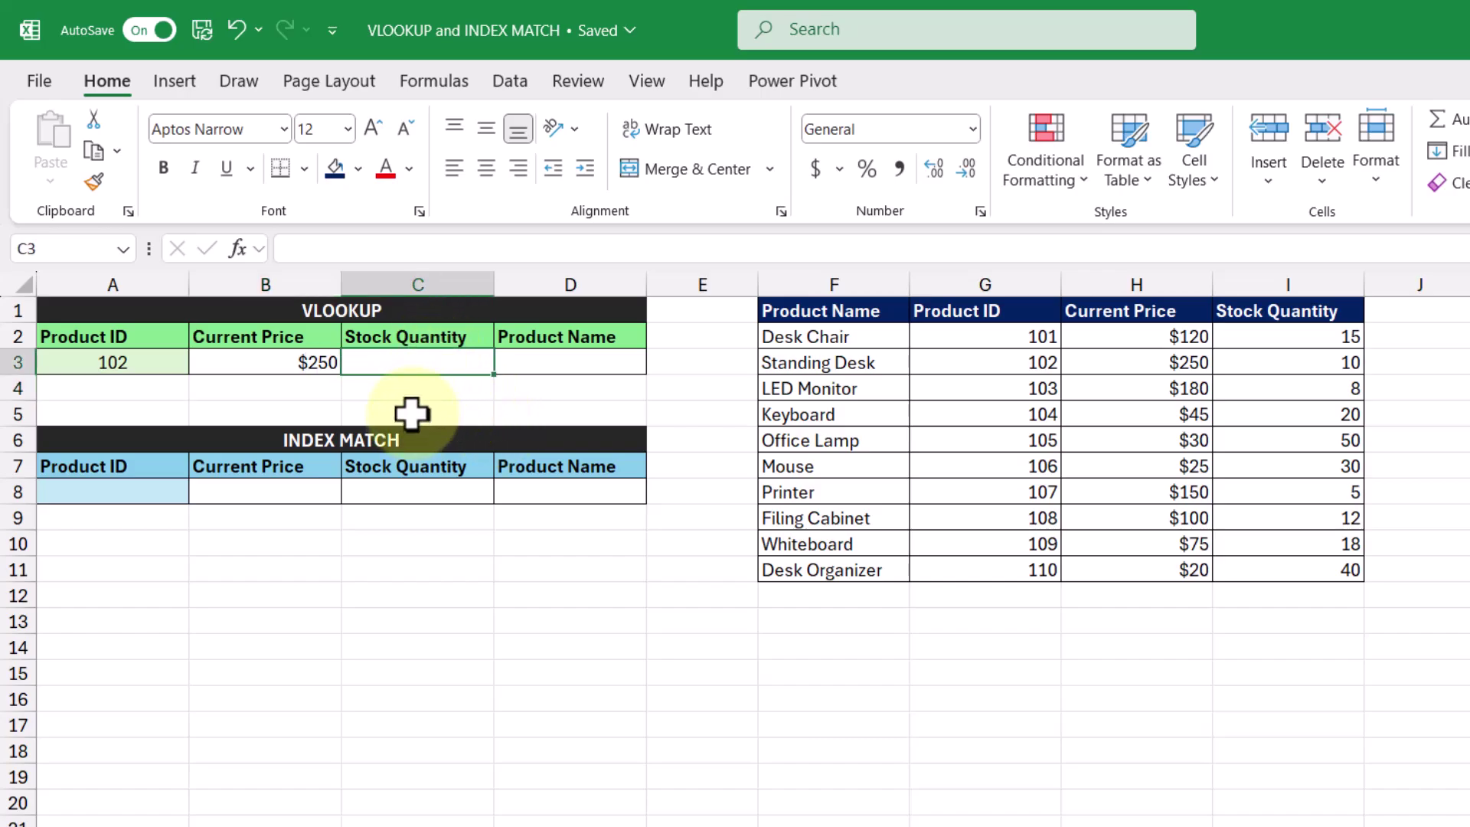
{"action": "type", "text": "=VLO"}
{"action": "key", "text": "Tab"}
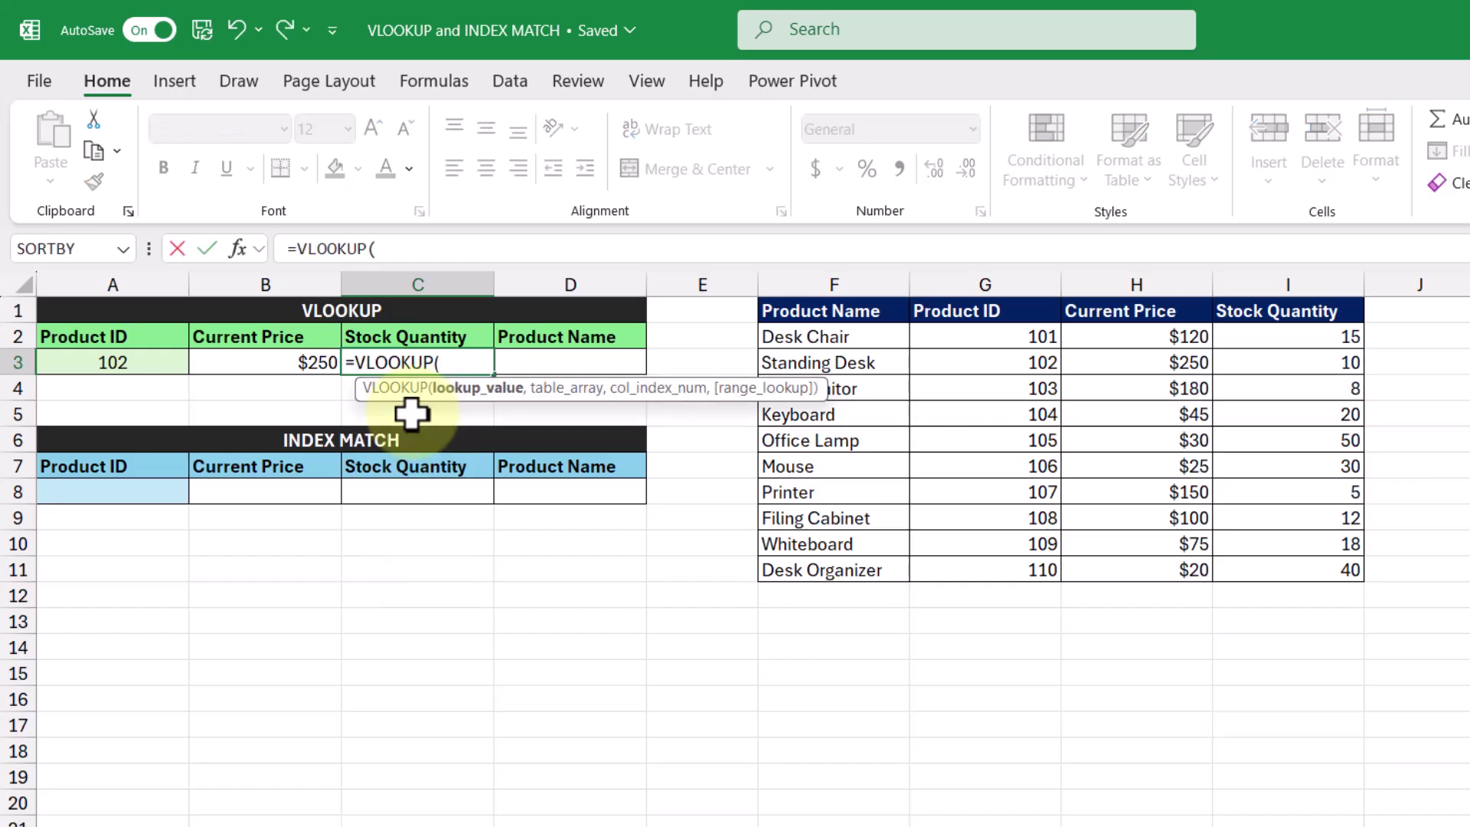
{"action": "left_click", "coordinate": [164, 363]}
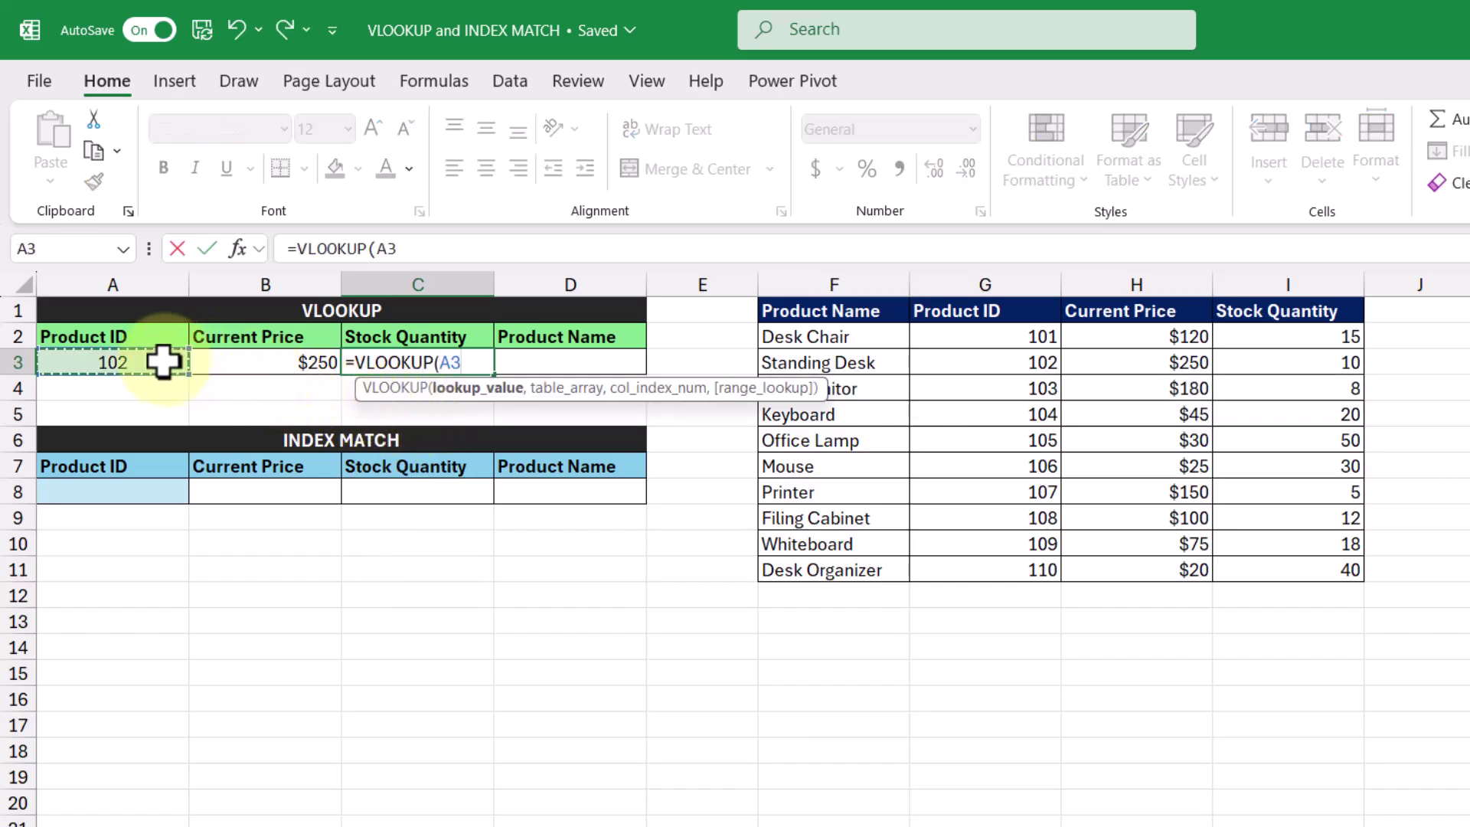
{"action": "type", "text": ","}
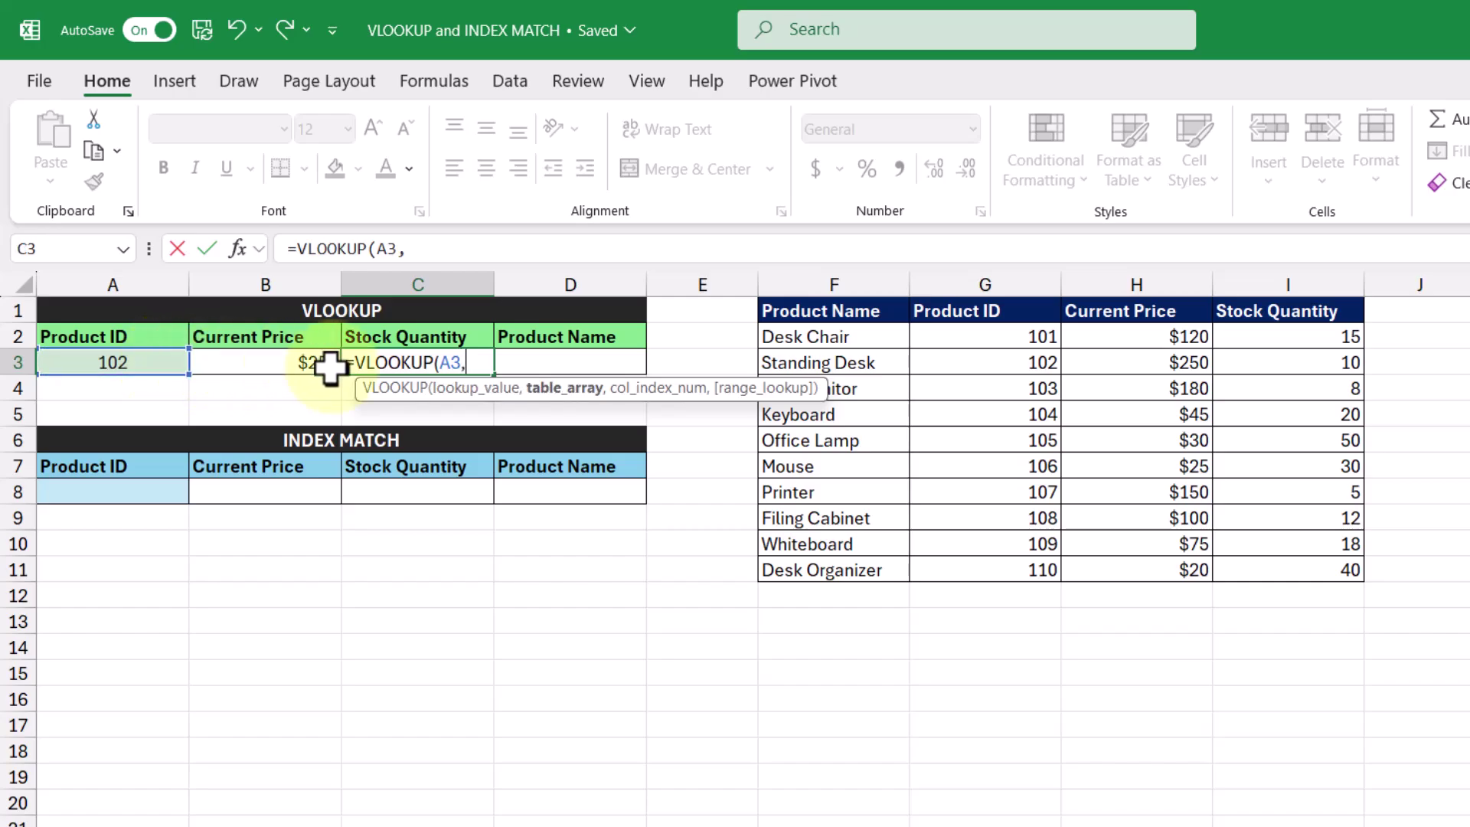
{"action": "left_click_drag", "start_coordinate": [994, 315], "coordinate": [1290, 564]}
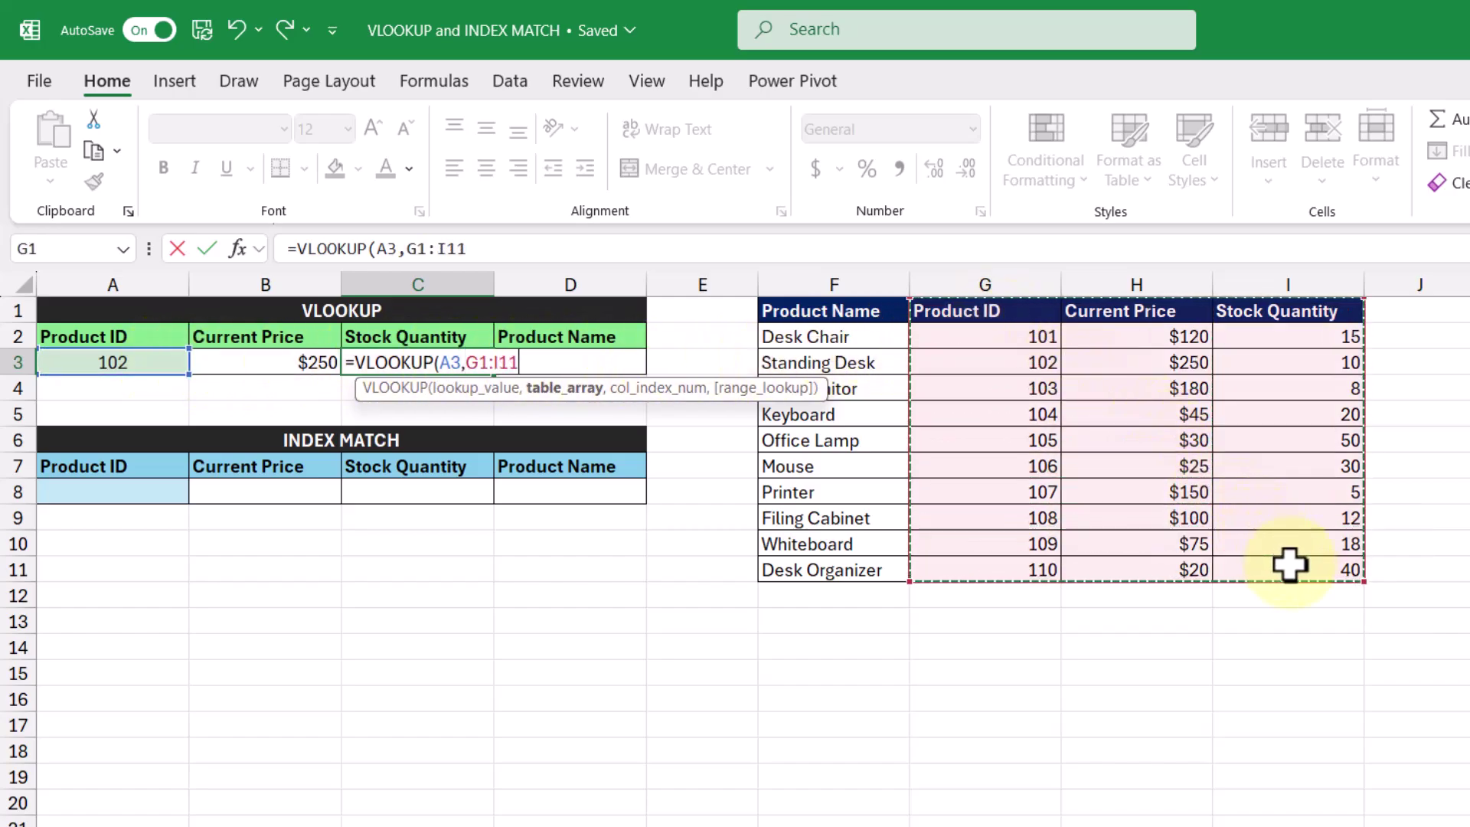
{"action": "type", "text": ",3"}
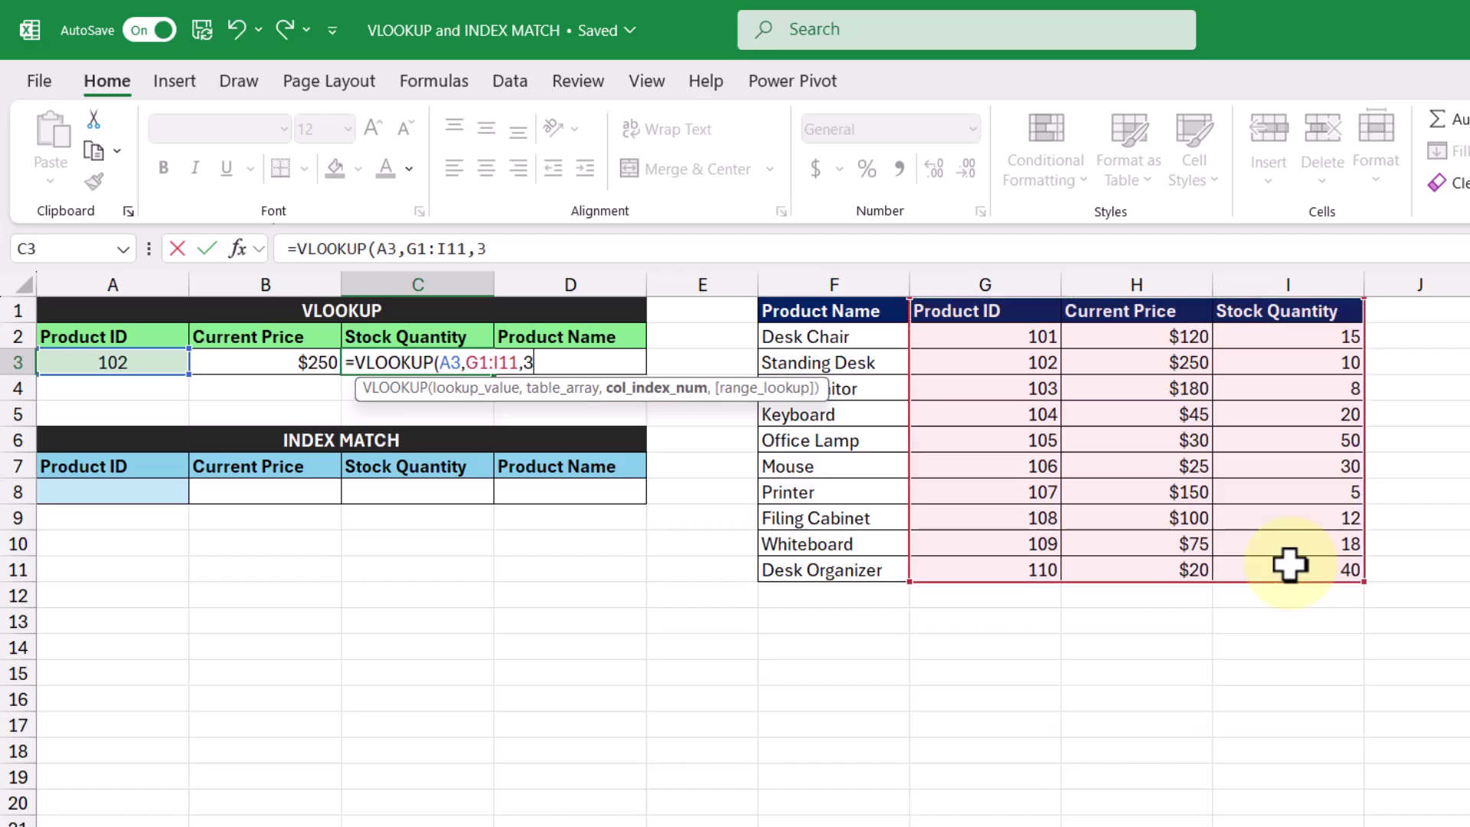
{"action": "type", "text": ","}
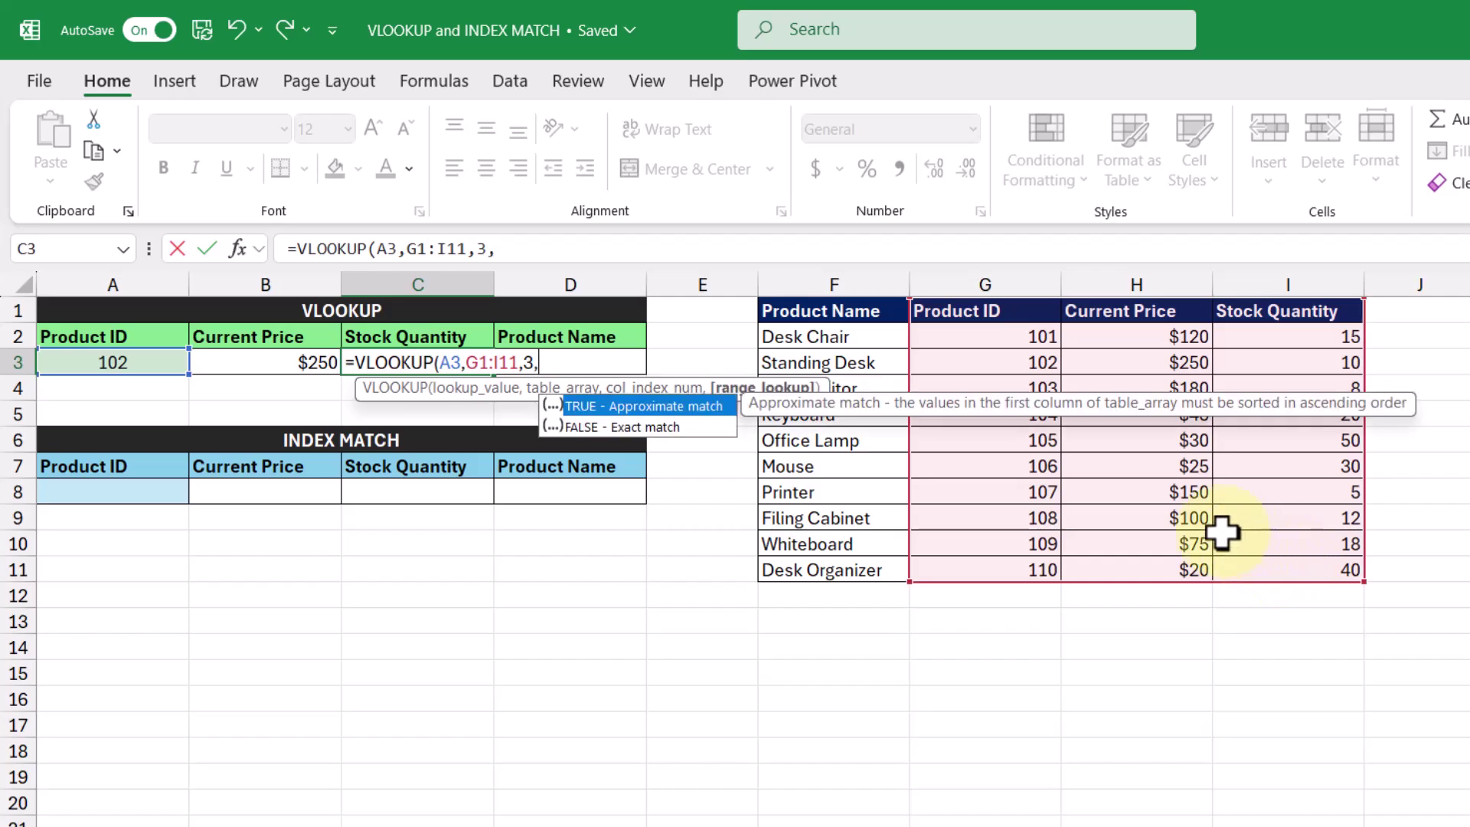
{"action": "double_click", "coordinate": [687, 428]}
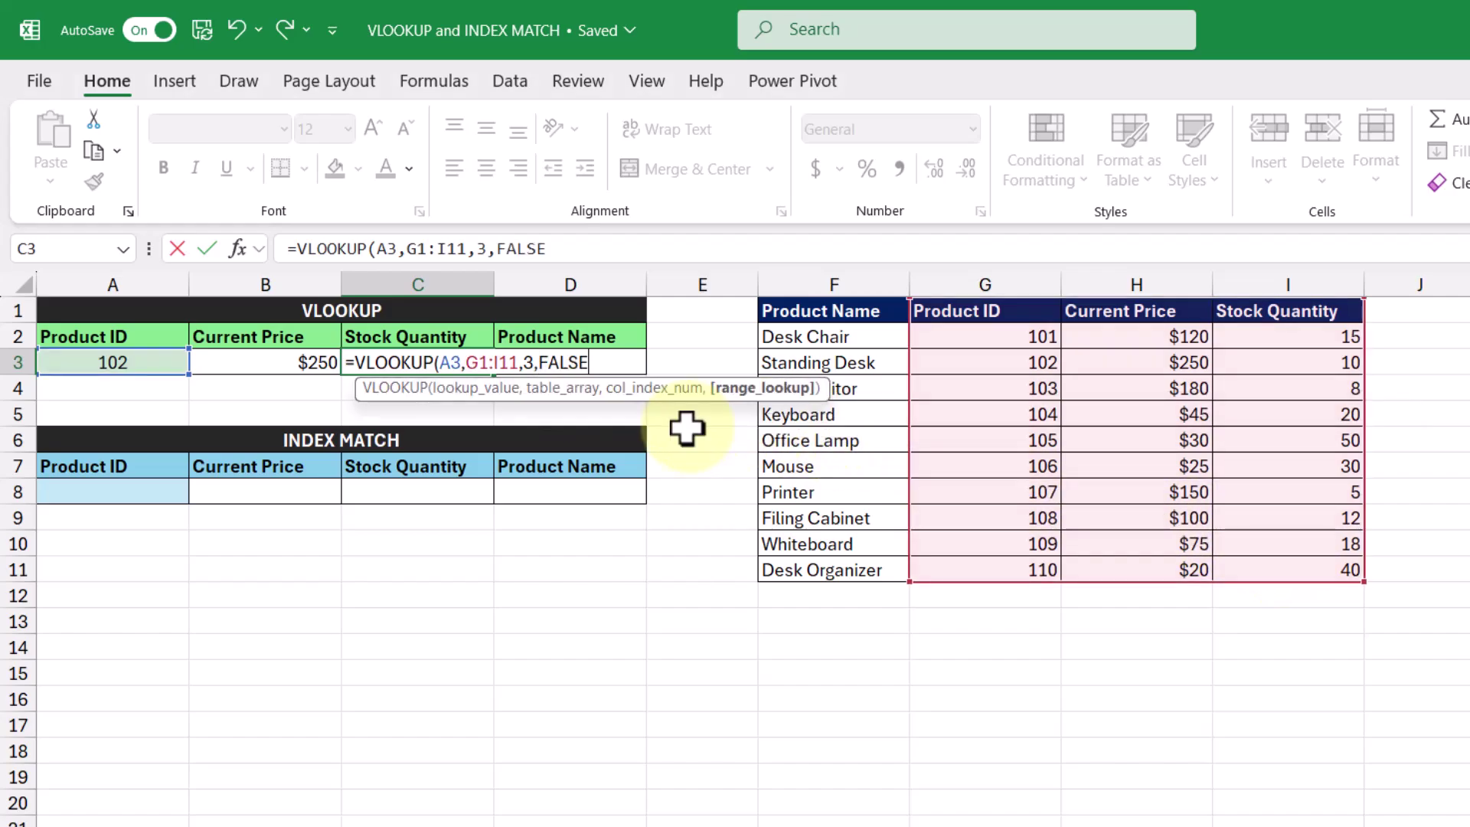
{"action": "key", "text": "Return"}
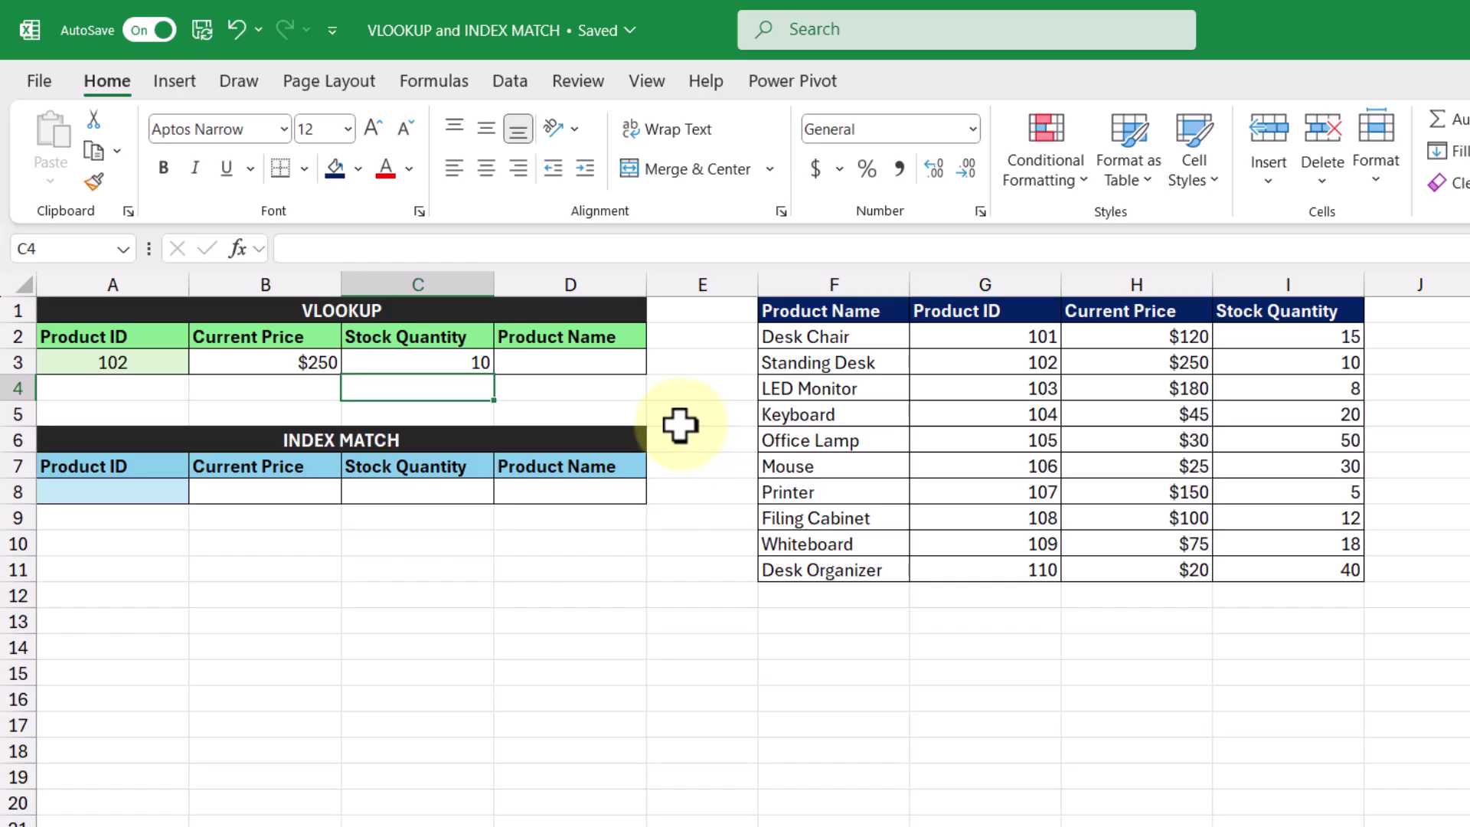
{"action": "left_click", "coordinate": [171, 362]}
{"action": "left_click", "coordinate": [199, 363]}
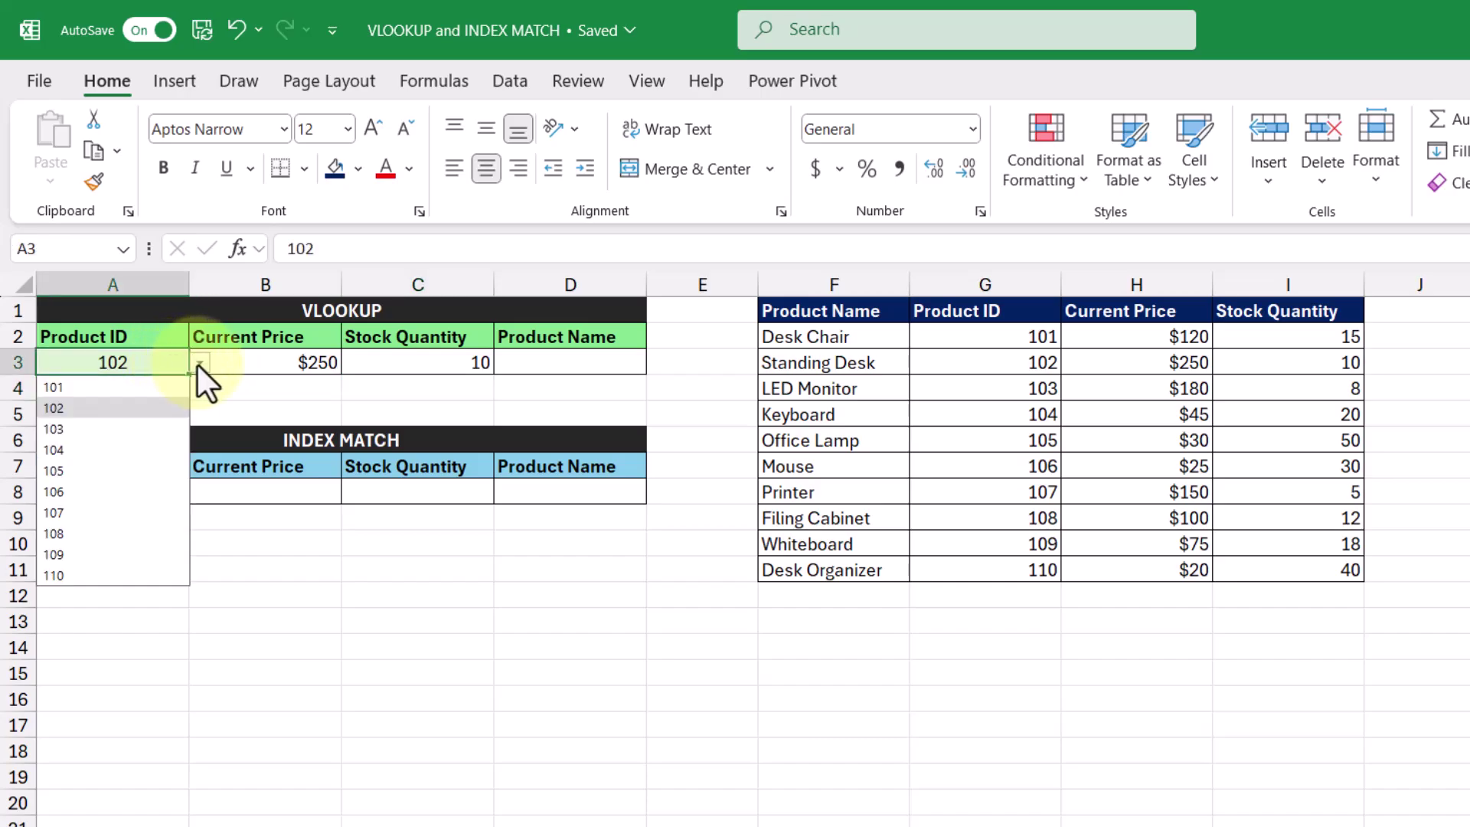
{"action": "left_click", "coordinate": [130, 469]}
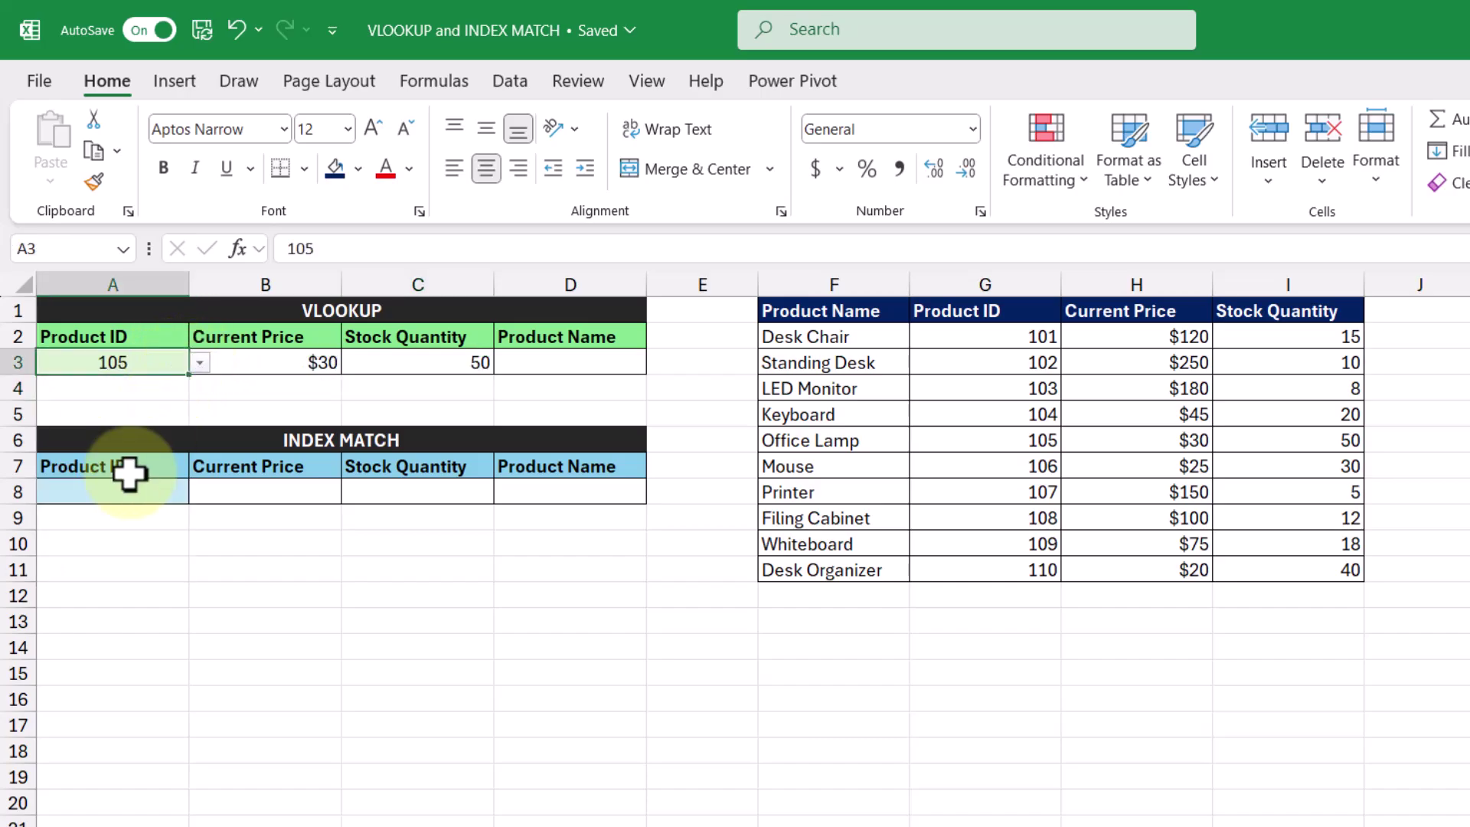
{"action": "left_click", "coordinate": [200, 364]}
{"action": "left_click", "coordinate": [137, 531]}
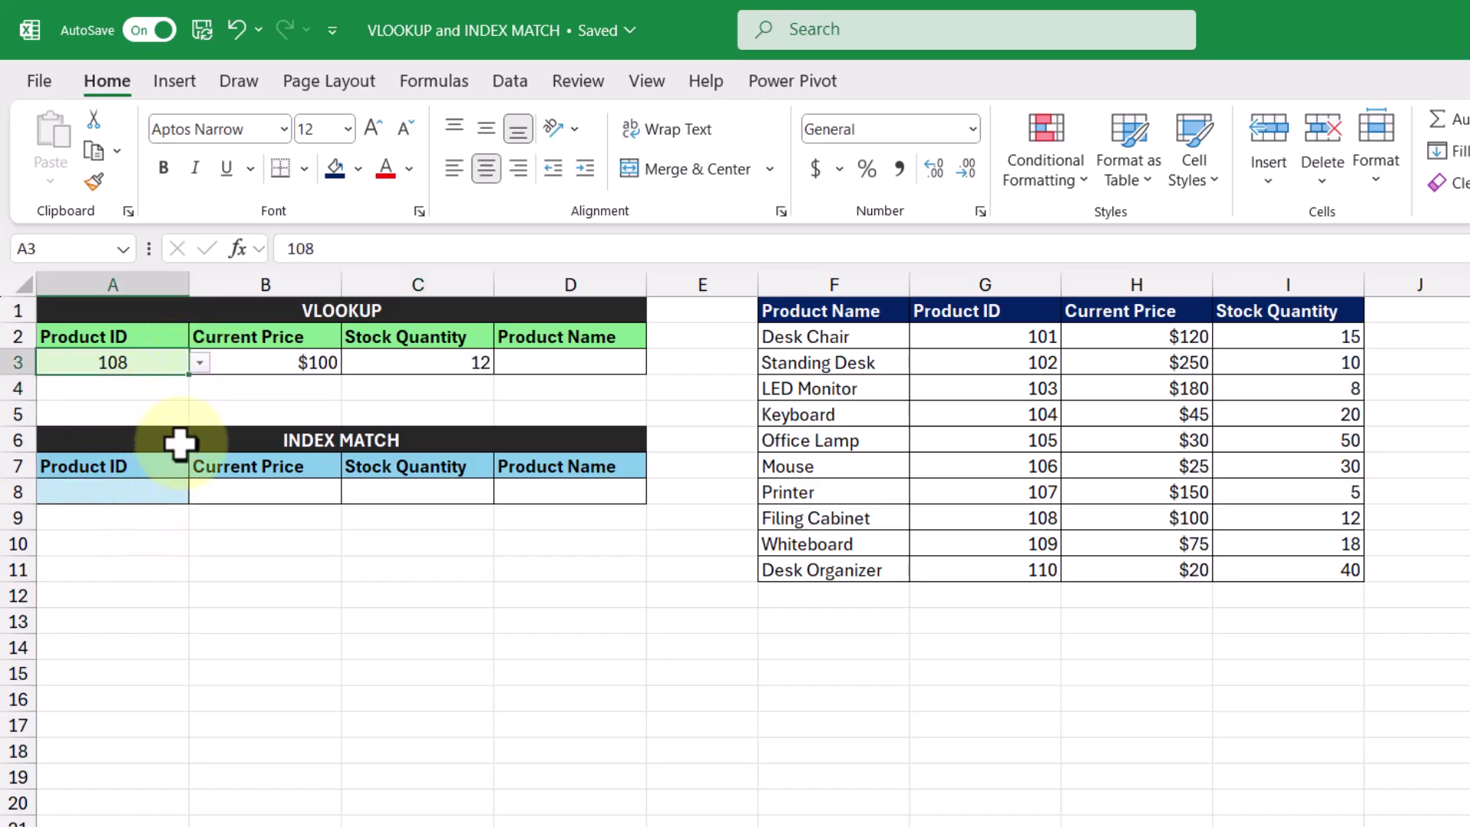
{"action": "left_click", "coordinate": [199, 364]}
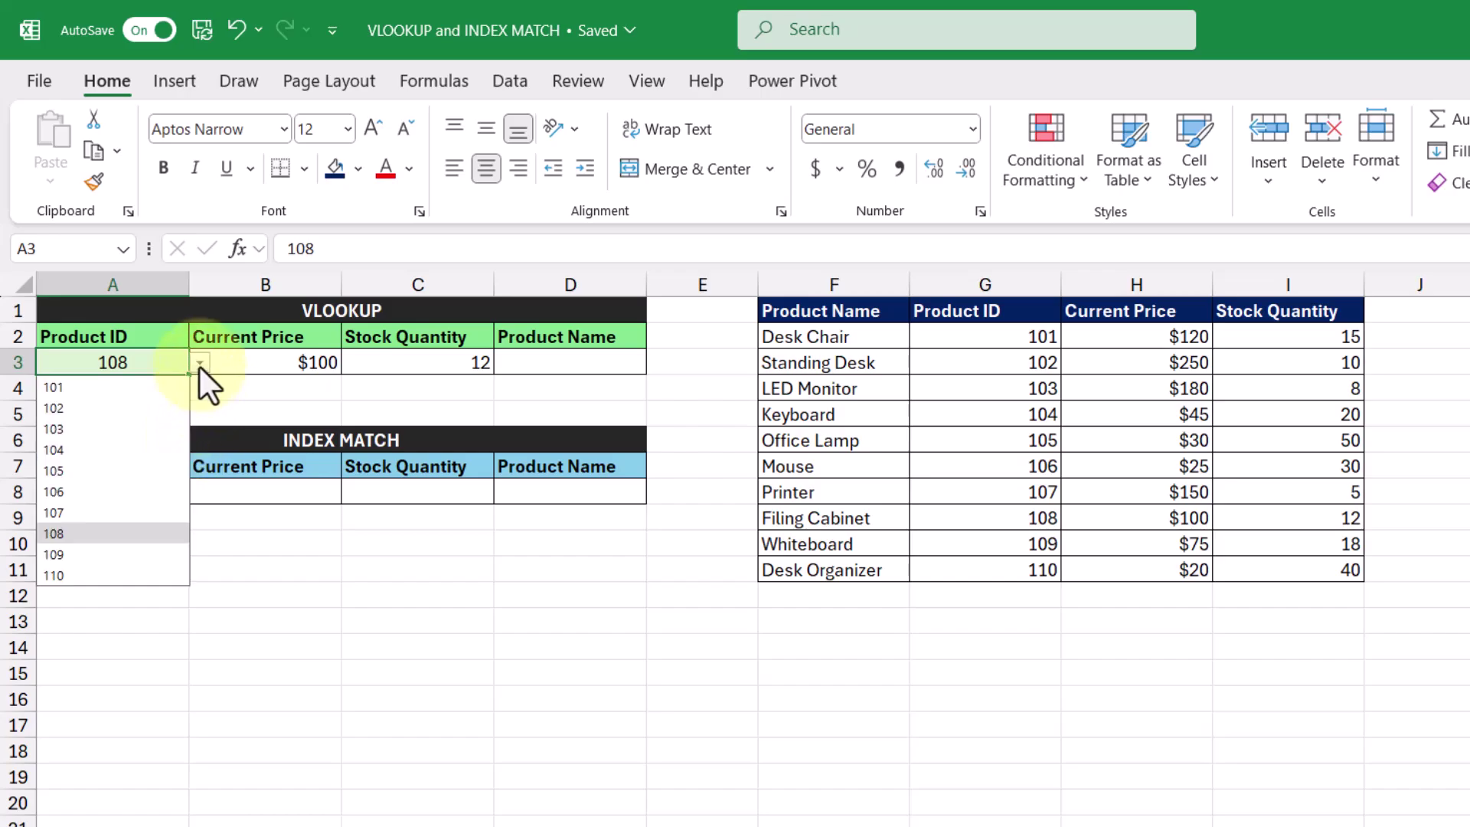
{"action": "left_click", "coordinate": [141, 404]}
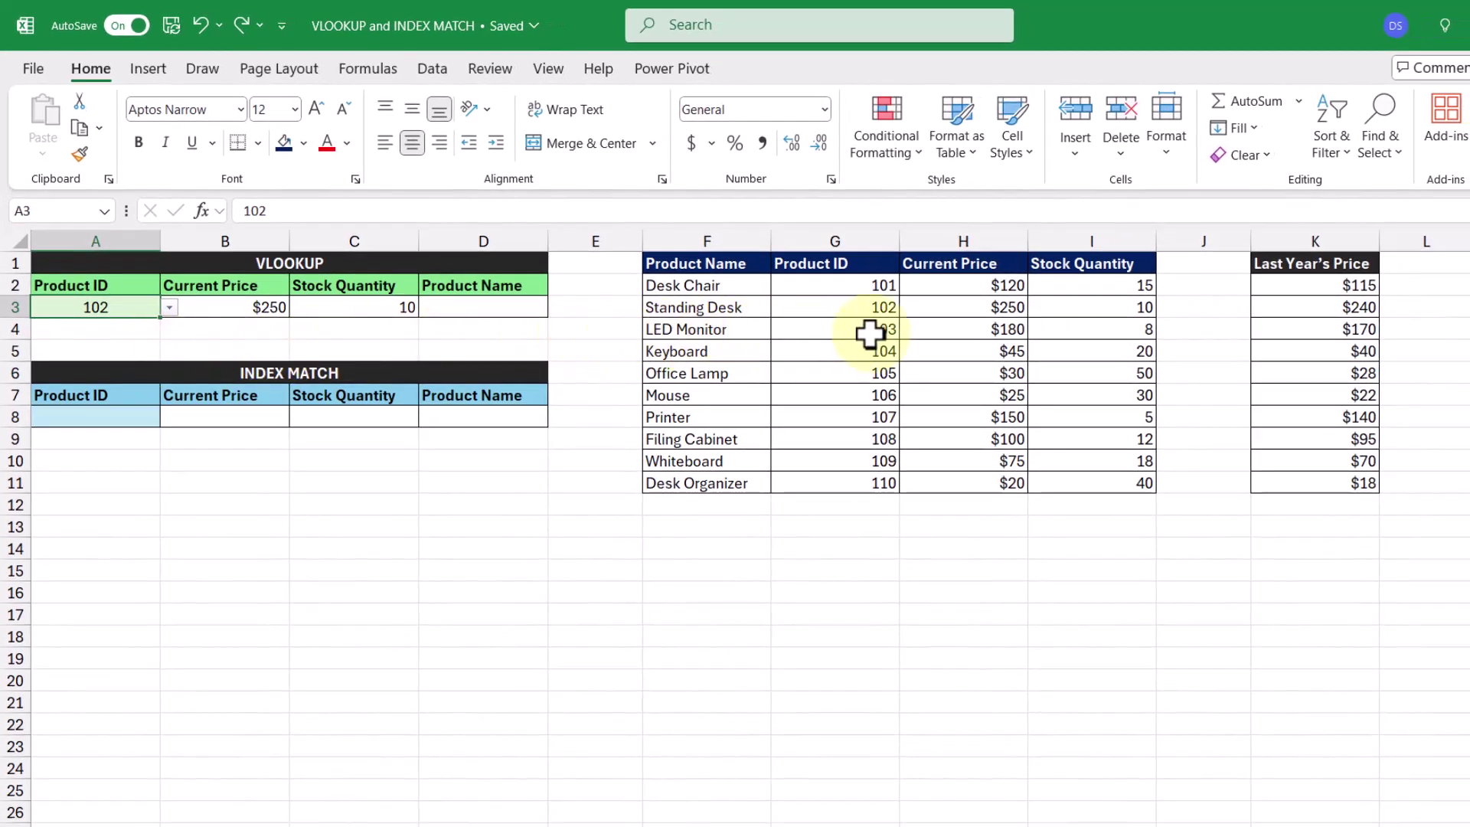
{"action": "right_click", "coordinate": [1308, 240]}
{"action": "left_click", "coordinate": [1389, 292]}
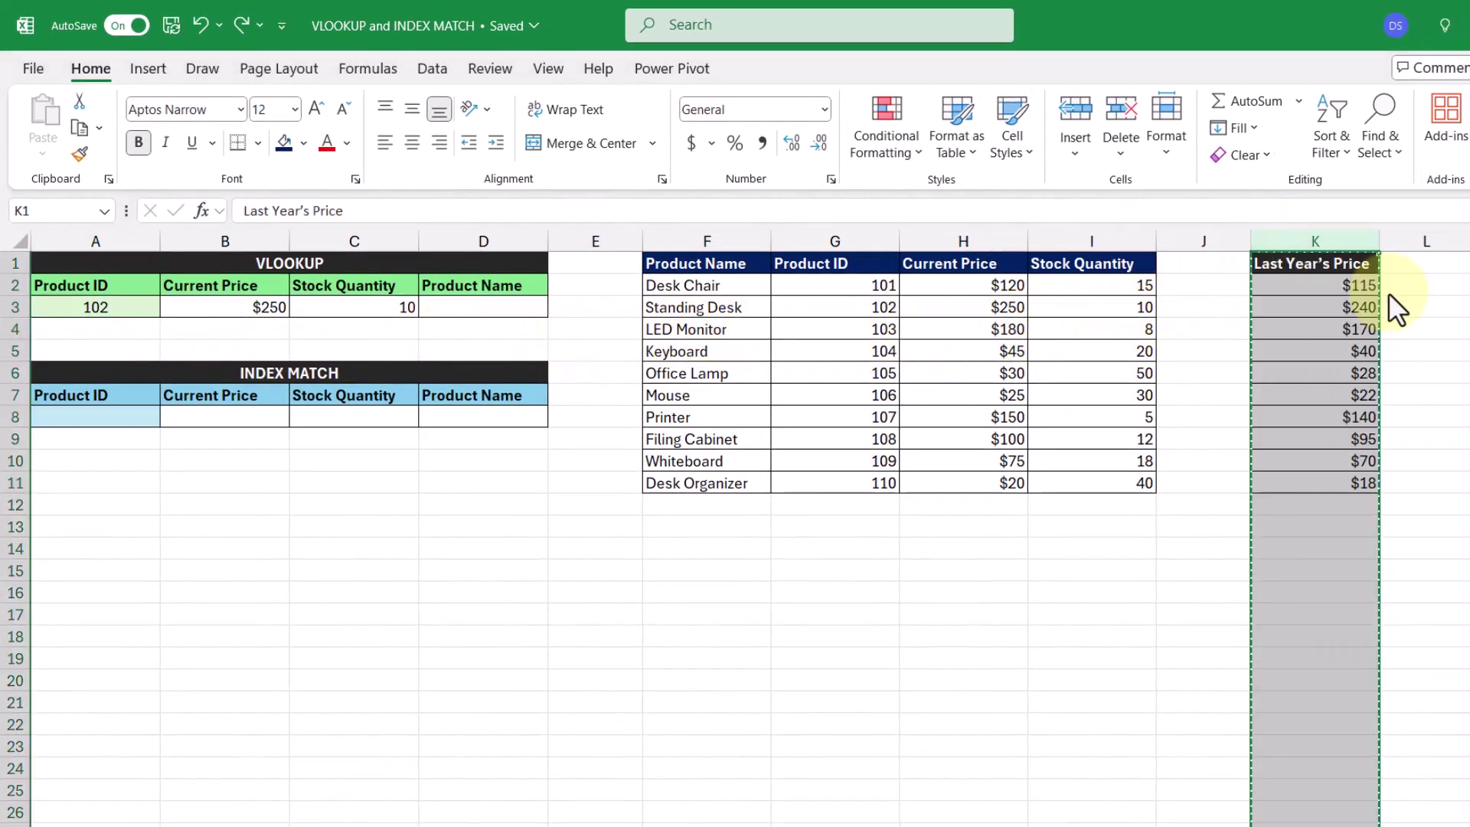
{"action": "right_click", "coordinate": [977, 242]}
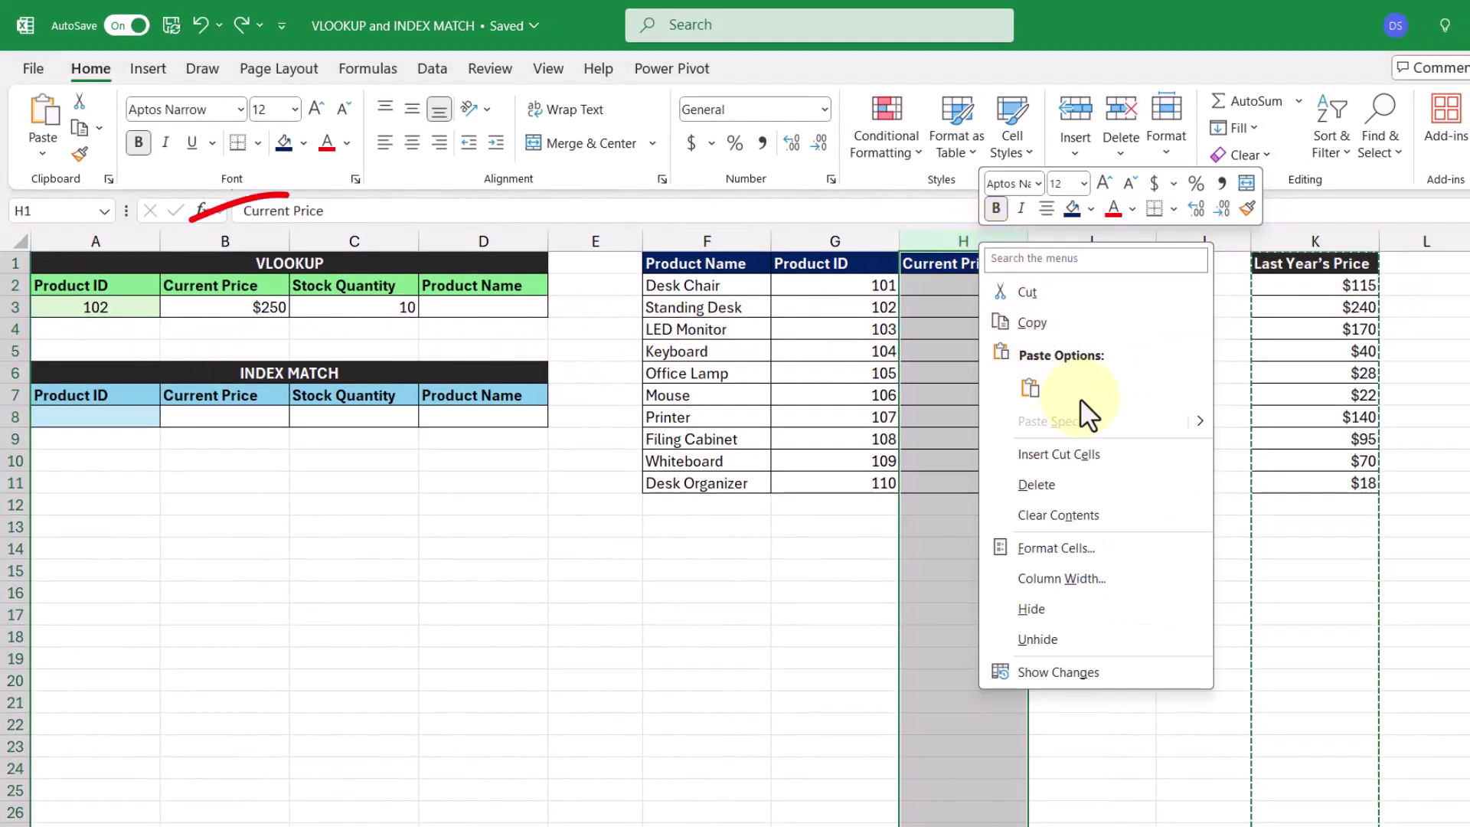
{"action": "left_click", "coordinate": [1110, 454]}
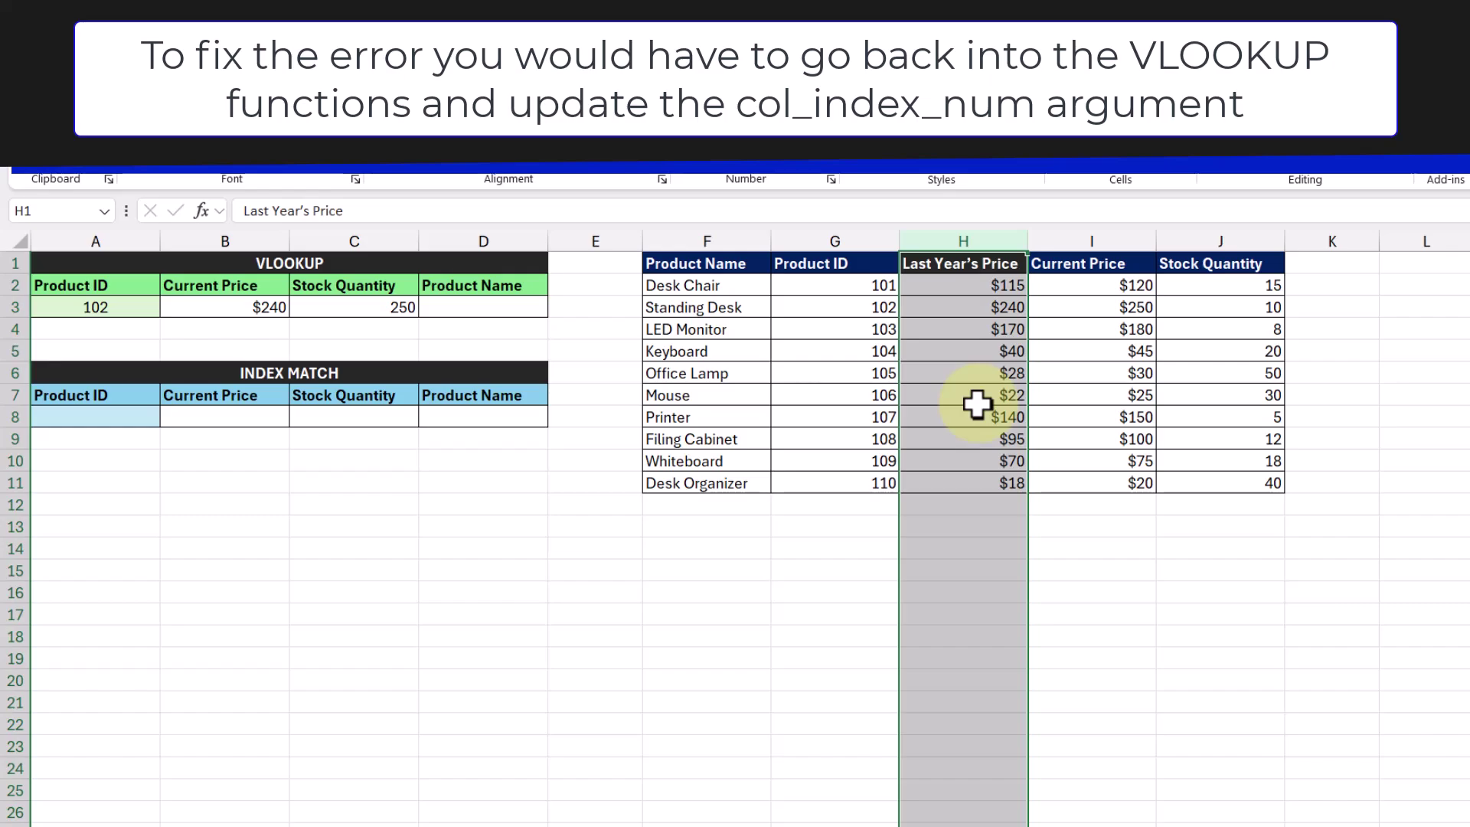
{"action": "left_click", "coordinate": [497, 307]}
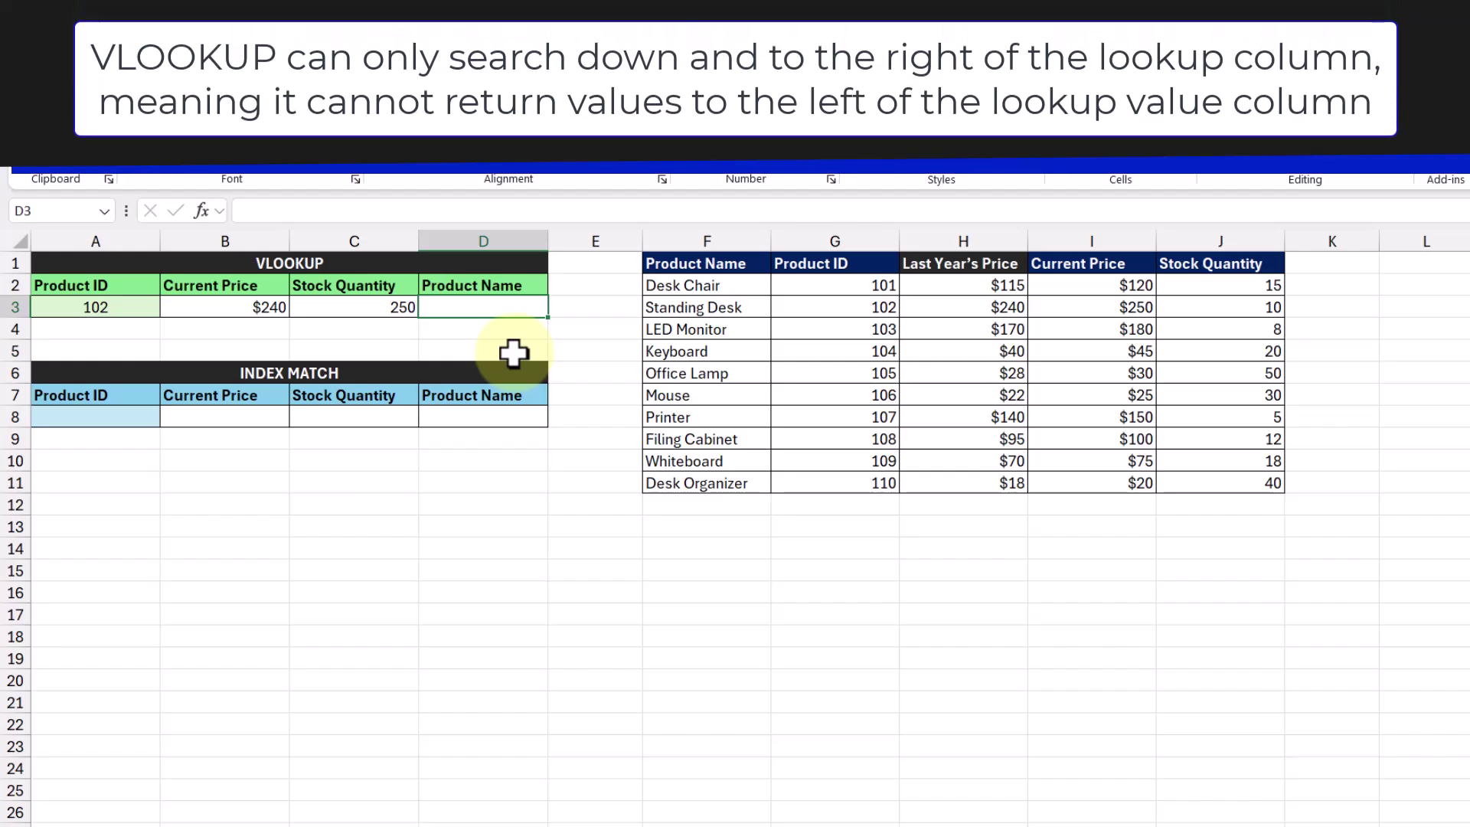
- Enter =VLOOKUP(A3,F1:G11,-1,FALSE) in D3 and confirm it returns #N/A
{"action": "type", "text": "=VLO"}
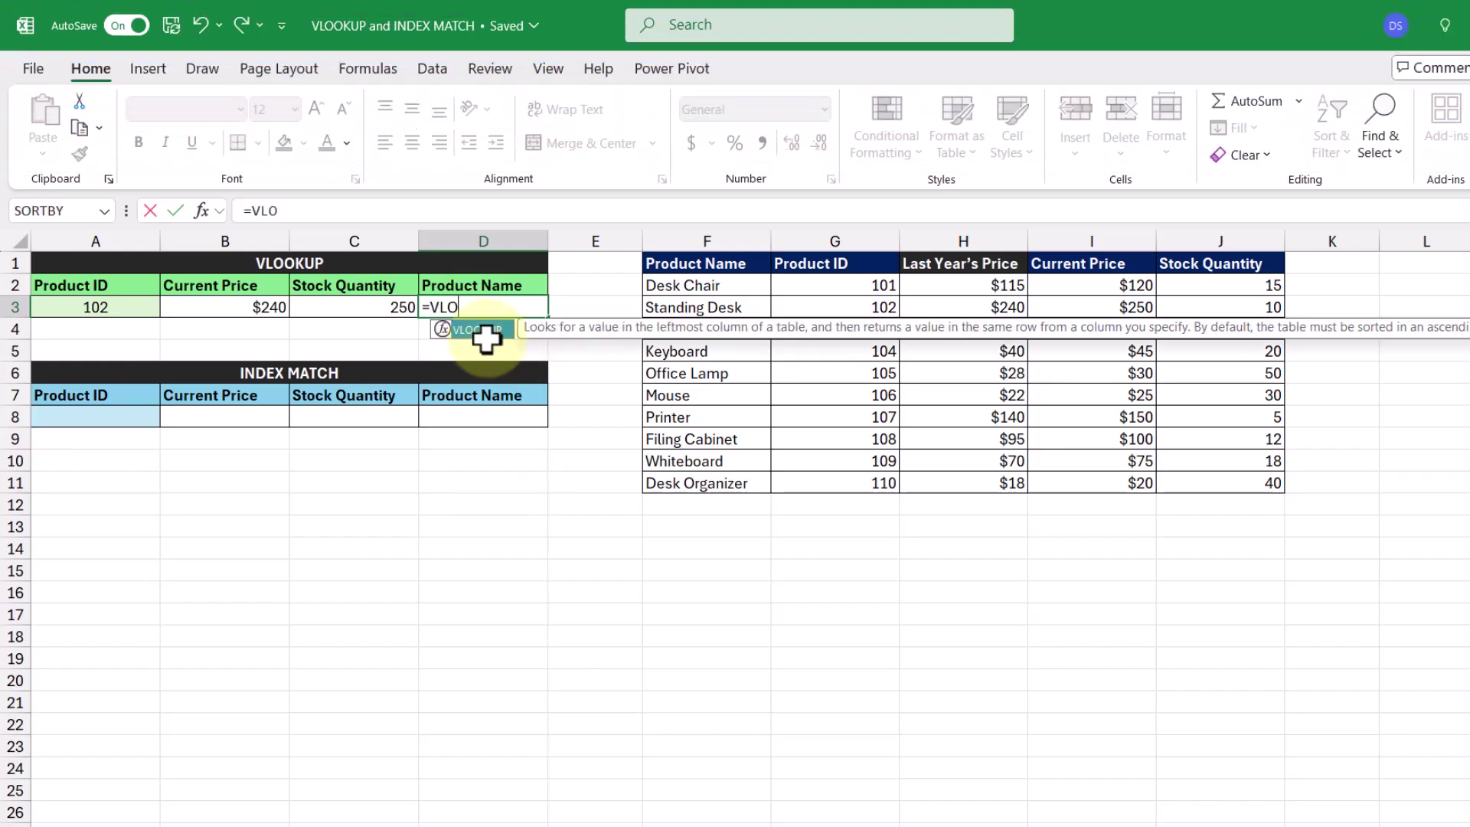
{"action": "key", "text": "Tab"}
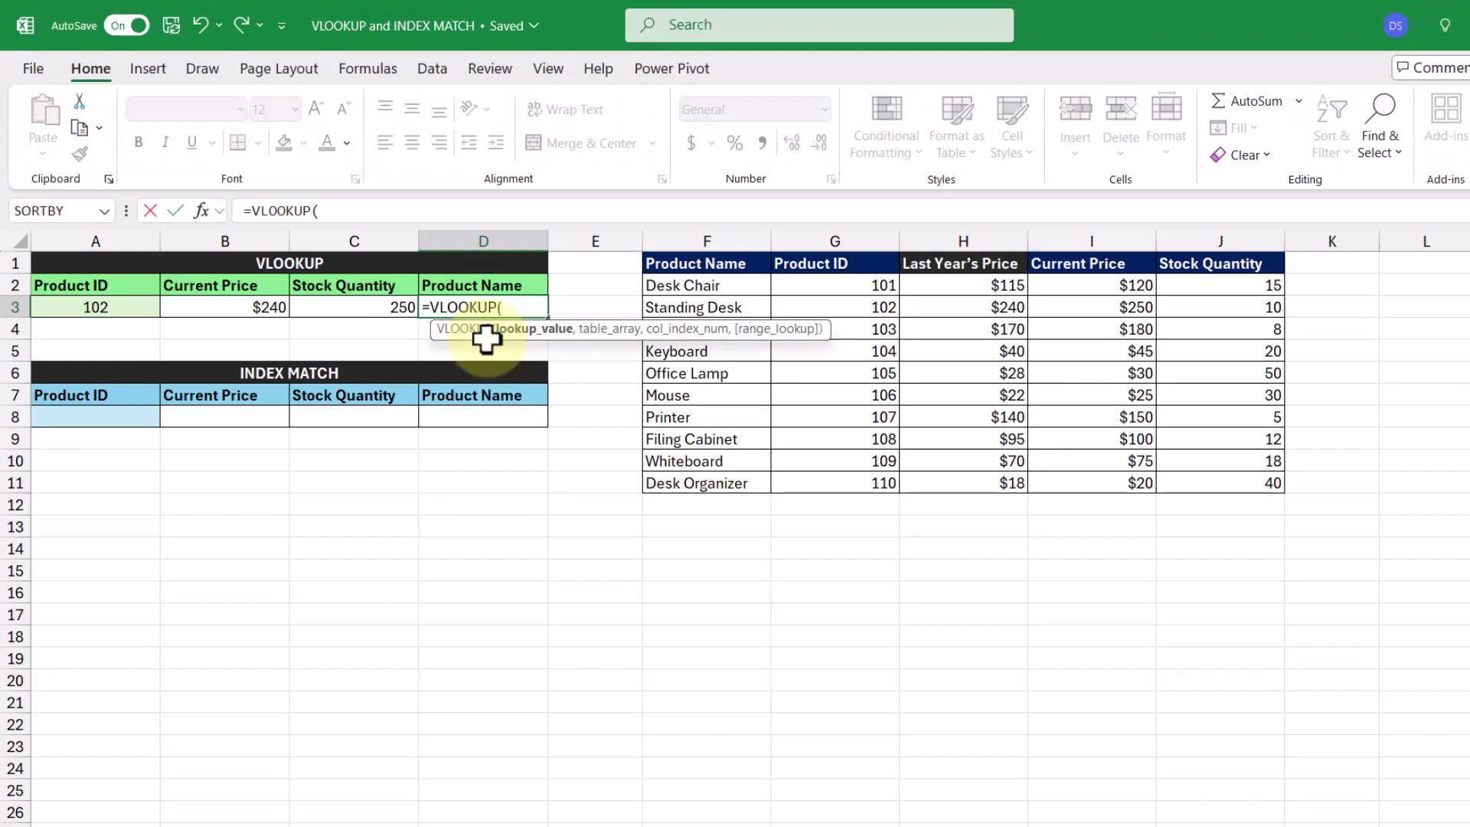
{"action": "left_click", "coordinate": [121, 309]}
{"action": "type", "text": ","}
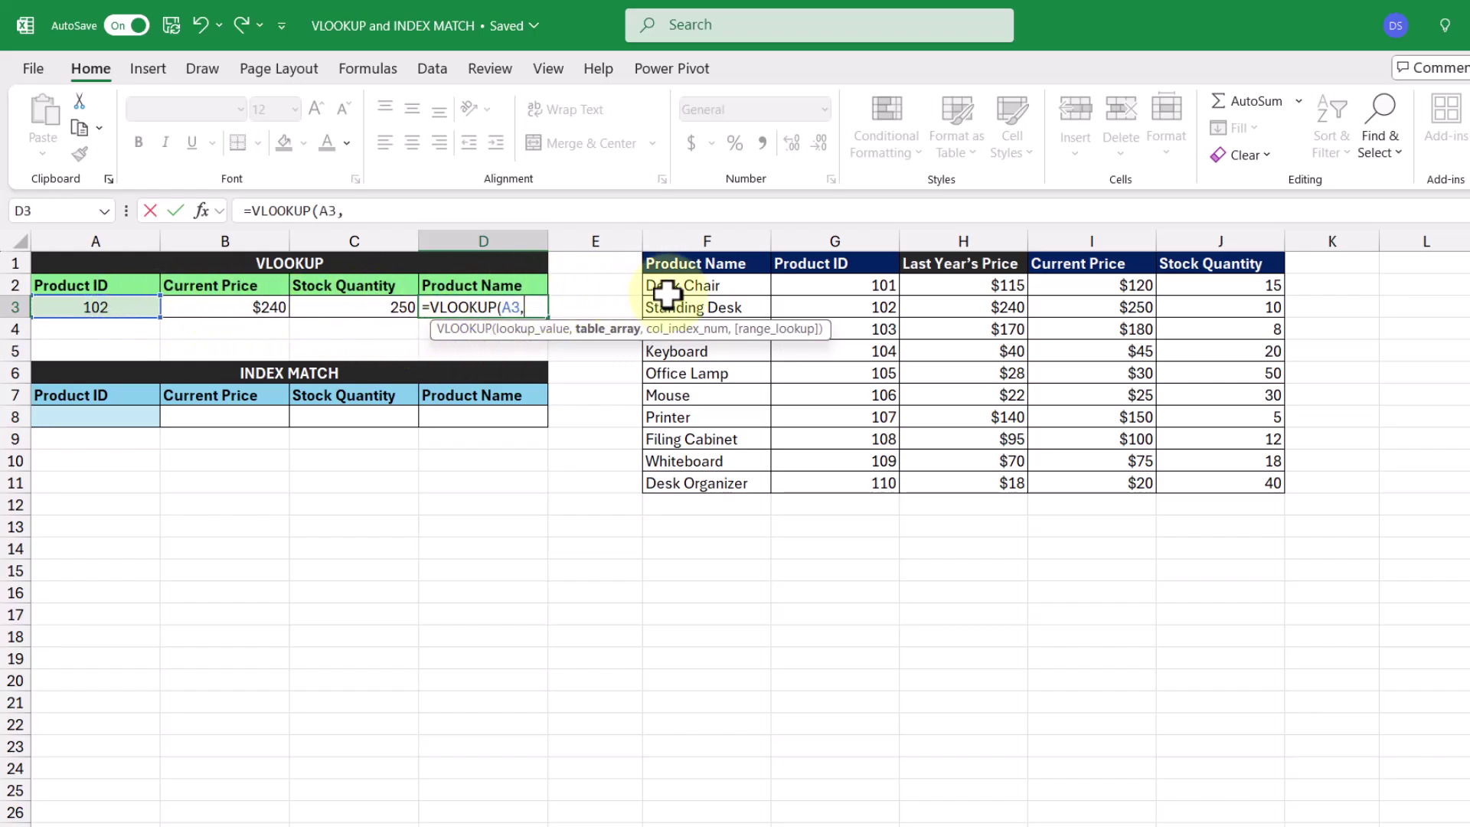
{"action": "left_click_drag", "start_coordinate": [853, 272], "coordinate": [717, 483]}
{"action": "type", "text": ",-1,"}
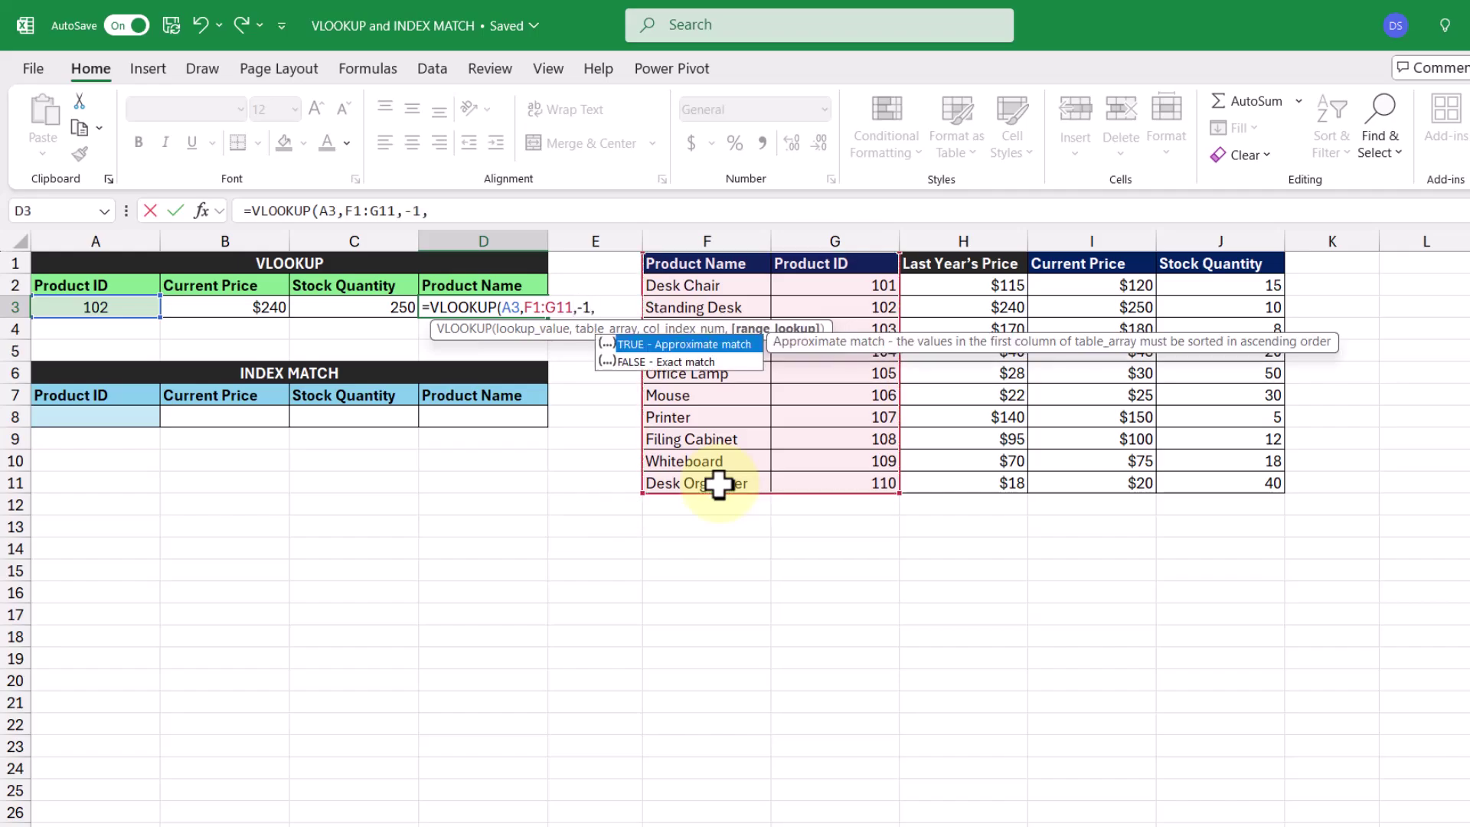
{"action": "double_click", "coordinate": [715, 362]}
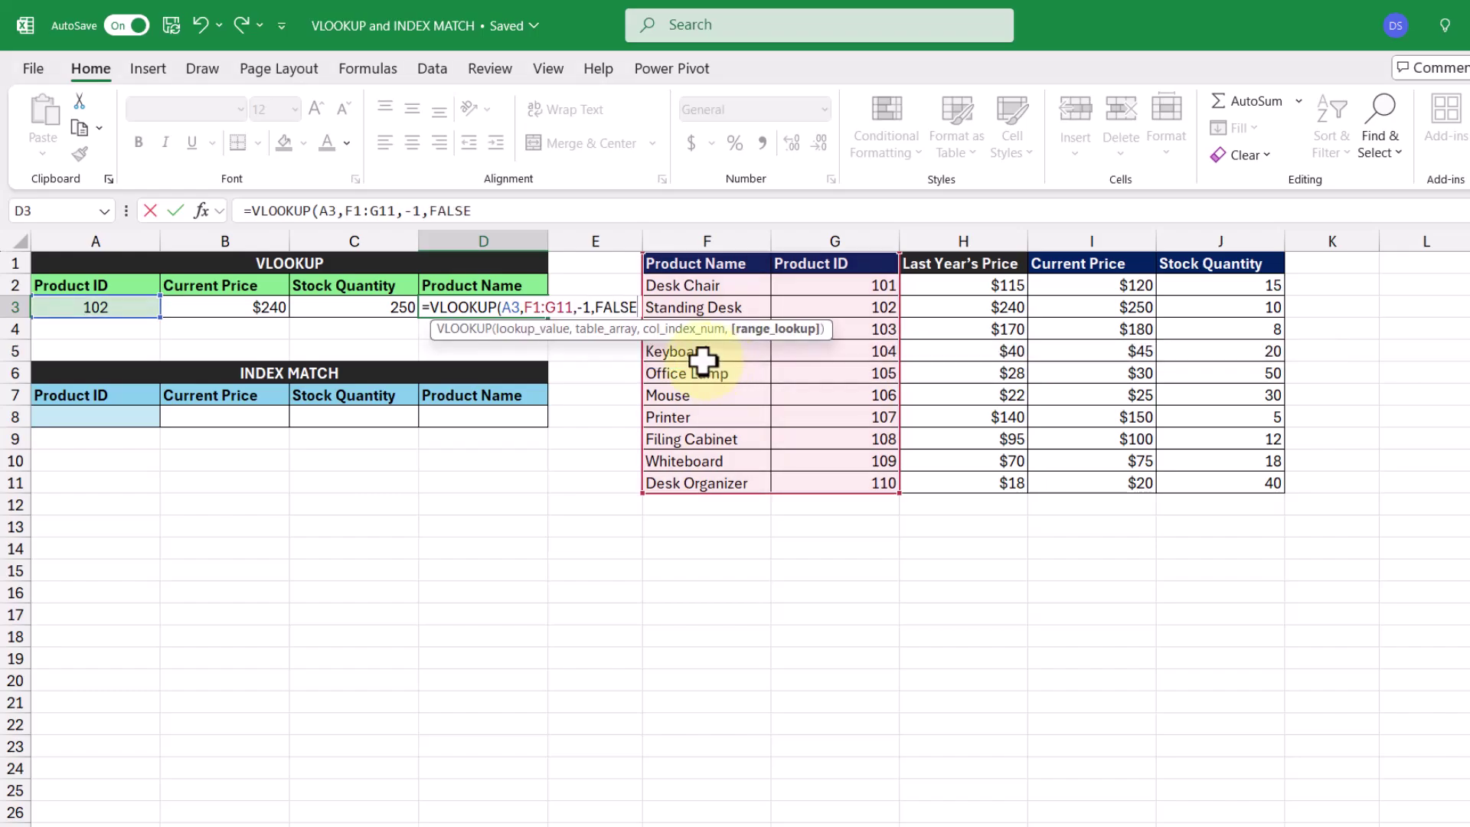
{"action": "key", "text": "Return"}
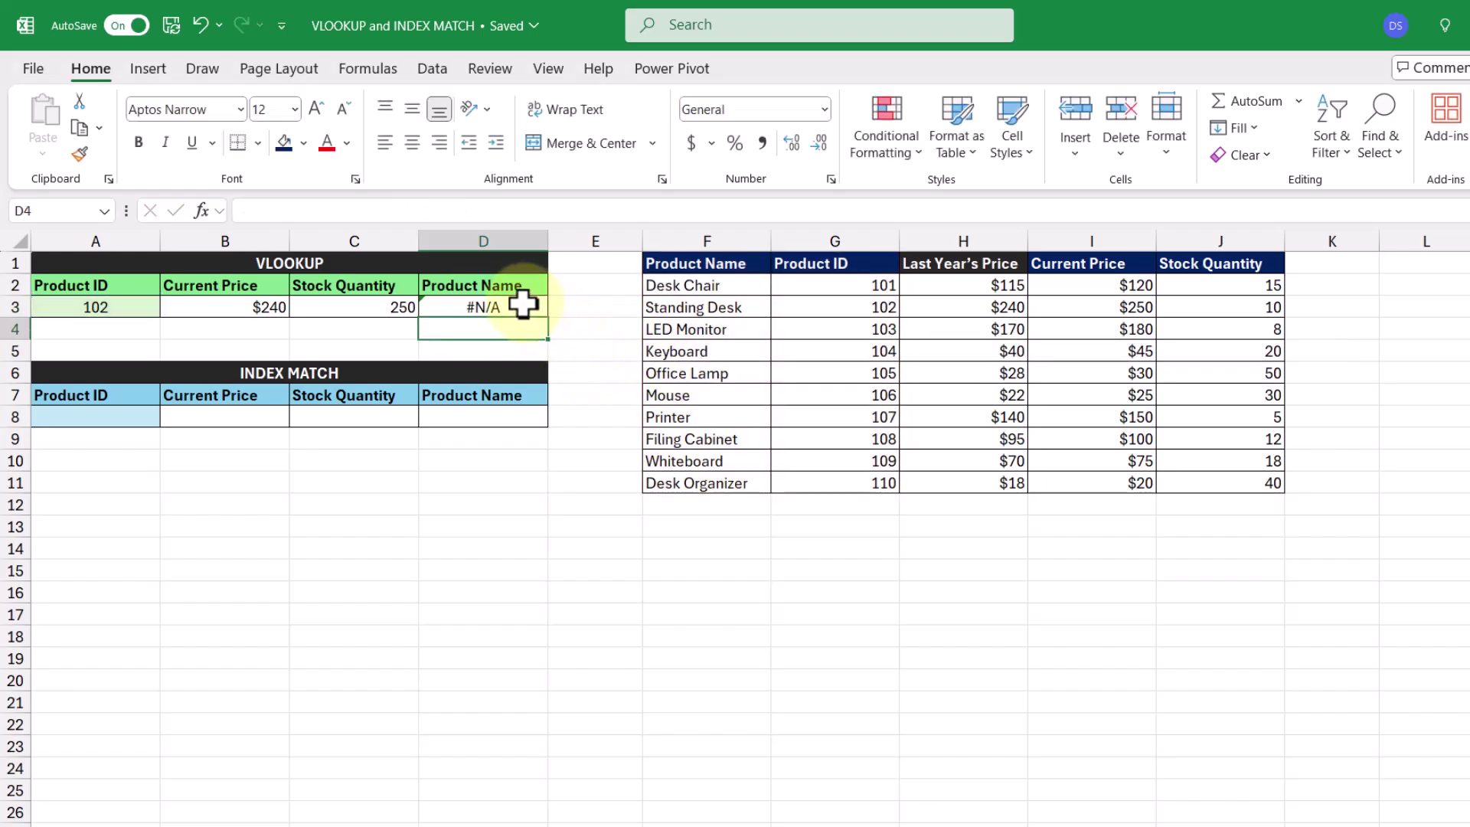
{"action": "left_click", "coordinate": [521, 308]}
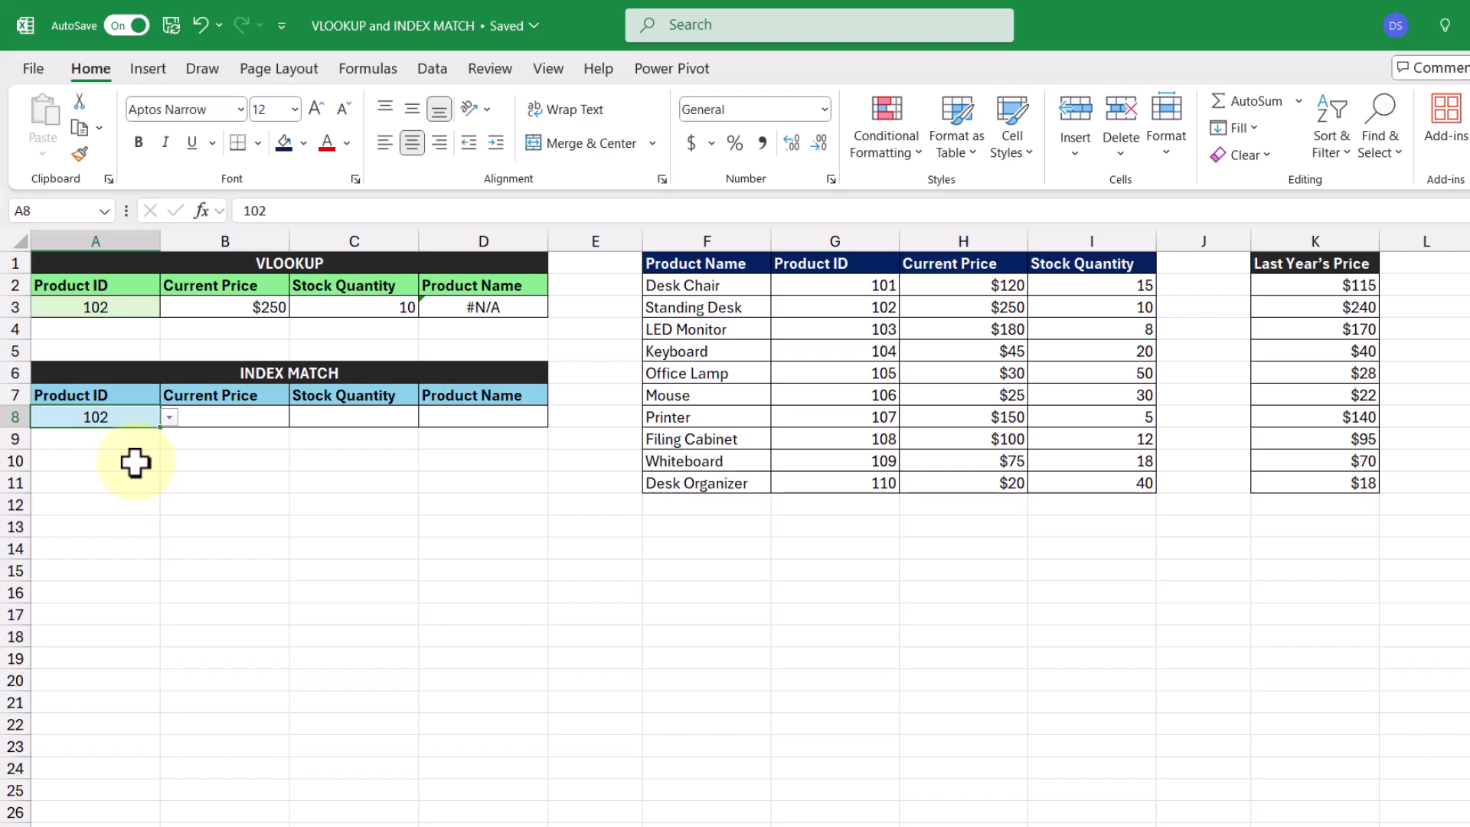
- Undo the last change and enter =INDEX(H2:H11,2) in B8, returning $250
{"action": "key", "text": "ctrl+z"}
{"action": "left_click", "coordinate": [253, 417]}
{"action": "type", "text": "=INDEX("}
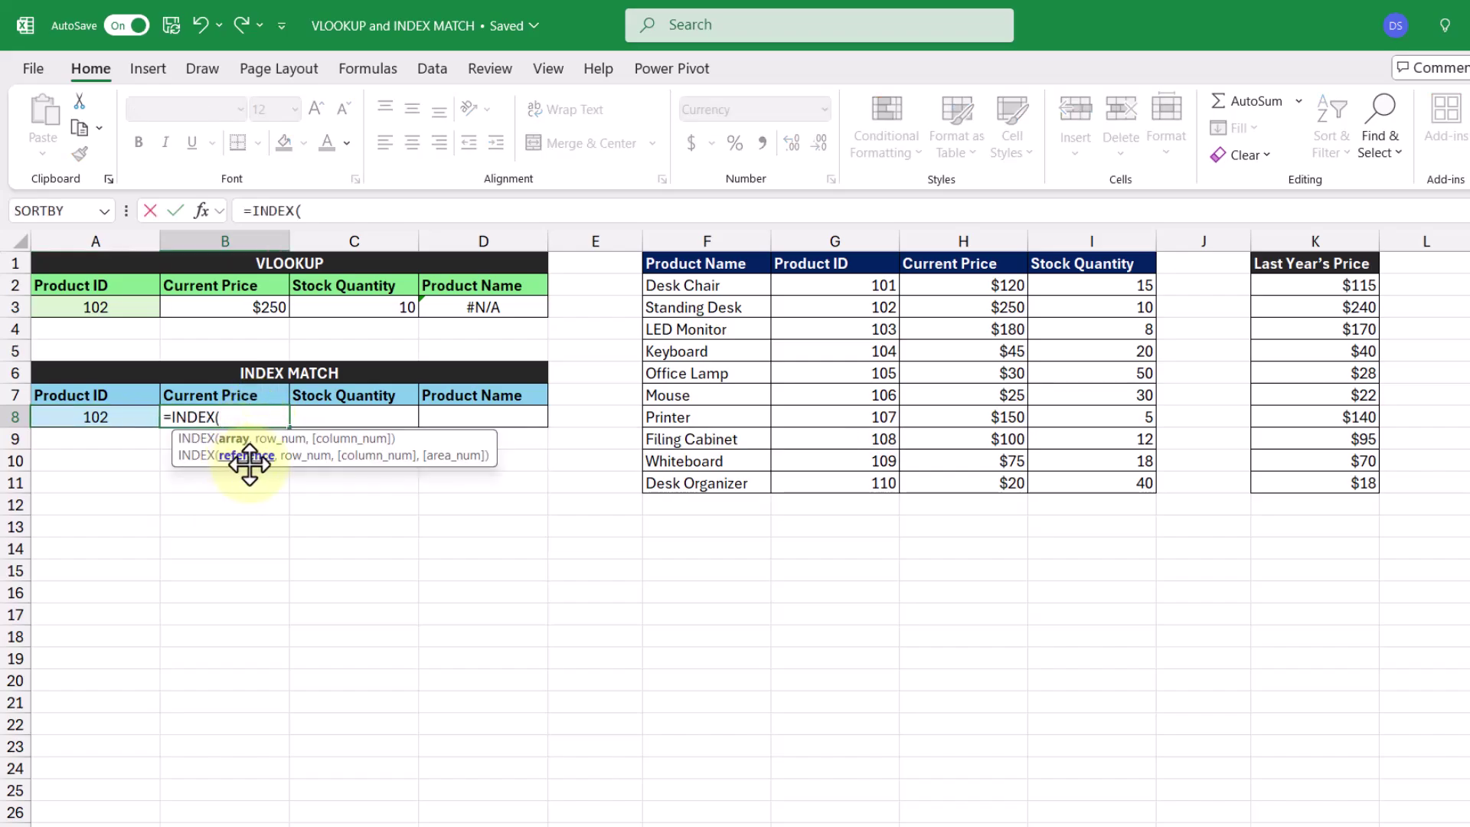
{"action": "left_click", "coordinate": [943, 285]}
{"action": "left_click_drag", "start_coordinate": [944, 285], "coordinate": [964, 478]}
{"action": "type", "text": ","}
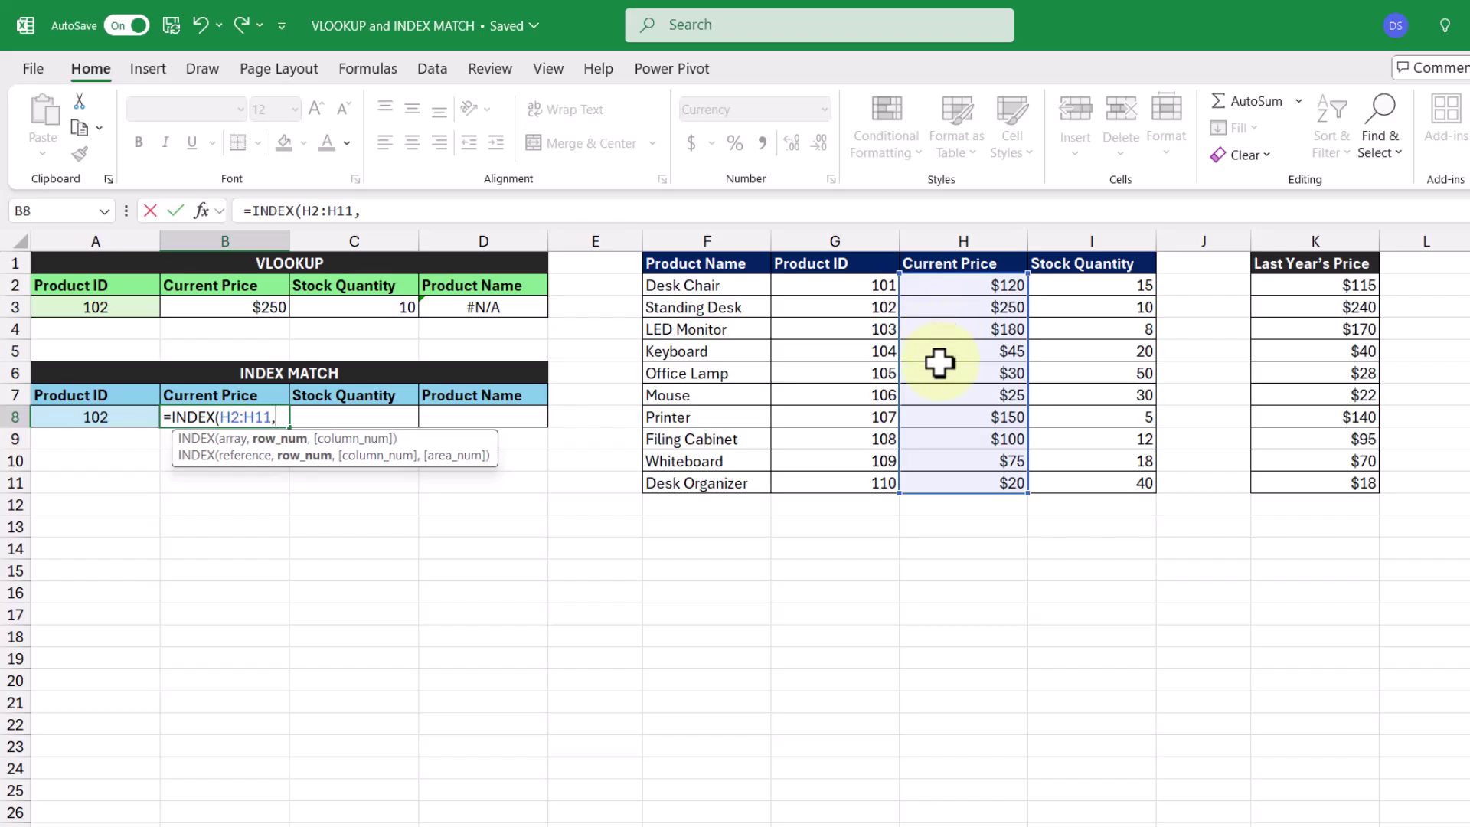
{"action": "type", "text": "2"}
{"action": "key", "text": "Return"}
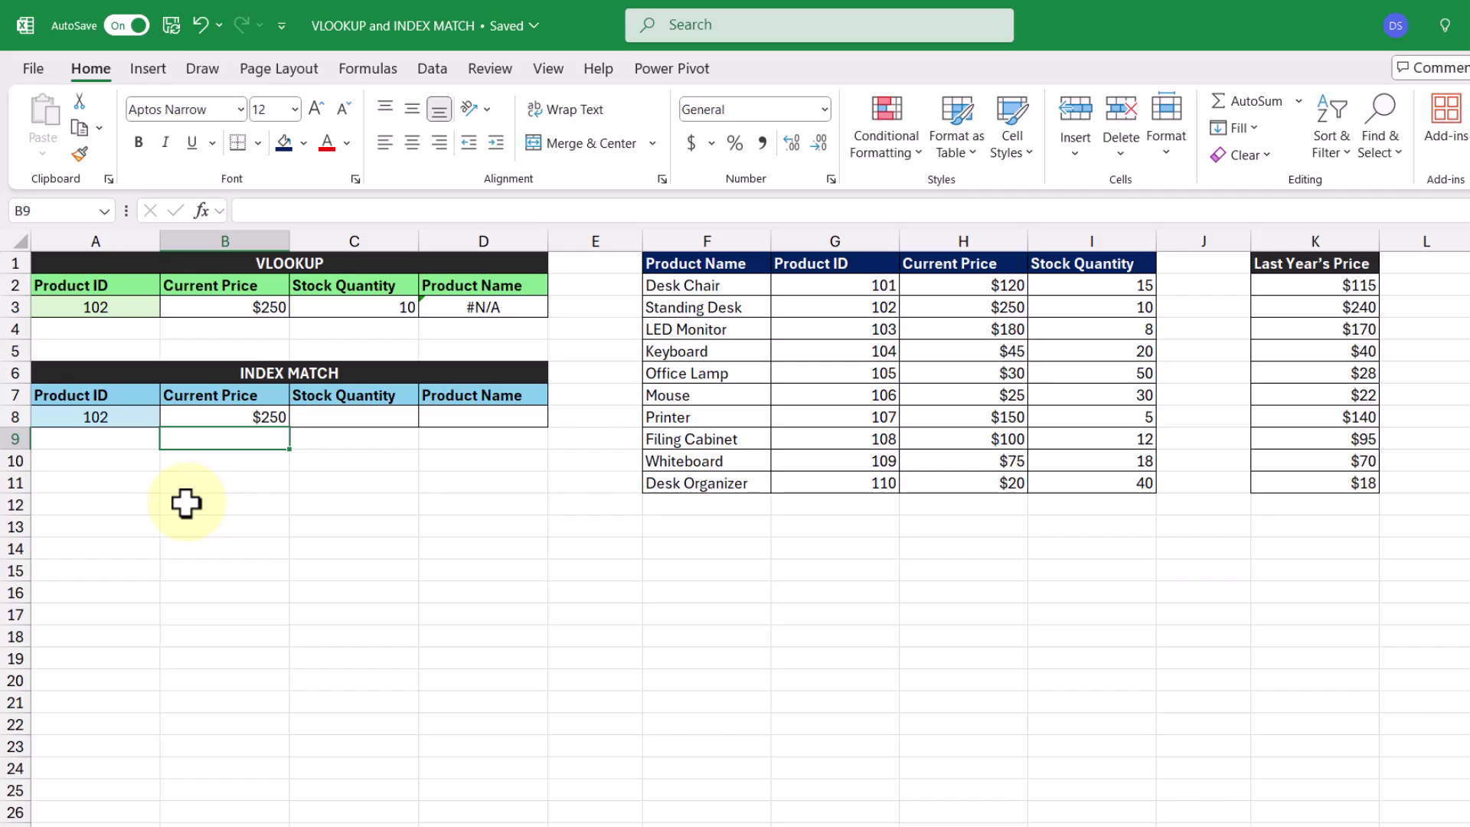
- Switch A8's Product ID to 104, then 107; the price stays at $250
{"action": "left_click", "coordinate": [137, 416]}
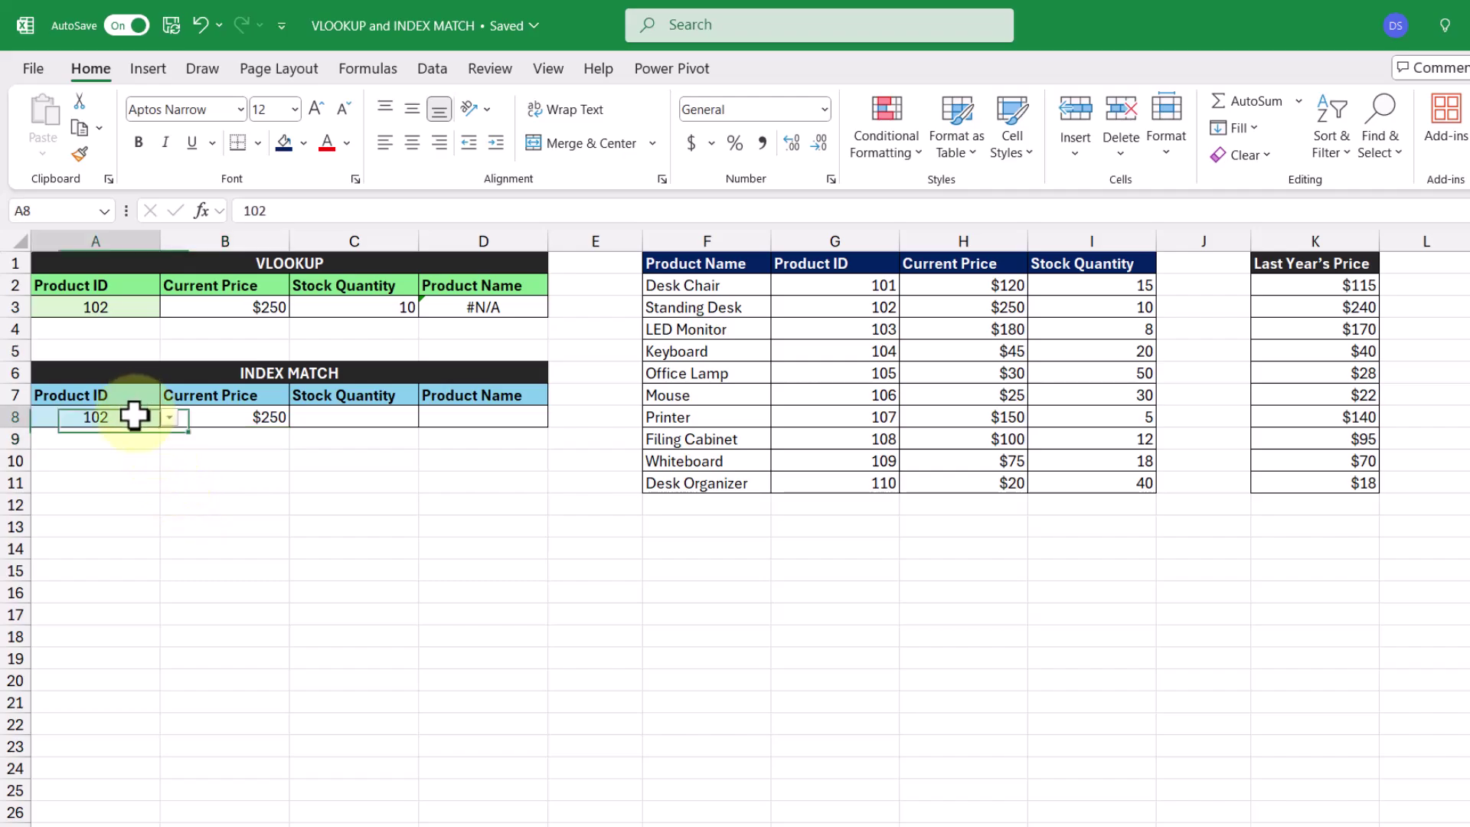
{"action": "left_click", "coordinate": [170, 417]}
{"action": "left_click", "coordinate": [132, 491]}
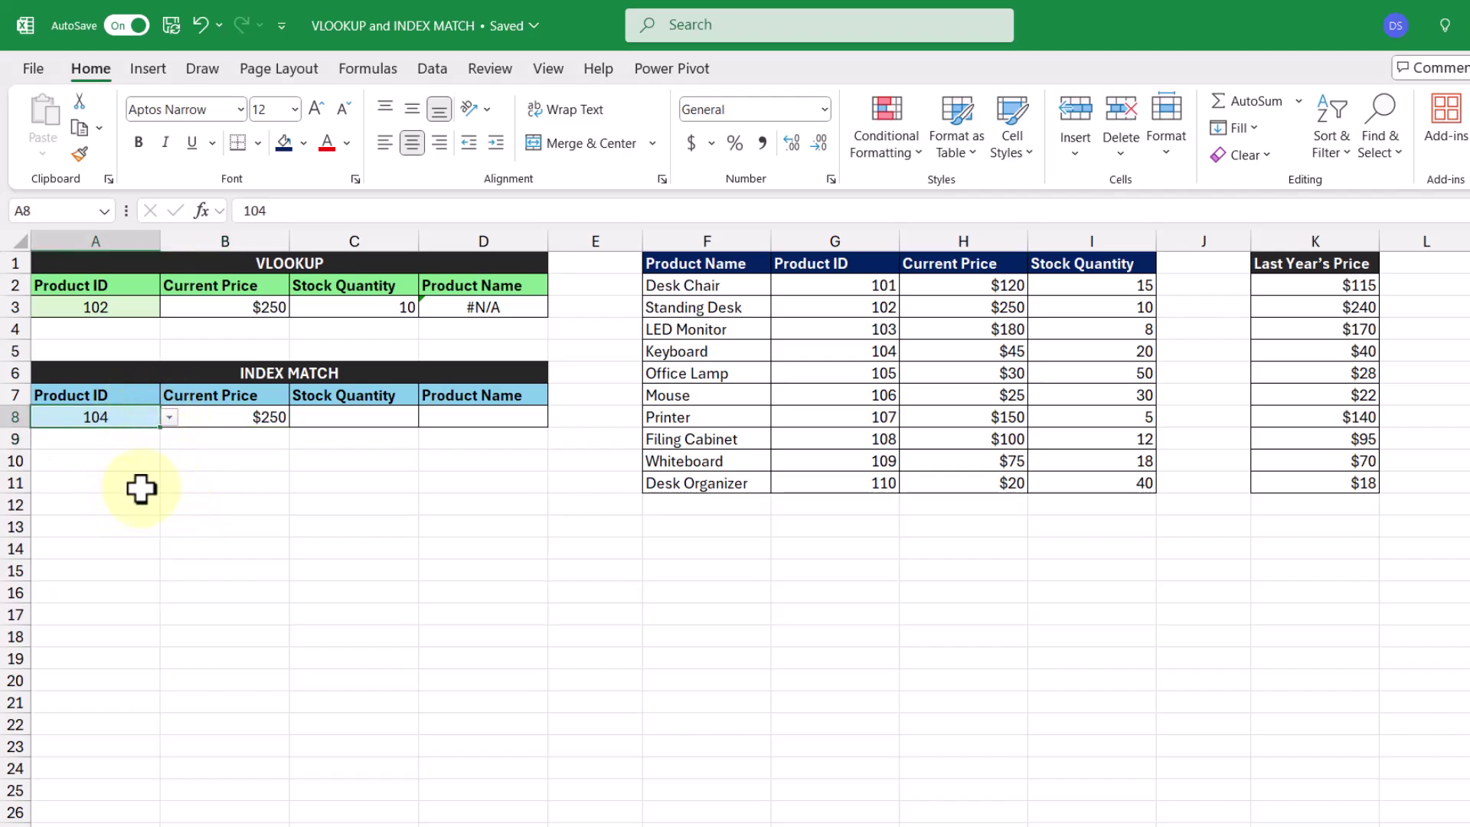
{"action": "left_click", "coordinate": [168, 417]}
{"action": "left_click", "coordinate": [102, 540]}
- Reset A8 to 102 and enter =MATCH(A8,G2:G11,0) in B10, returning 2
{"action": "left_click", "coordinate": [168, 417]}
{"action": "left_click", "coordinate": [123, 456]}
{"action": "left_click", "coordinate": [203, 462]}
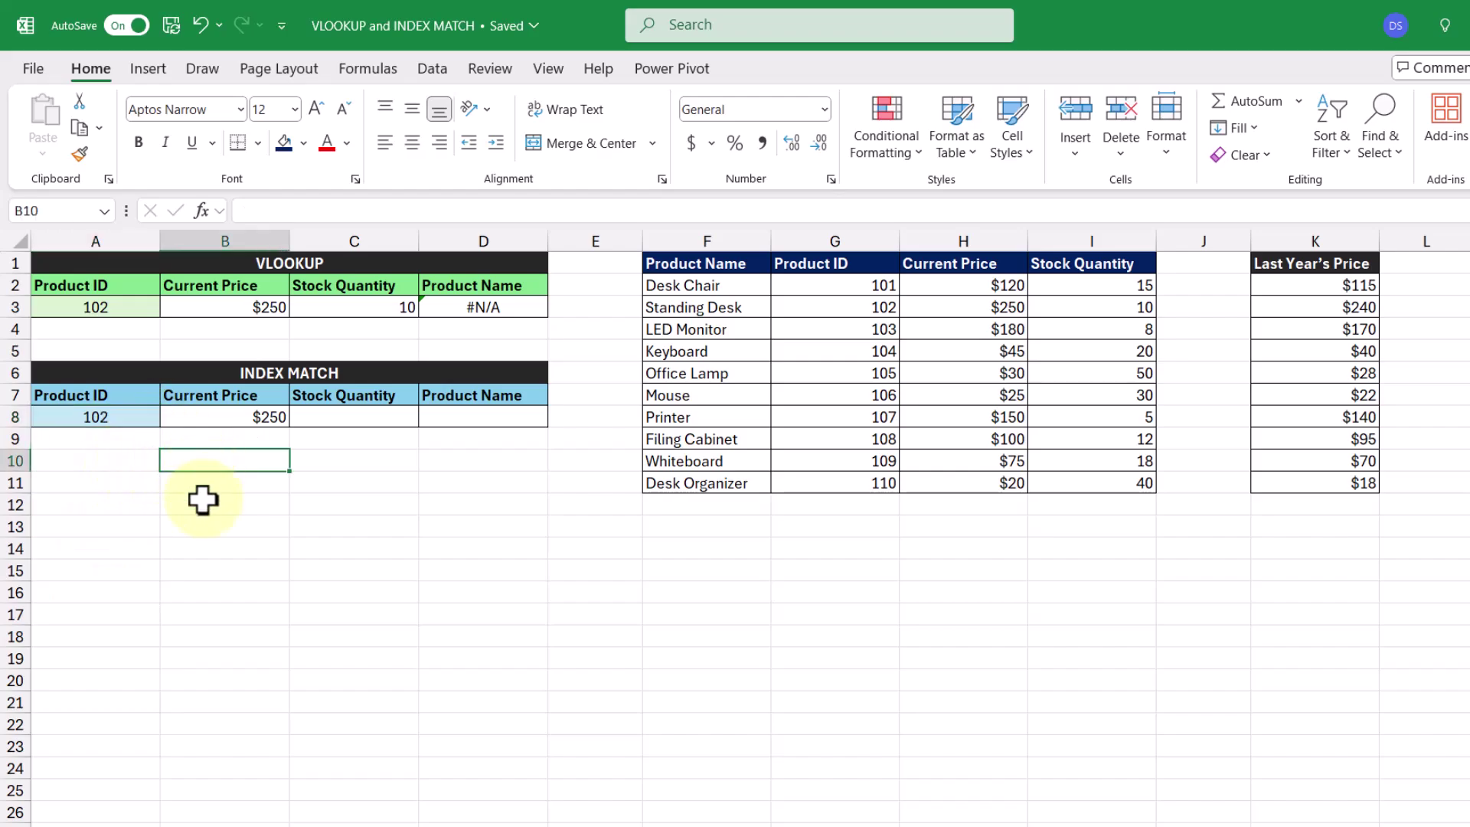
{"action": "type", "text": "=MATCH("}
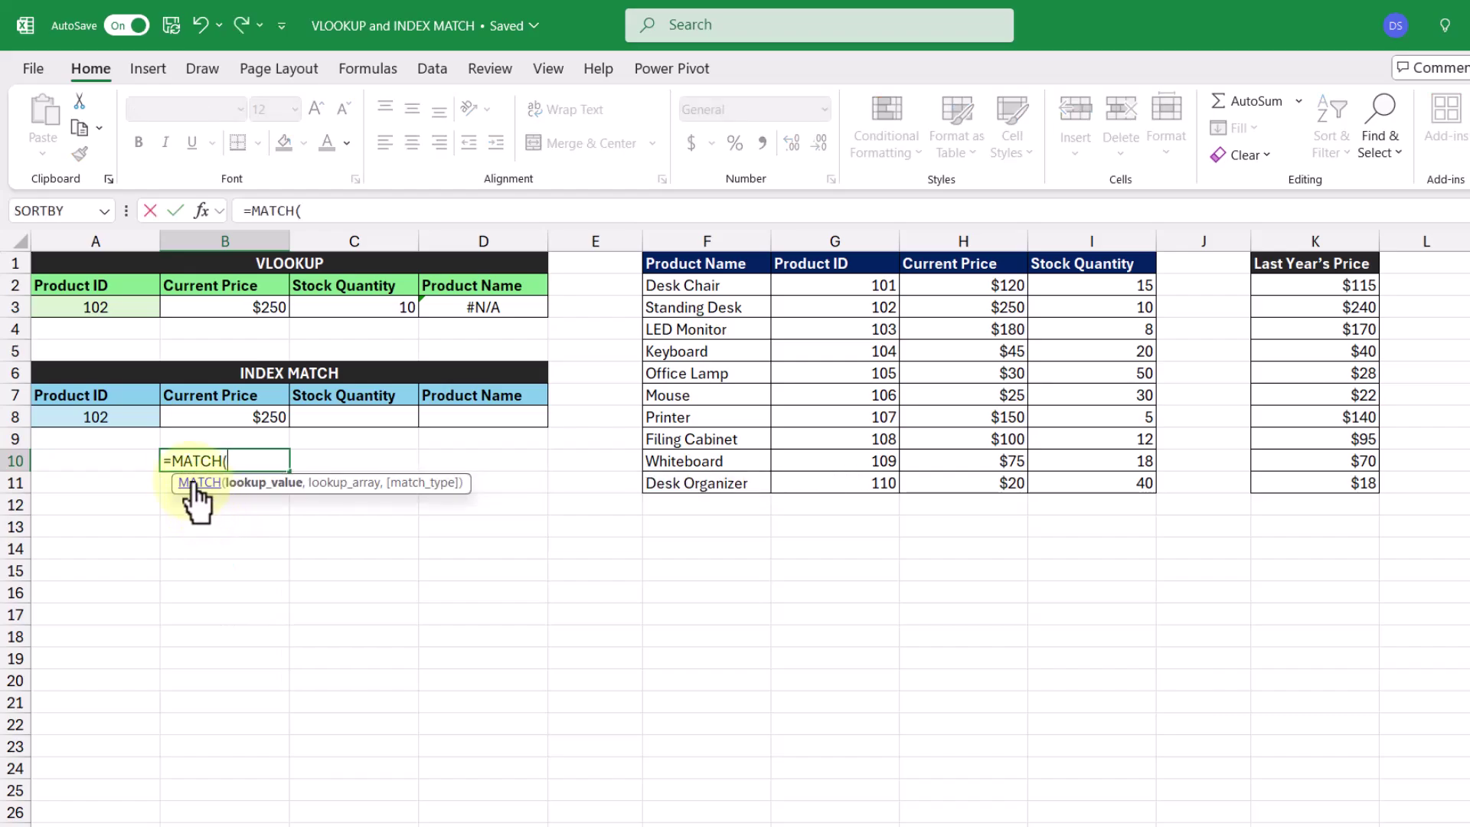
{"action": "left_click", "coordinate": [117, 417]}
{"action": "type", "text": ","}
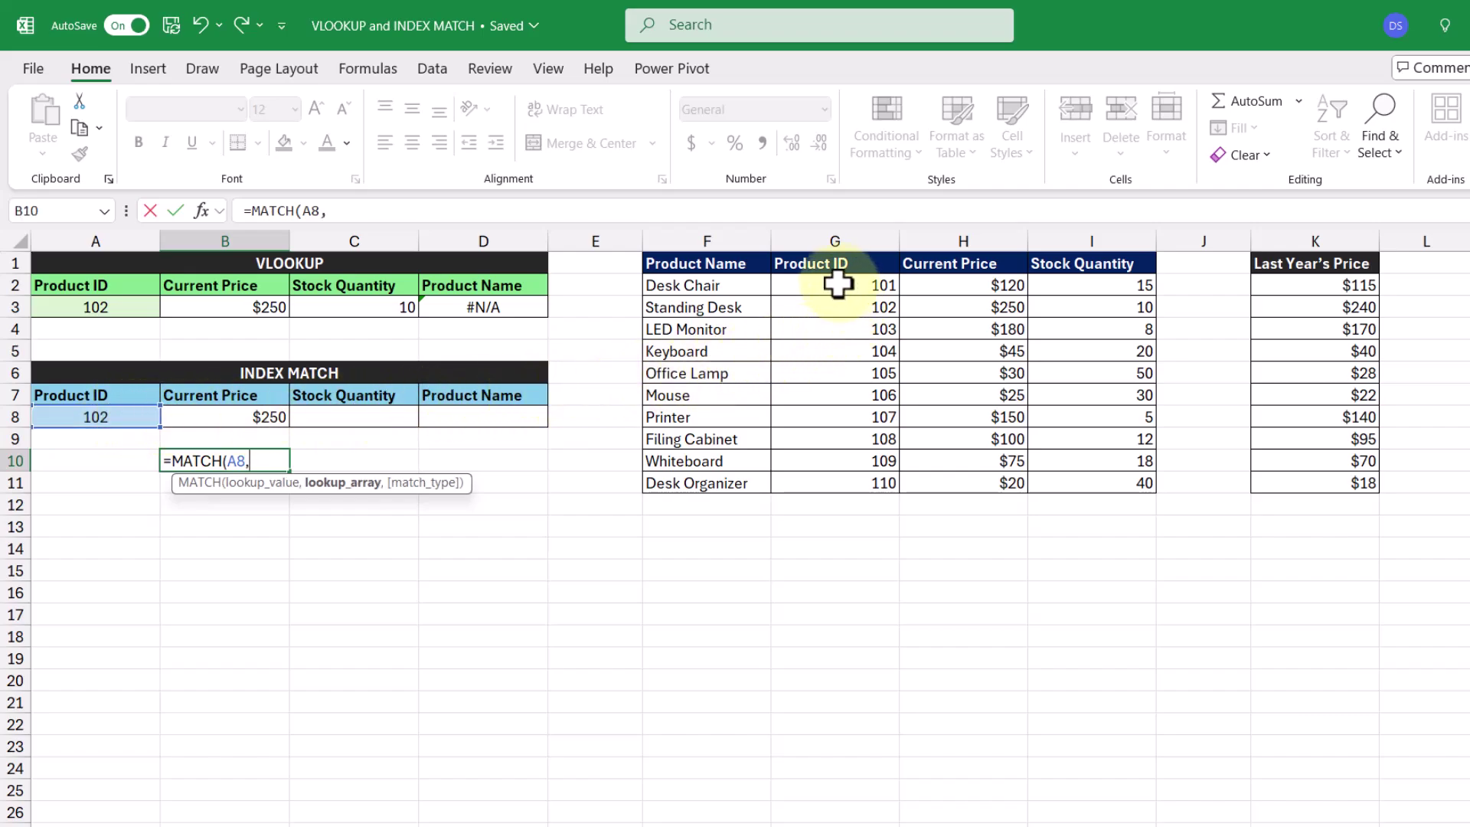
{"action": "left_click_drag", "start_coordinate": [840, 287], "coordinate": [840, 482]}
{"action": "type", "text": ","}
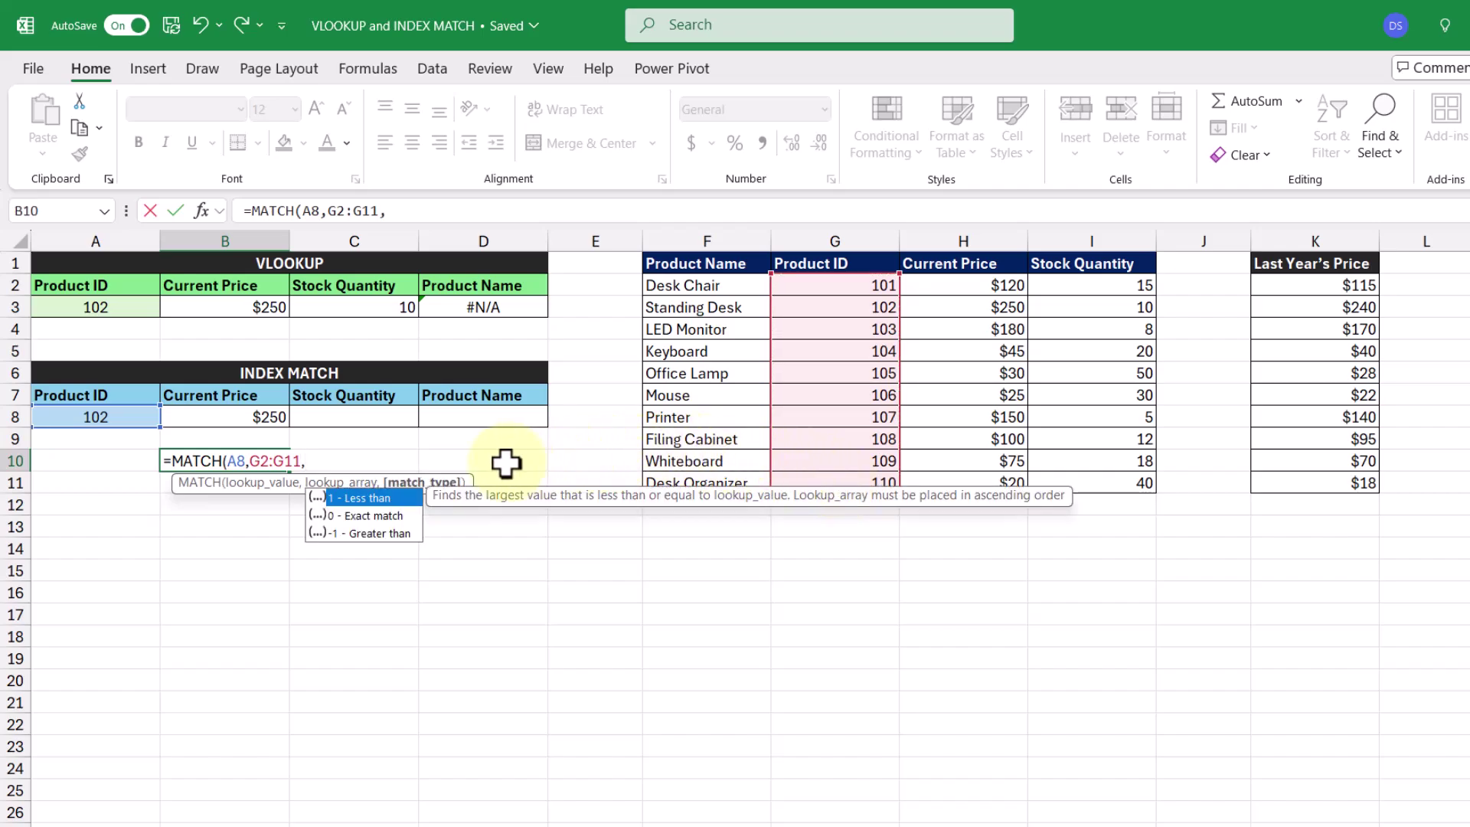
{"action": "double_click", "coordinate": [403, 516]}
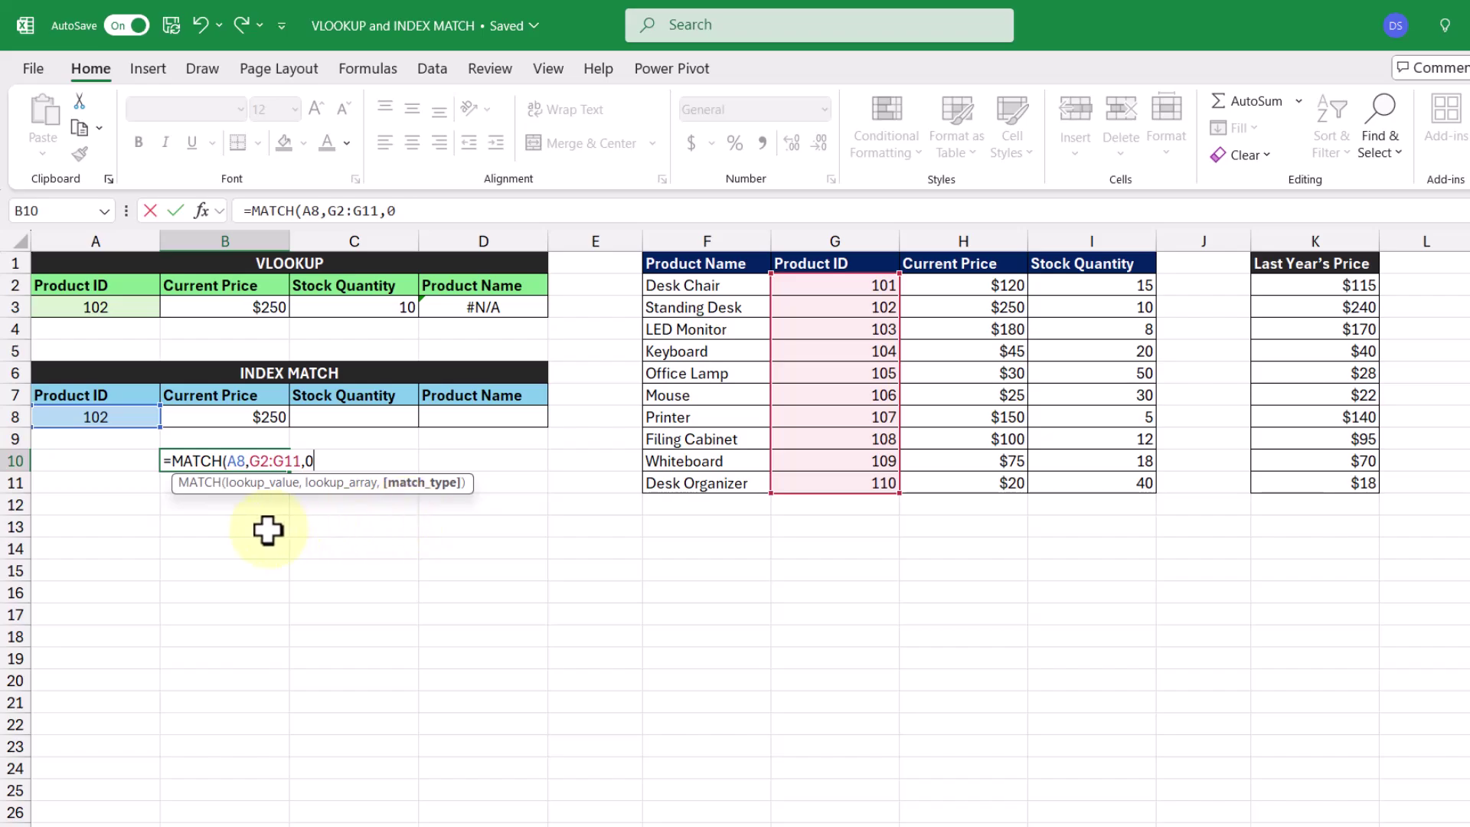
{"action": "key", "text": "Return"}
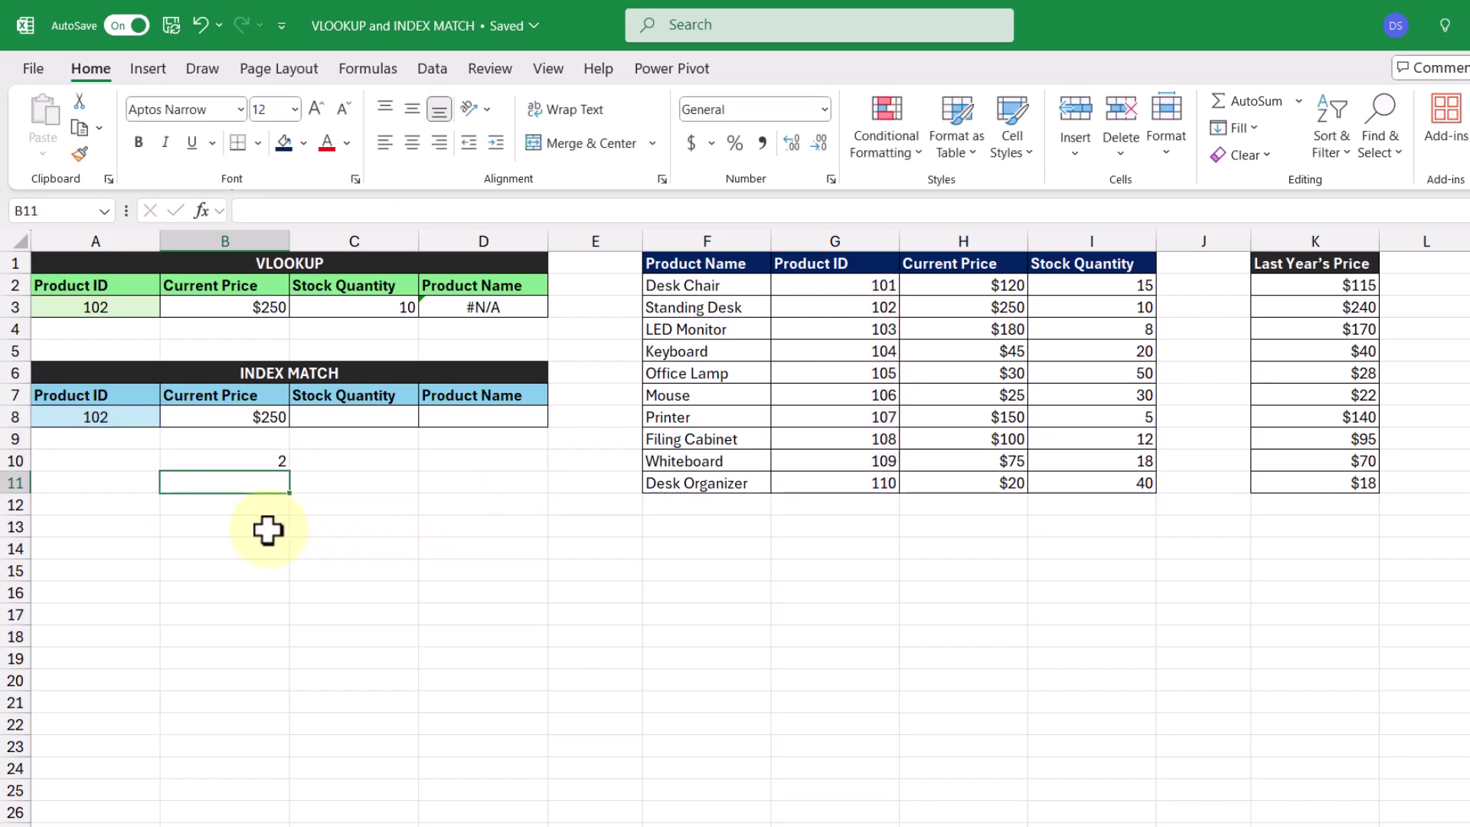
- Try Product IDs 105 and 107 in A8, then undo back to 102
{"action": "left_click", "coordinate": [141, 422]}
{"action": "left_click", "coordinate": [169, 417]}
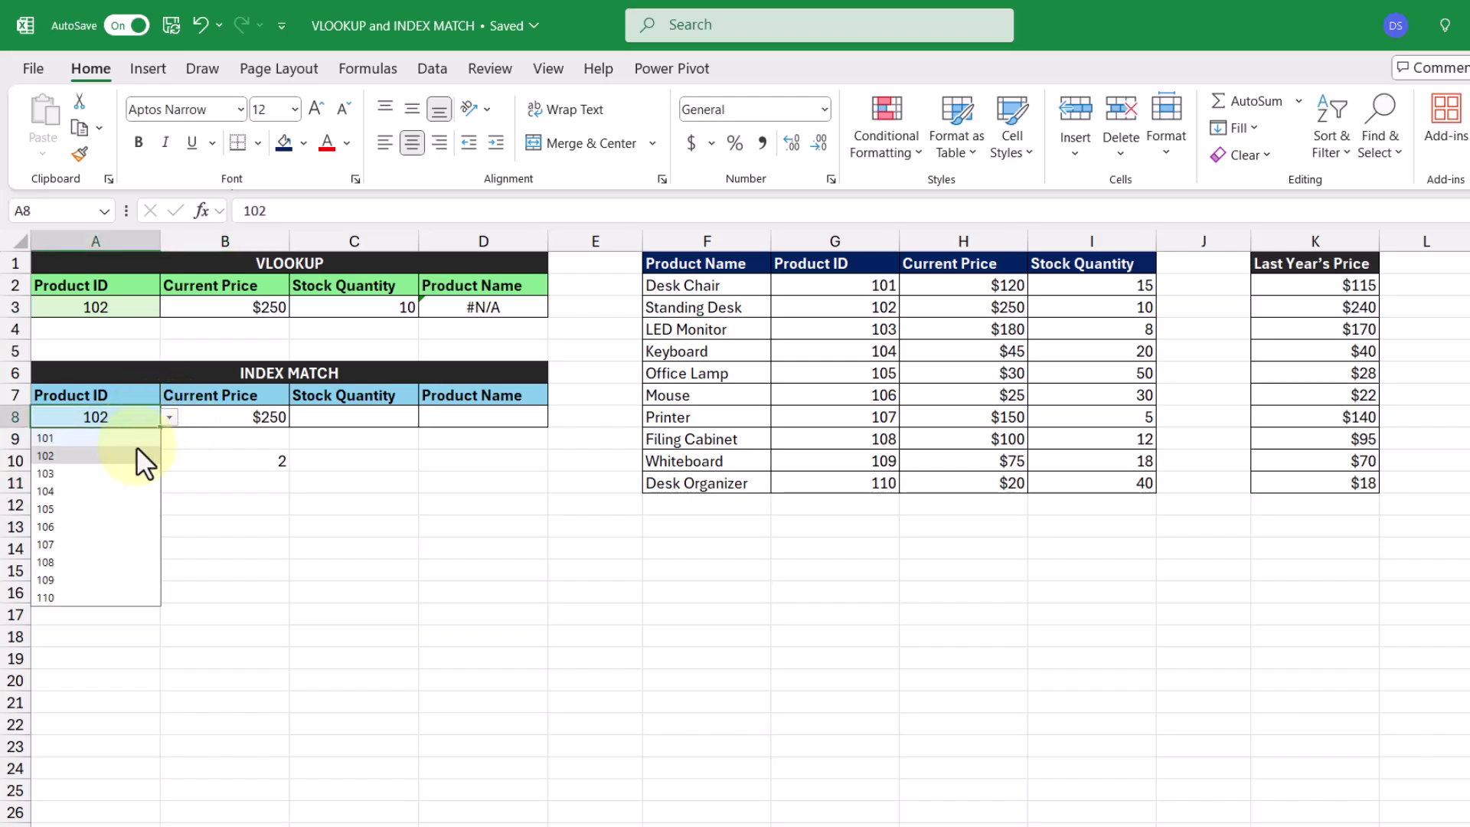
{"action": "left_click", "coordinate": [104, 512]}
{"action": "left_click", "coordinate": [170, 416]}
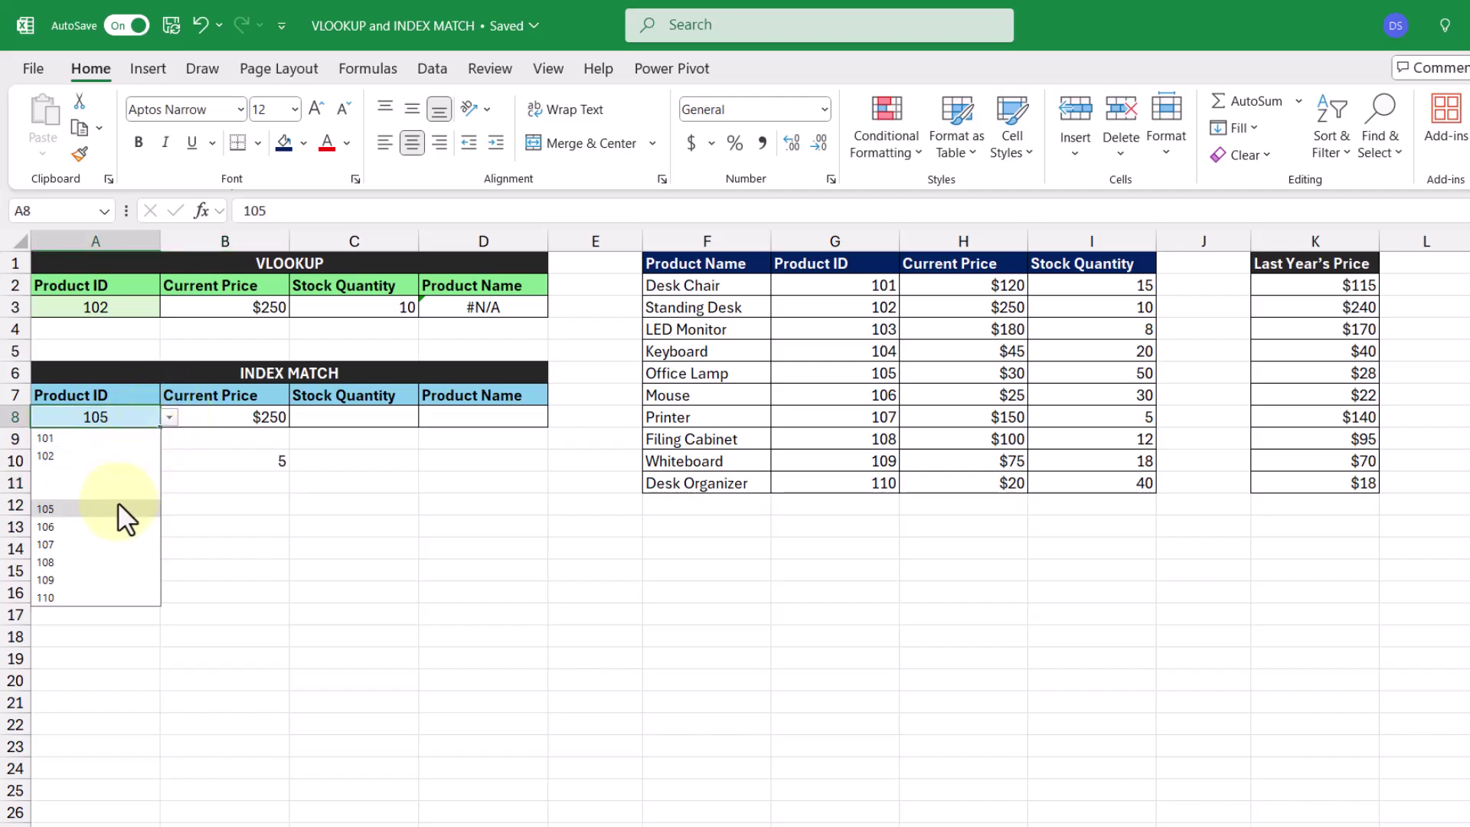
{"action": "left_click", "coordinate": [103, 551]}
{"action": "key", "text": "ctrl+z"}
{"action": "key", "text": "ctrl+z"}
- Move B10's MATCH formula into B8, replacing the row number 2 to form INDEX MATCH
{"action": "left_click", "coordinate": [230, 461]}
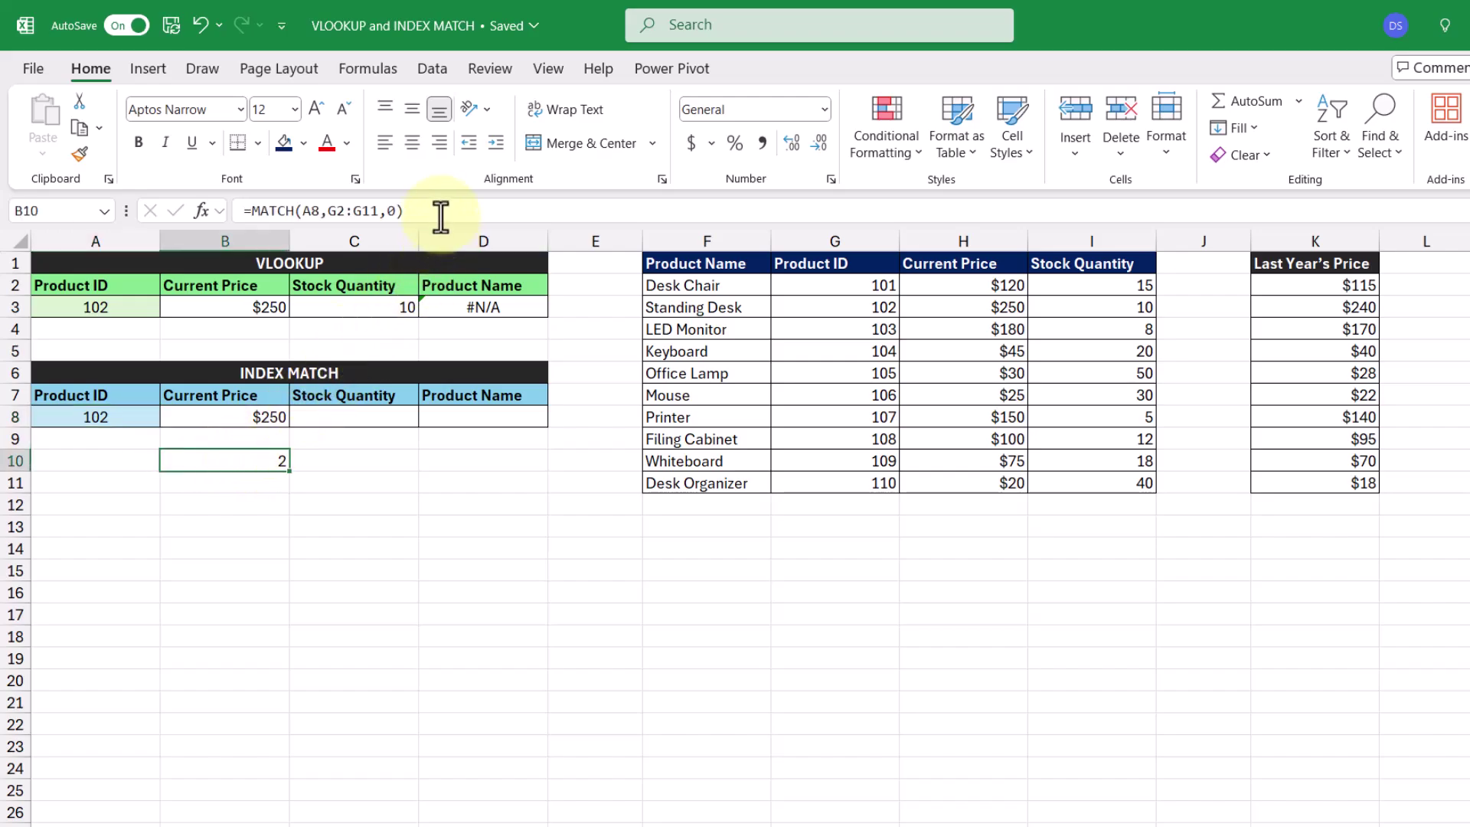
{"action": "left_click_drag", "start_coordinate": [438, 213], "coordinate": [226, 214]}
{"action": "key", "text": "ctrl+c"}
{"action": "type", "text": "="}
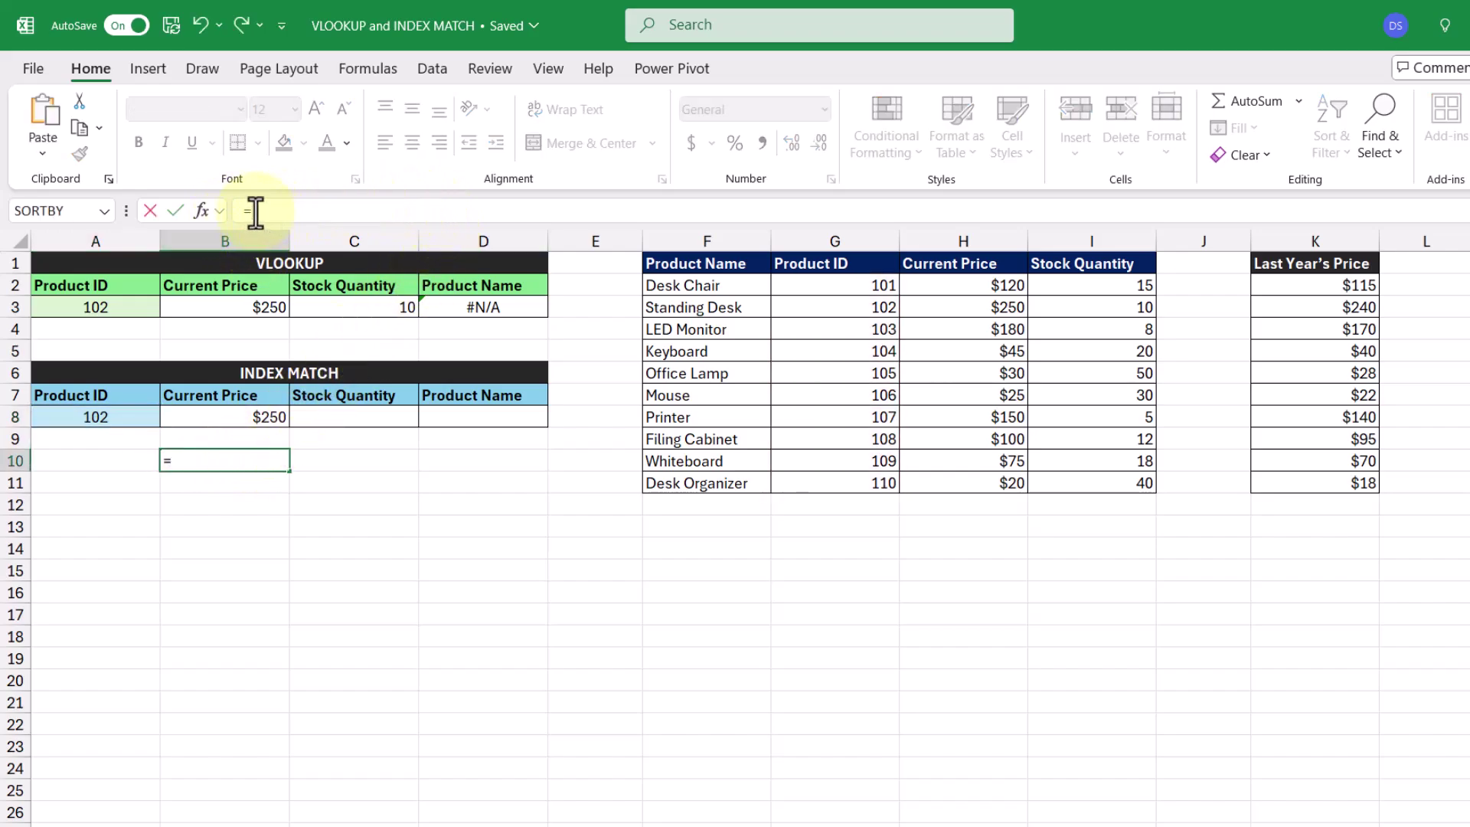
{"action": "key", "text": "BackSpace"}
{"action": "key", "text": "Return"}
{"action": "left_click", "coordinate": [251, 417]}
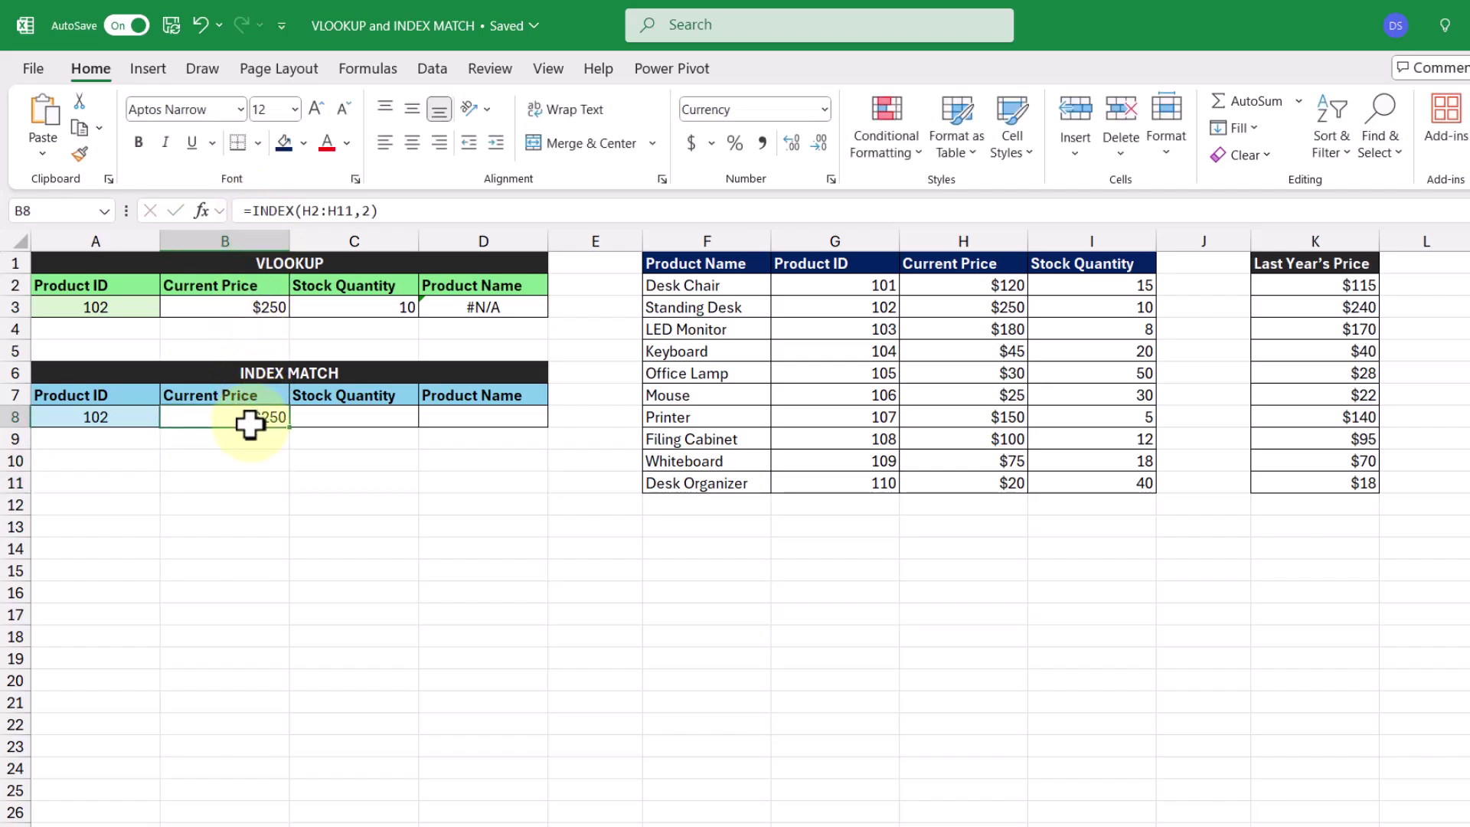
{"action": "double_click", "coordinate": [367, 212]}
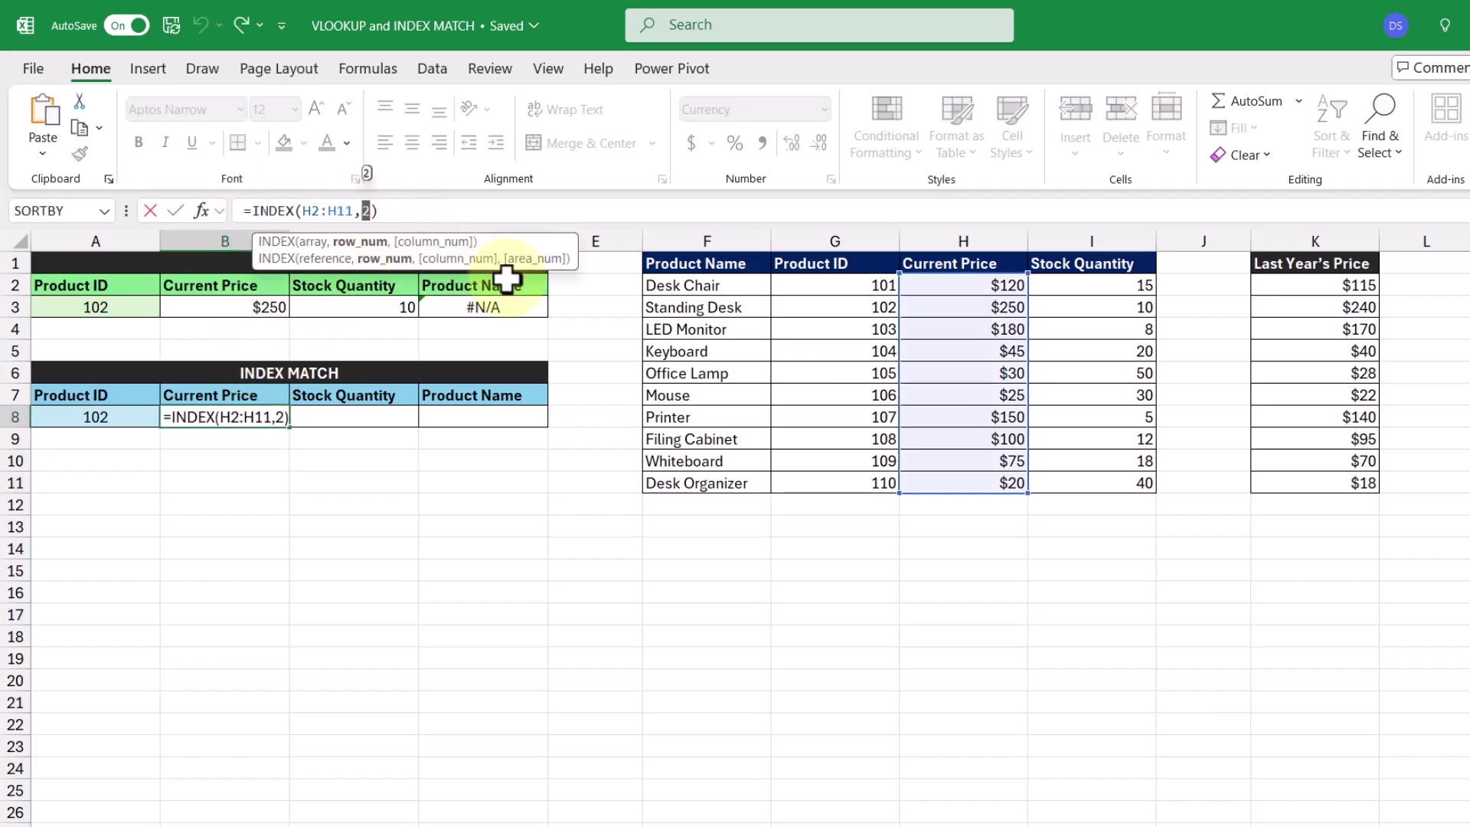
{"action": "key", "text": "ctrl+v"}
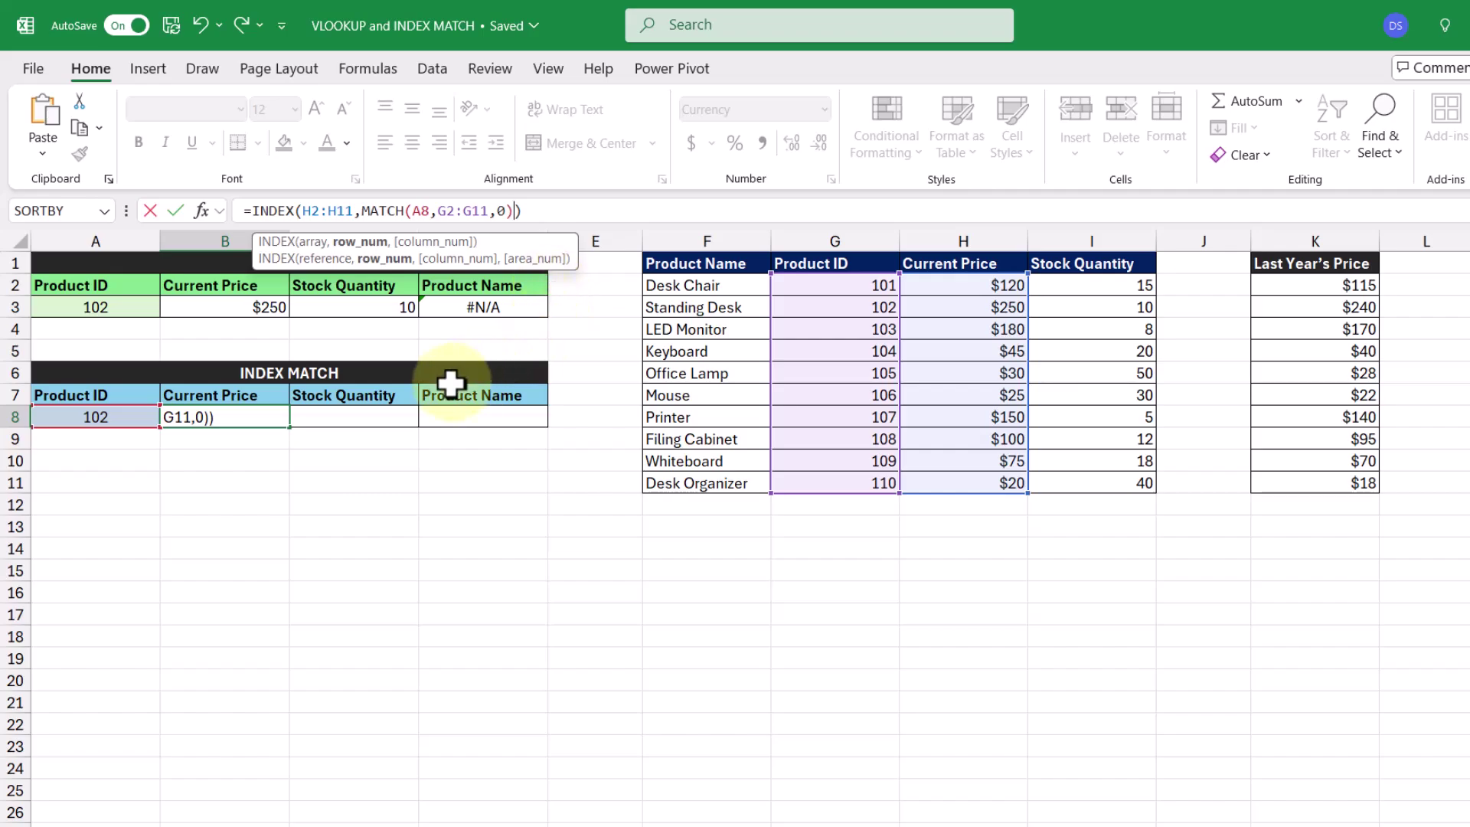
{"action": "key", "text": "Return"}
- Pick Product IDs 106, 103, then 102 in A8, ending with the price at $250
{"action": "left_click", "coordinate": [137, 419]}
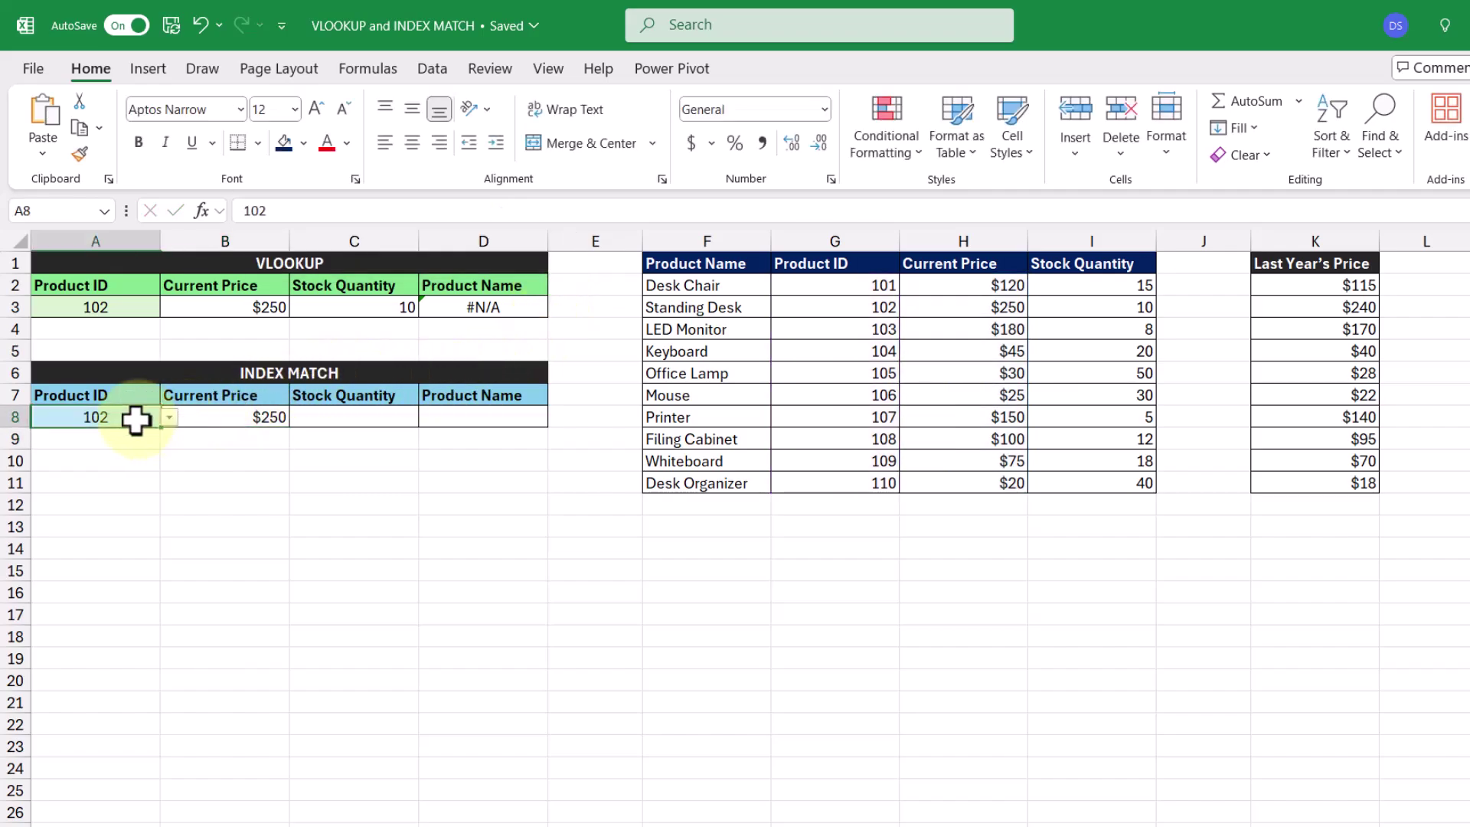
{"action": "left_click", "coordinate": [170, 416]}
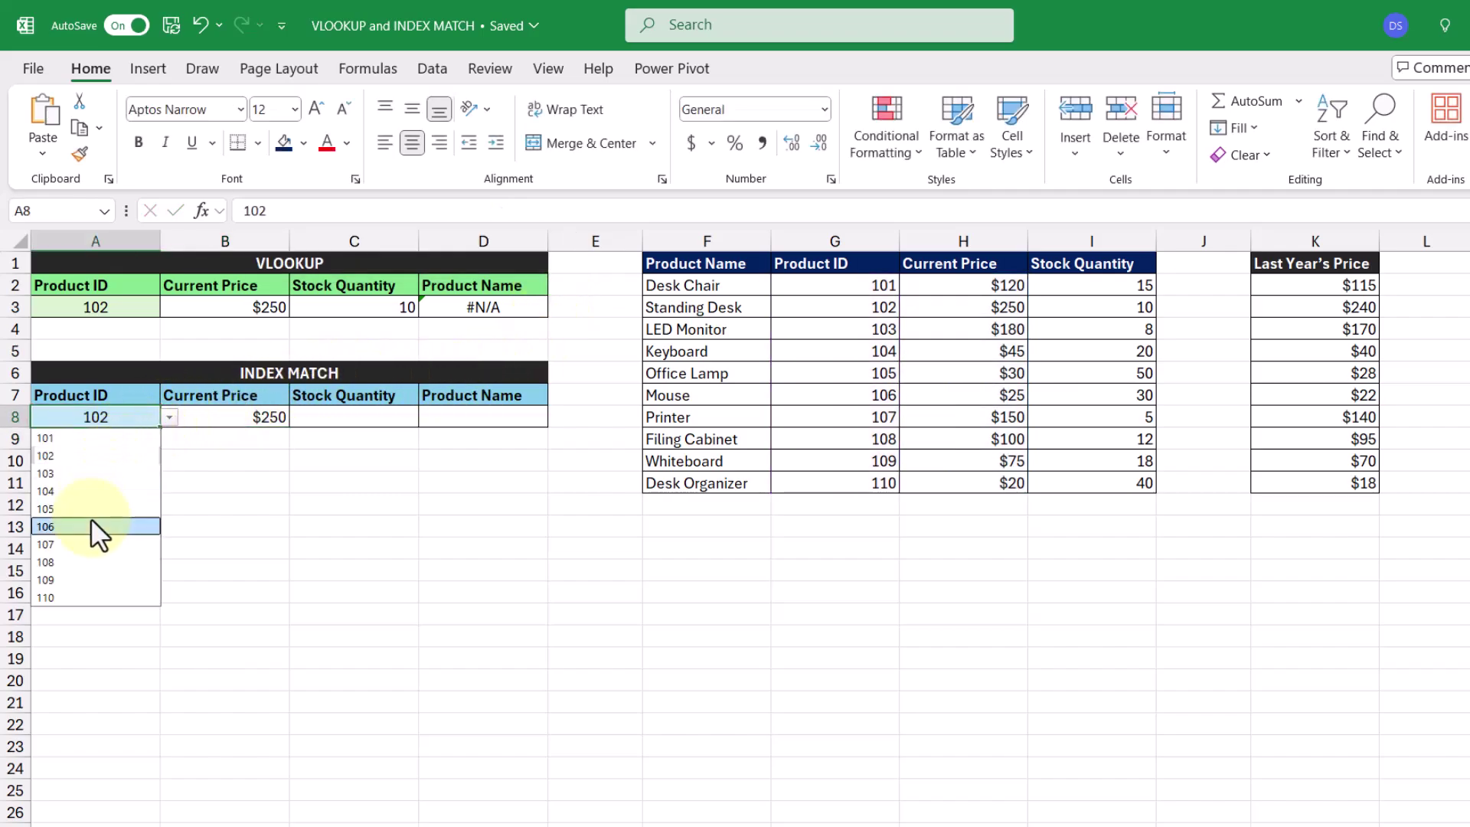
{"action": "left_click", "coordinate": [90, 524]}
{"action": "left_click", "coordinate": [170, 417]}
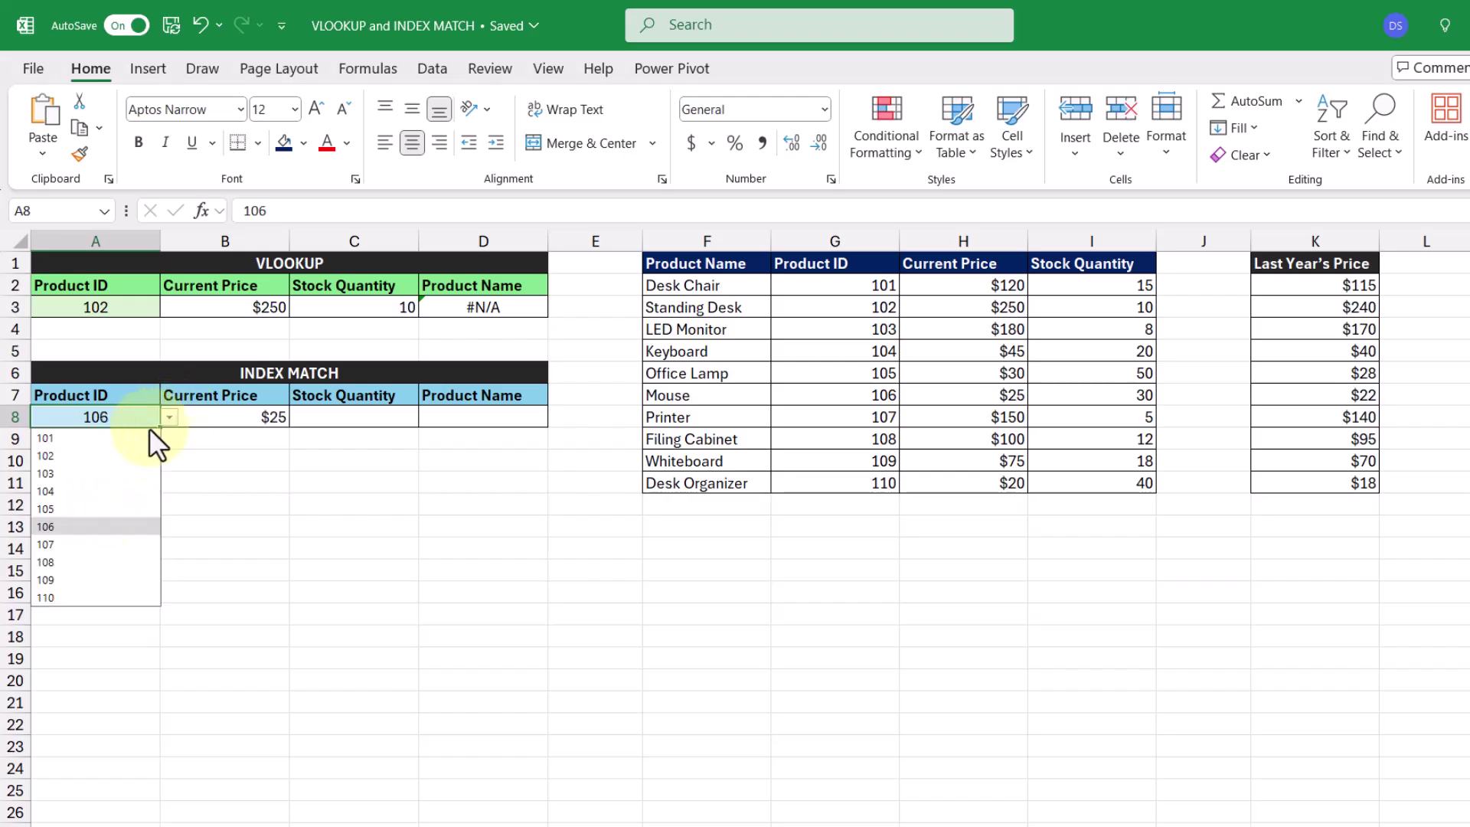
{"action": "left_click", "coordinate": [88, 476]}
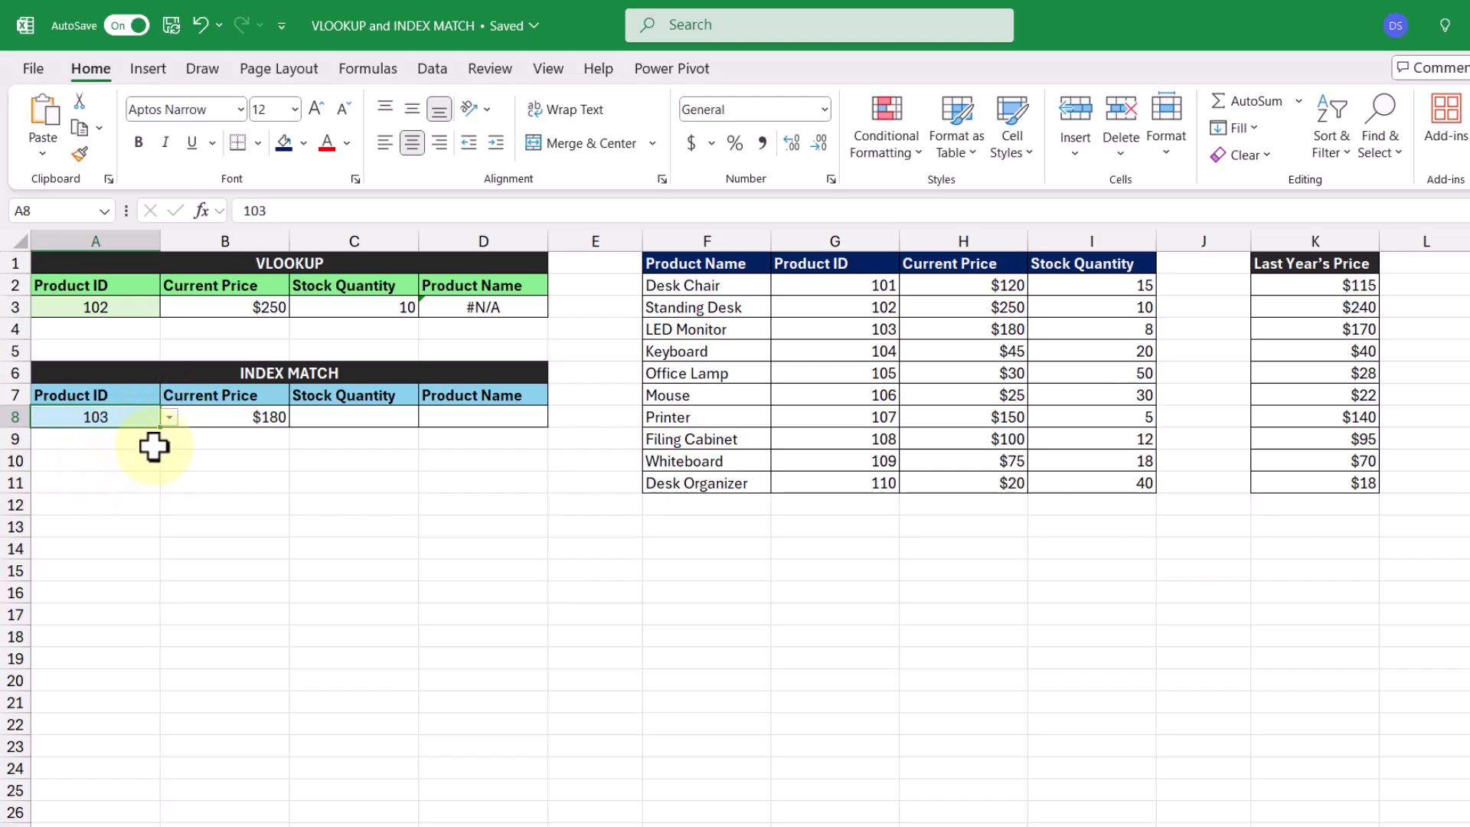
{"action": "left_click", "coordinate": [169, 418]}
{"action": "left_click", "coordinate": [122, 458]}
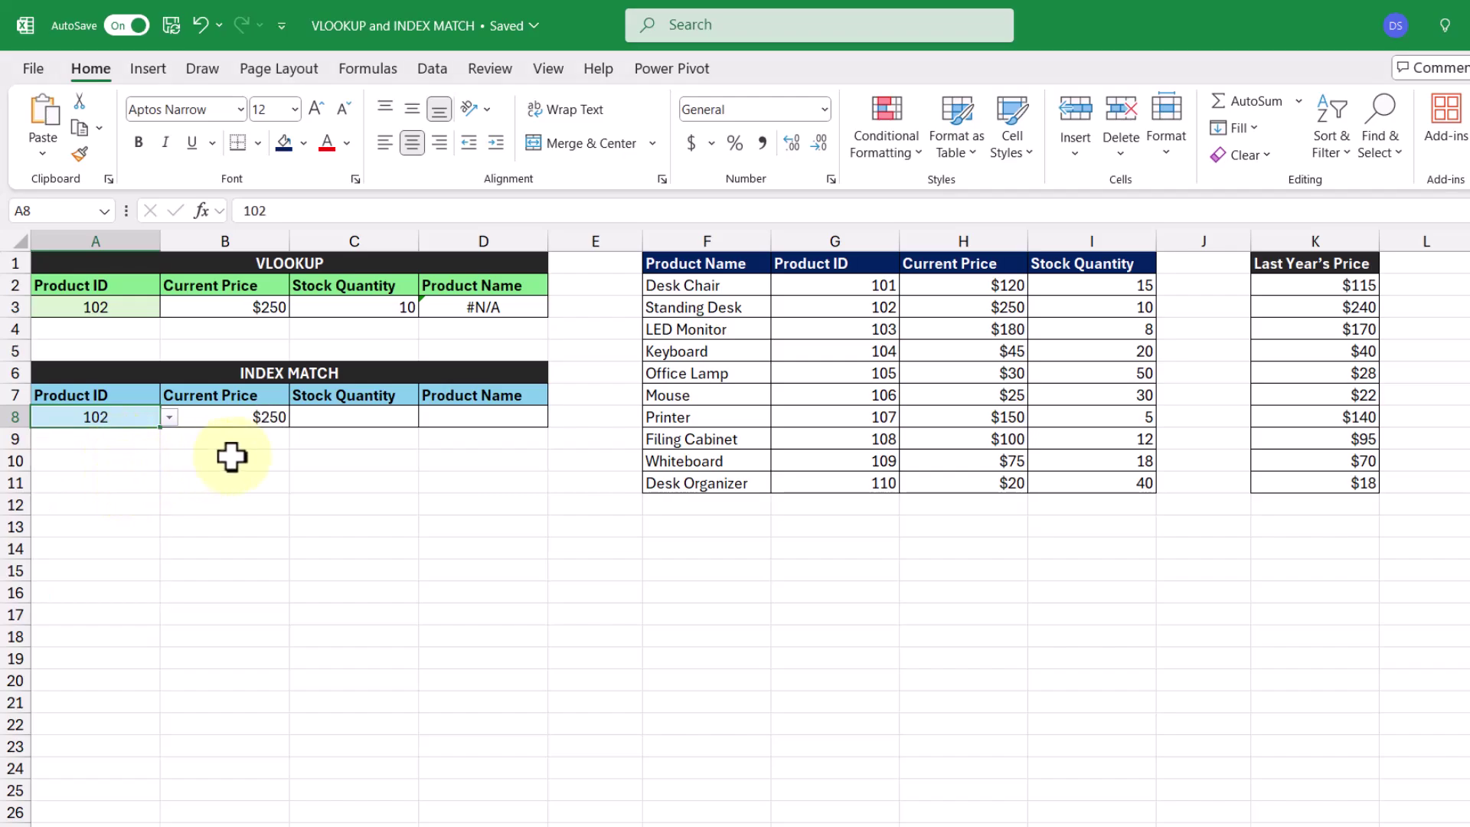
- Enter =INDEX(I2:I11,MATCH(A8,G2:G11,0)) in C8 for the stock quantity
{"action": "left_click", "coordinate": [327, 423]}
{"action": "type", "text": "=INDEX("}
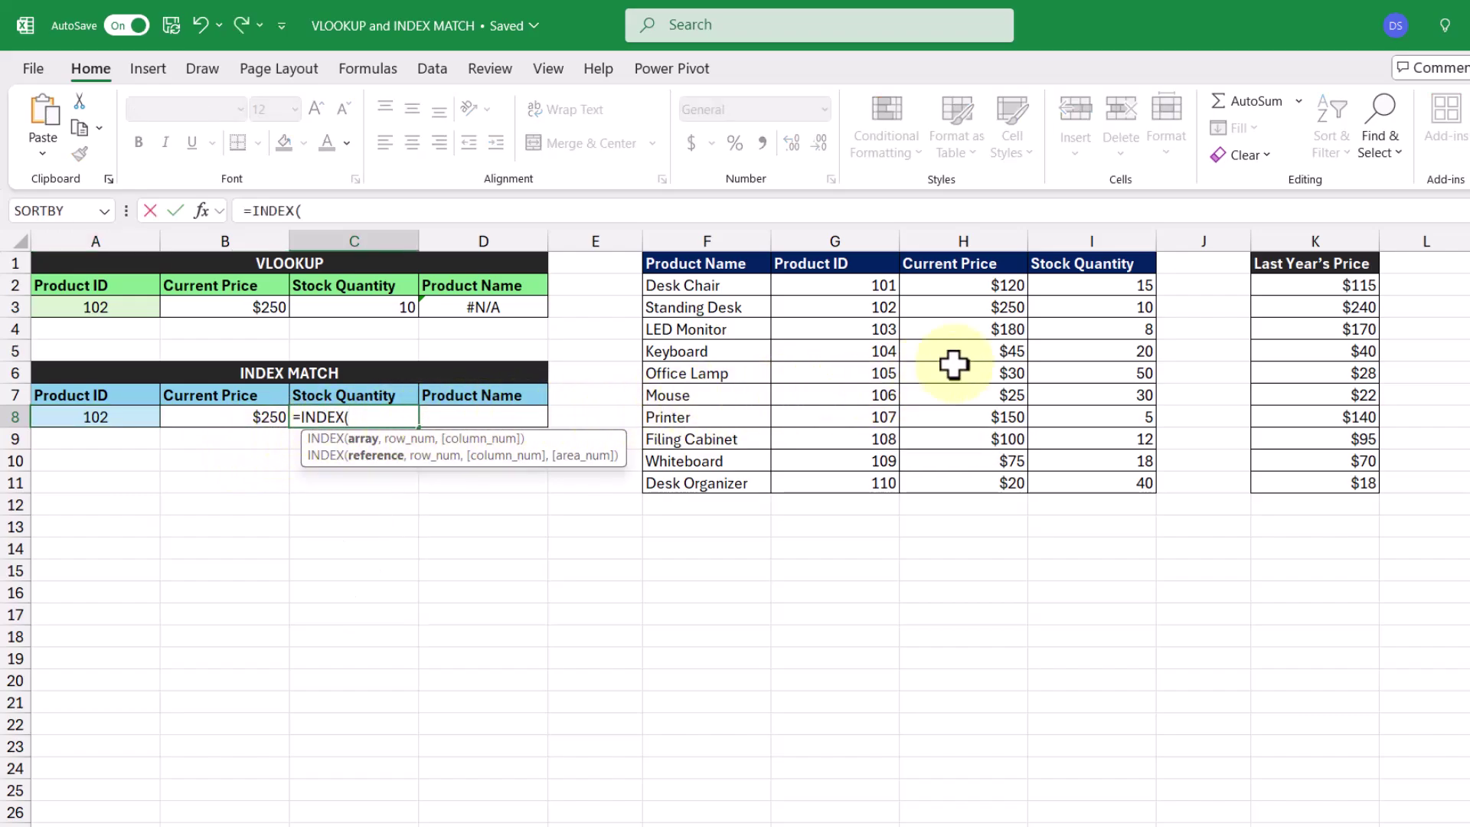
{"action": "left_click_drag", "start_coordinate": [1069, 288], "coordinate": [1108, 481]}
{"action": "type", "text": ",MATCH("}
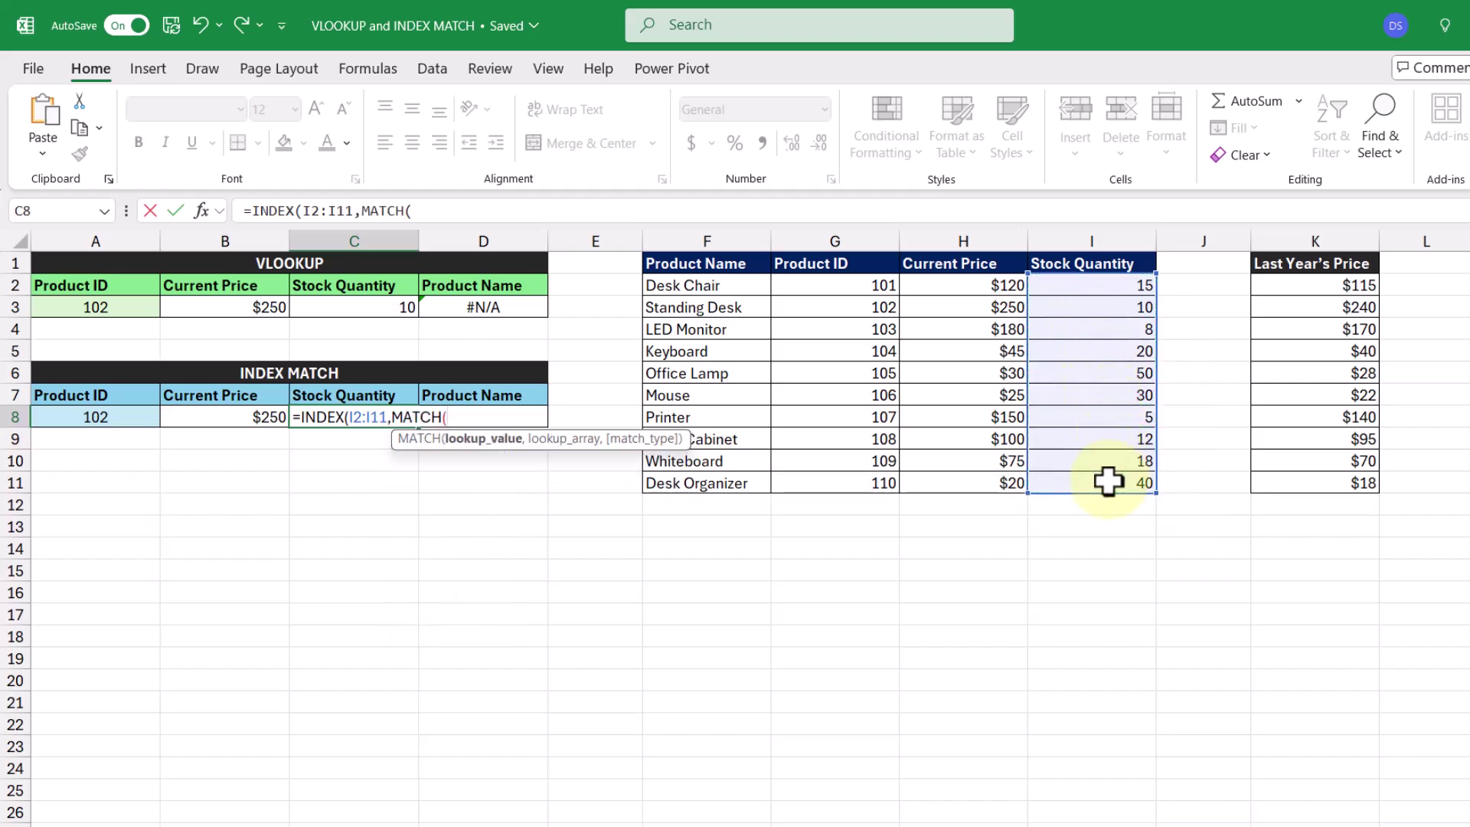
{"action": "left_click", "coordinate": [126, 417]}
{"action": "type", "text": ","}
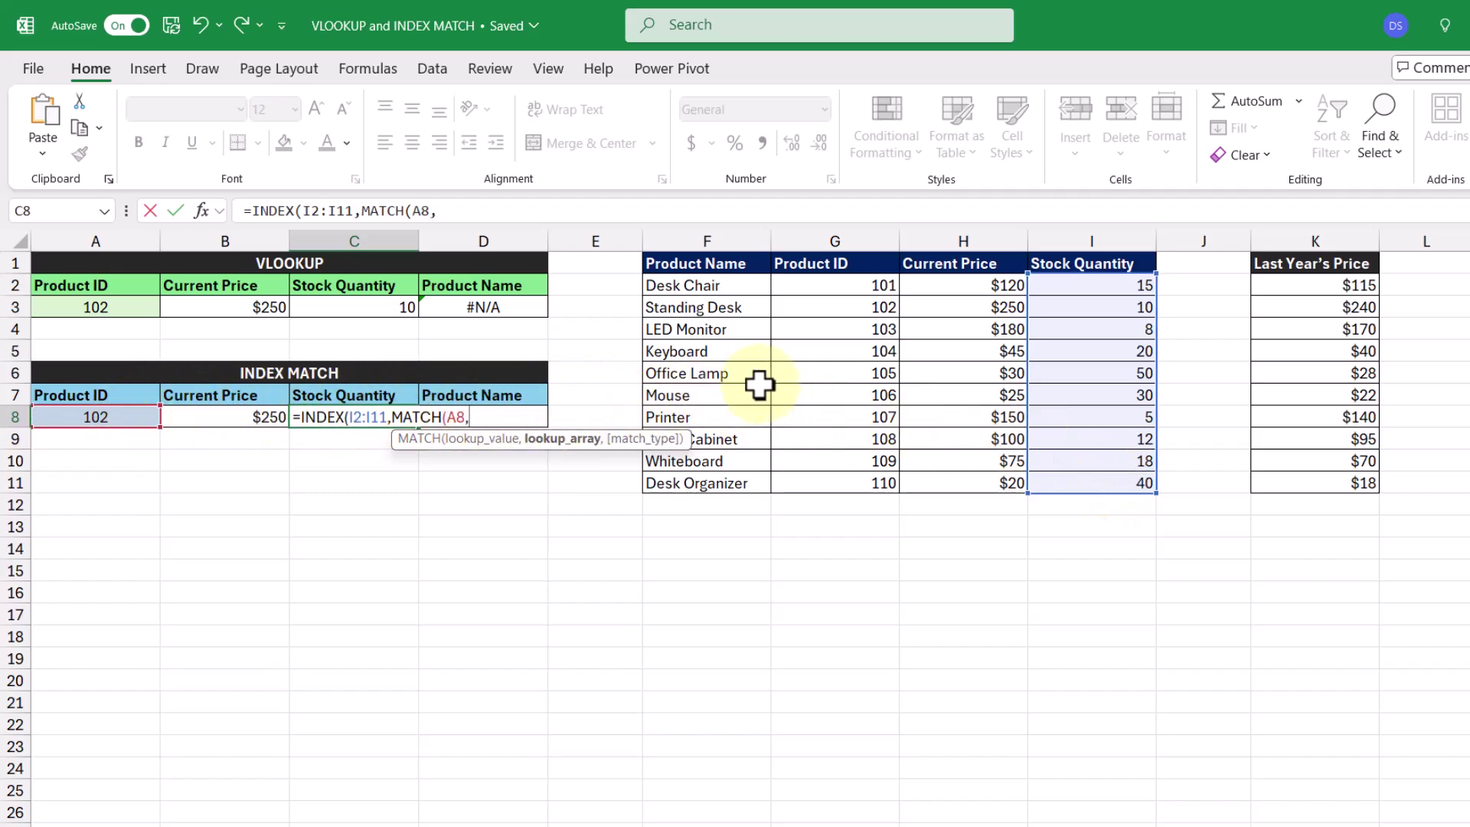
{"action": "left_click_drag", "start_coordinate": [857, 277], "coordinate": [850, 482]}
{"action": "type", "text": ","}
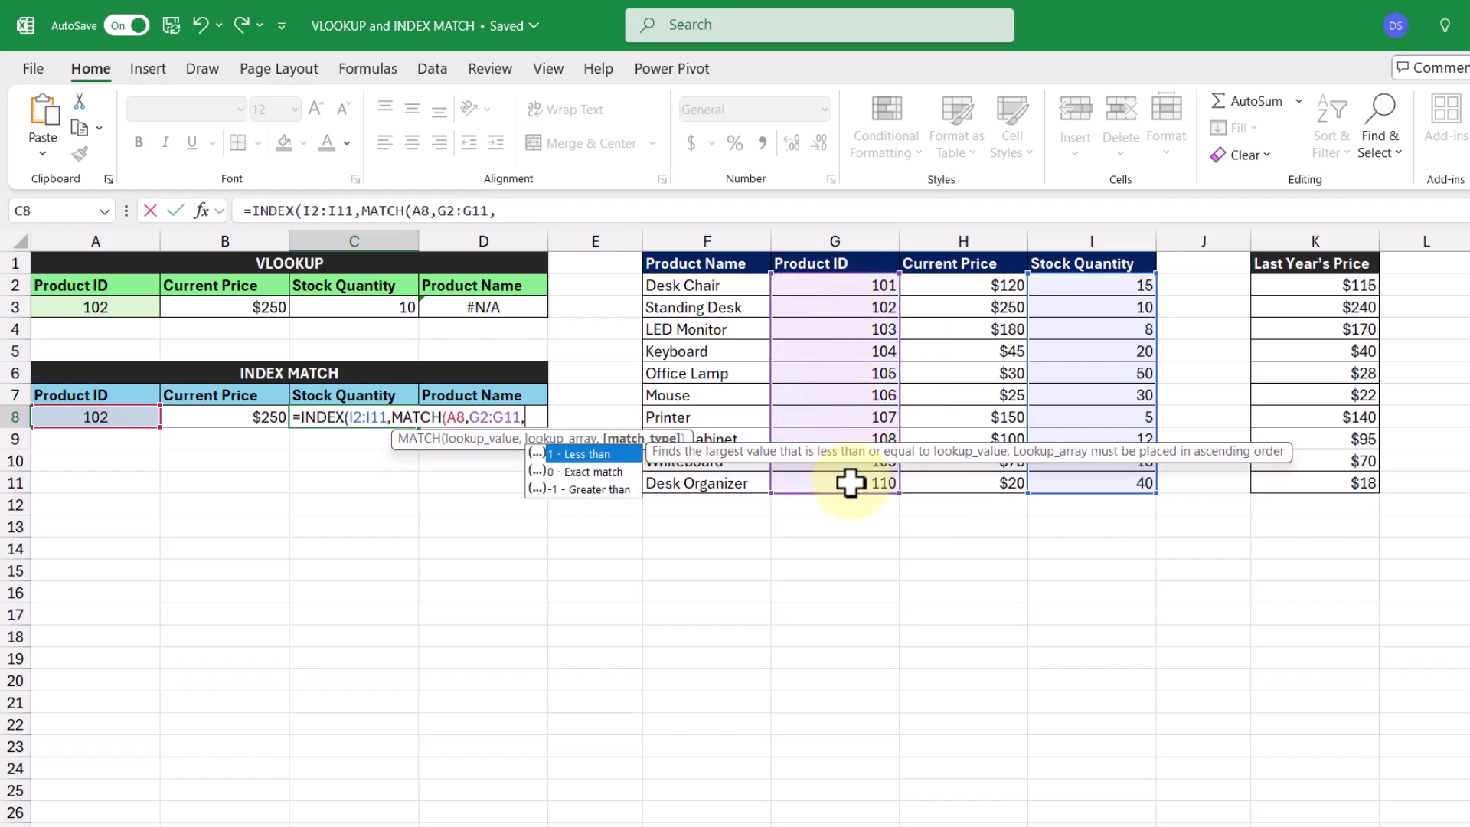
{"action": "double_click", "coordinate": [608, 473]}
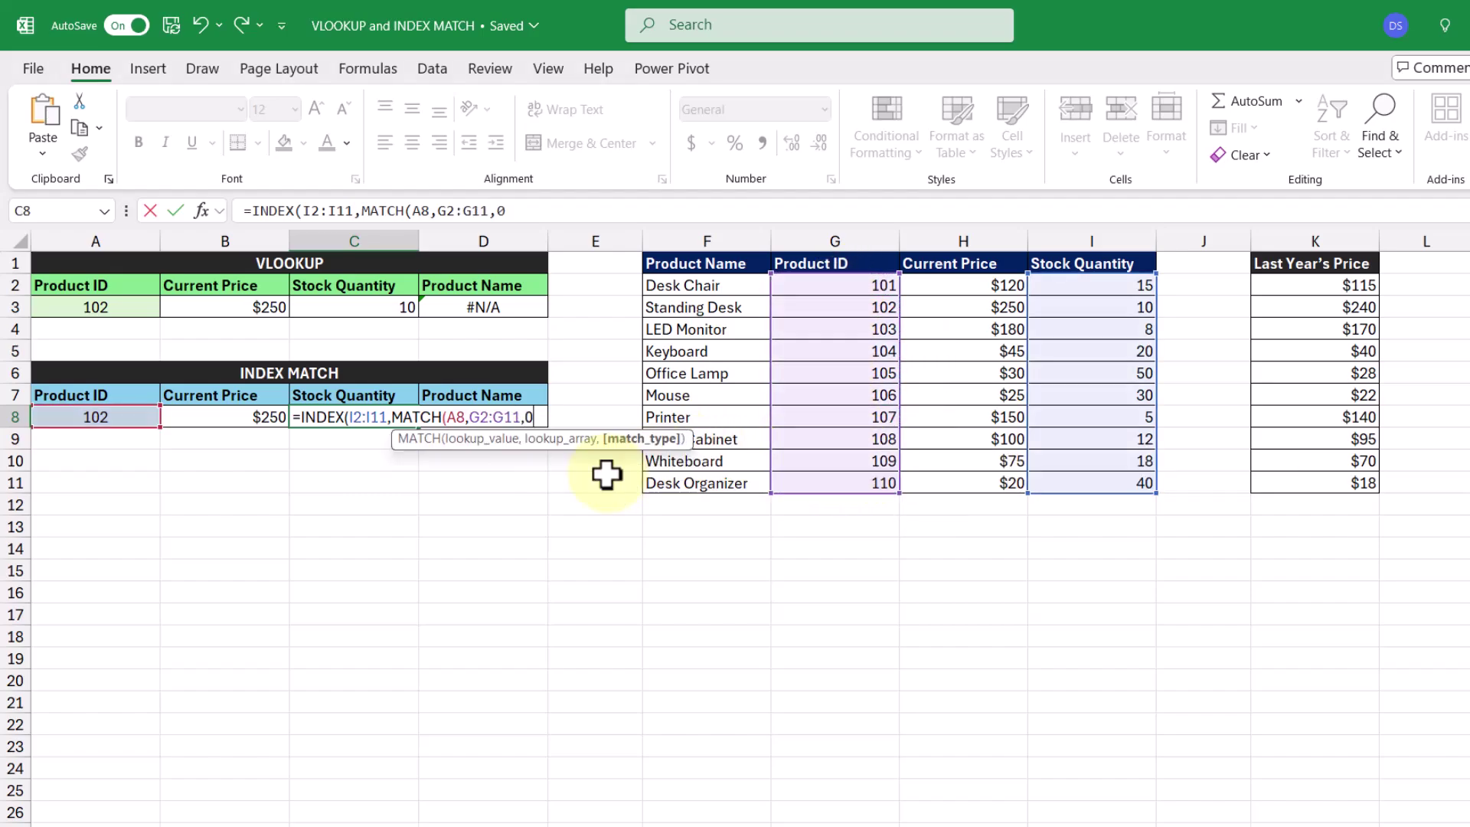
{"action": "type", "text": "))"}
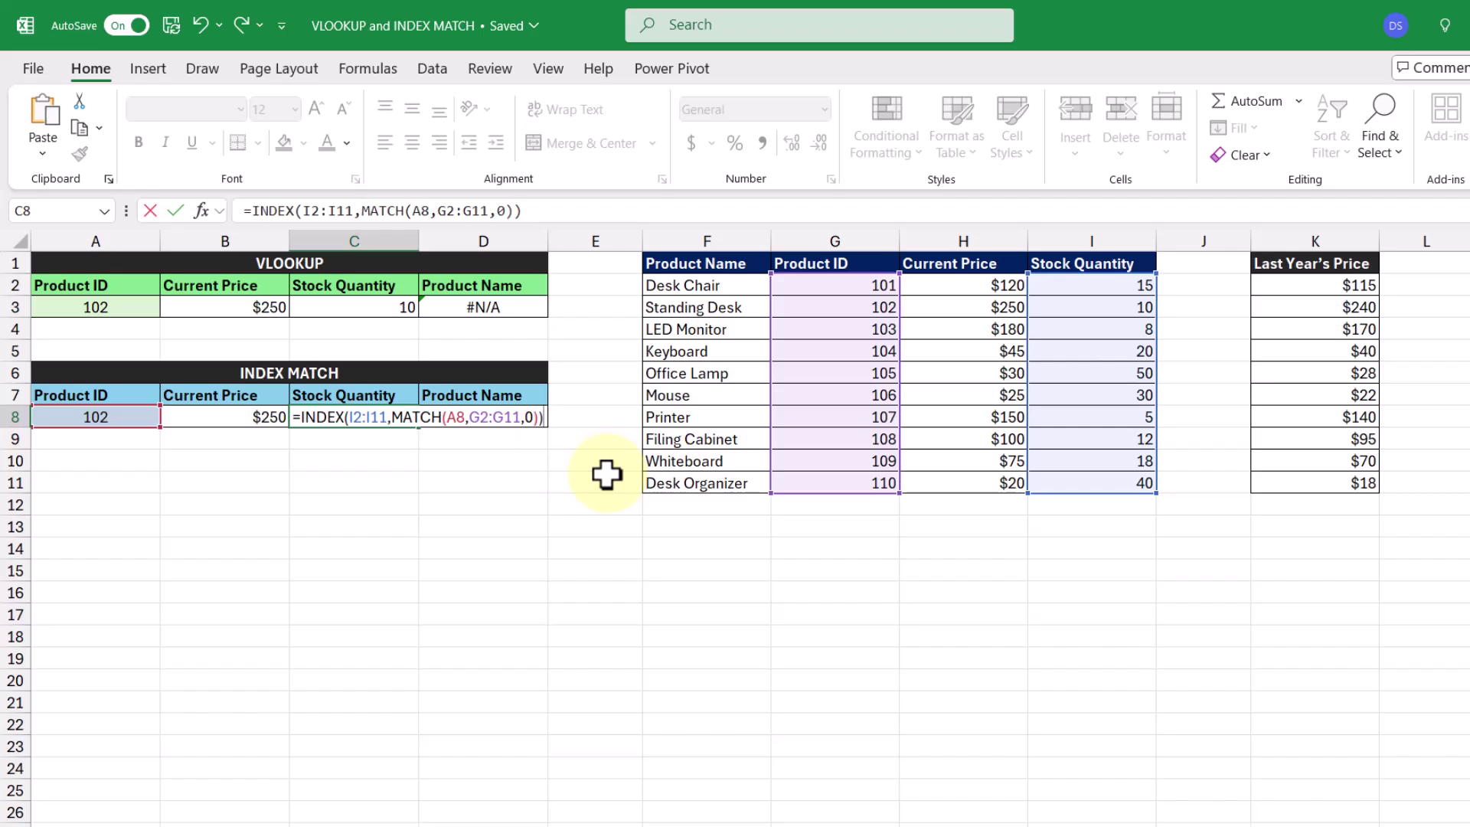
{"action": "key", "text": "Return"}
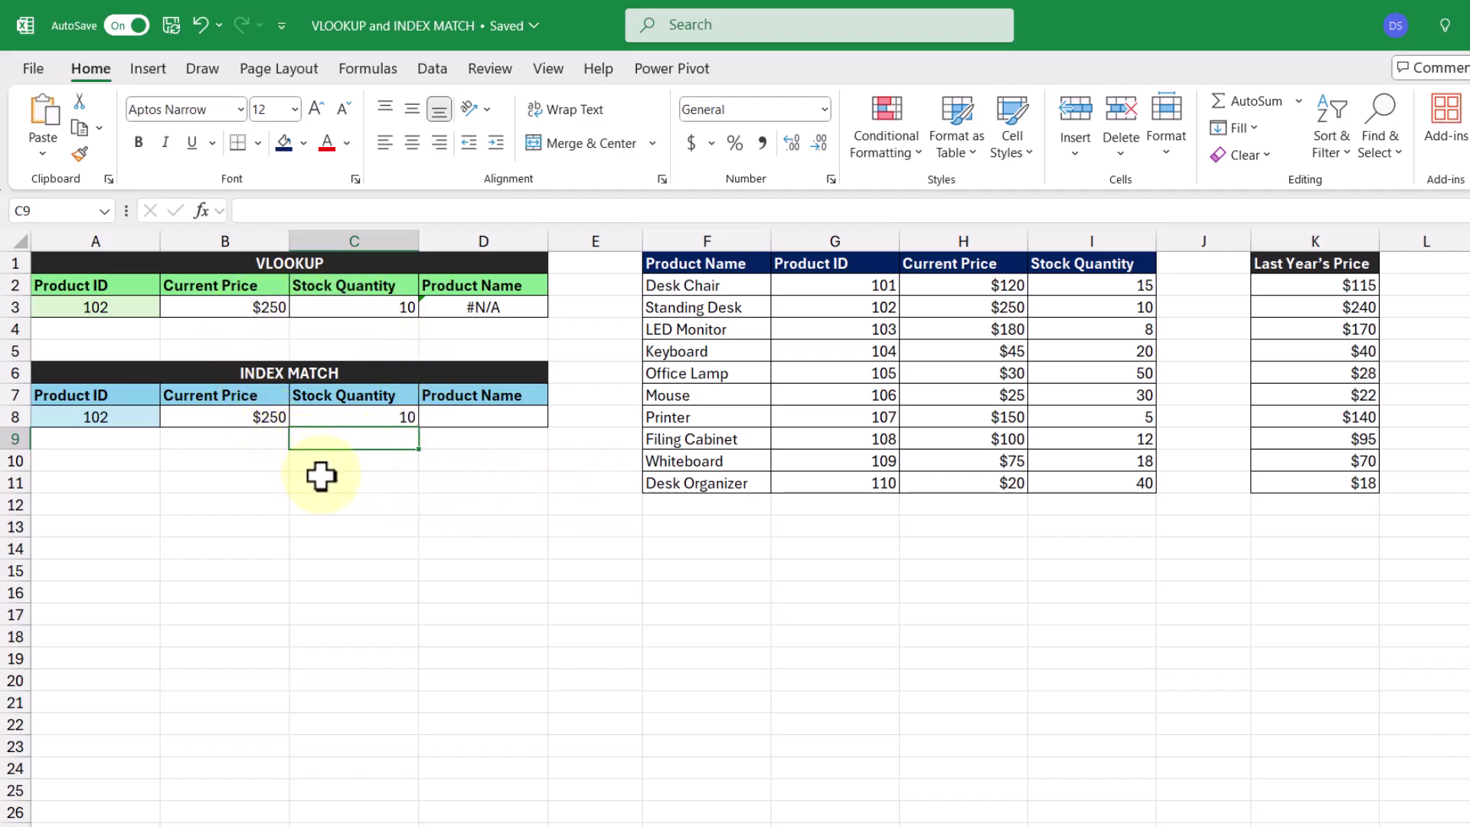
- Test Product IDs 107 and 108 in A8, then return to 102 showing stock 10
{"action": "left_click", "coordinate": [124, 420]}
{"action": "left_click", "coordinate": [168, 418]}
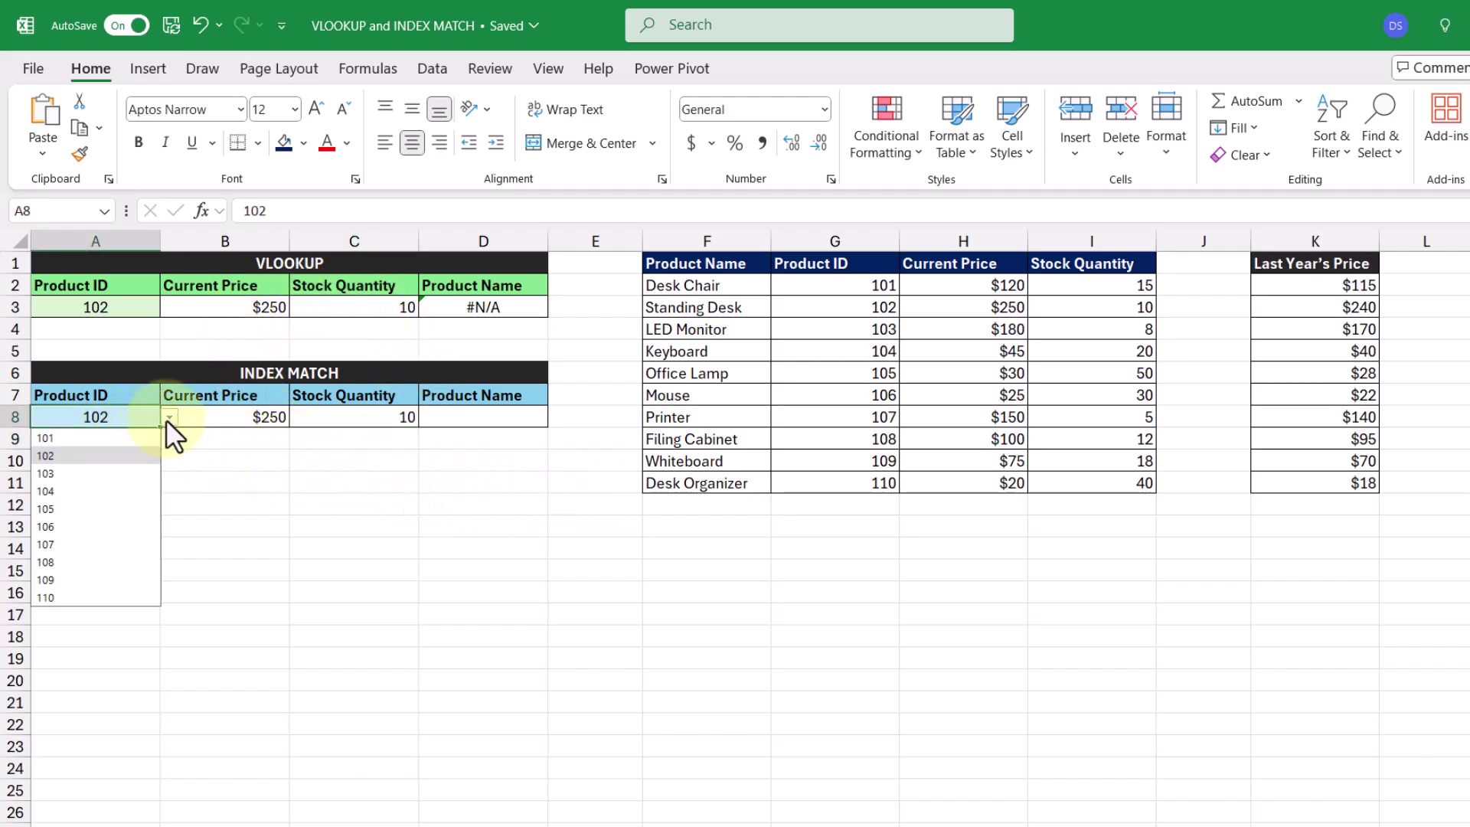
{"action": "left_click", "coordinate": [105, 542]}
{"action": "left_click", "coordinate": [168, 417]}
{"action": "left_click", "coordinate": [102, 567]}
{"action": "left_click", "coordinate": [167, 418]}
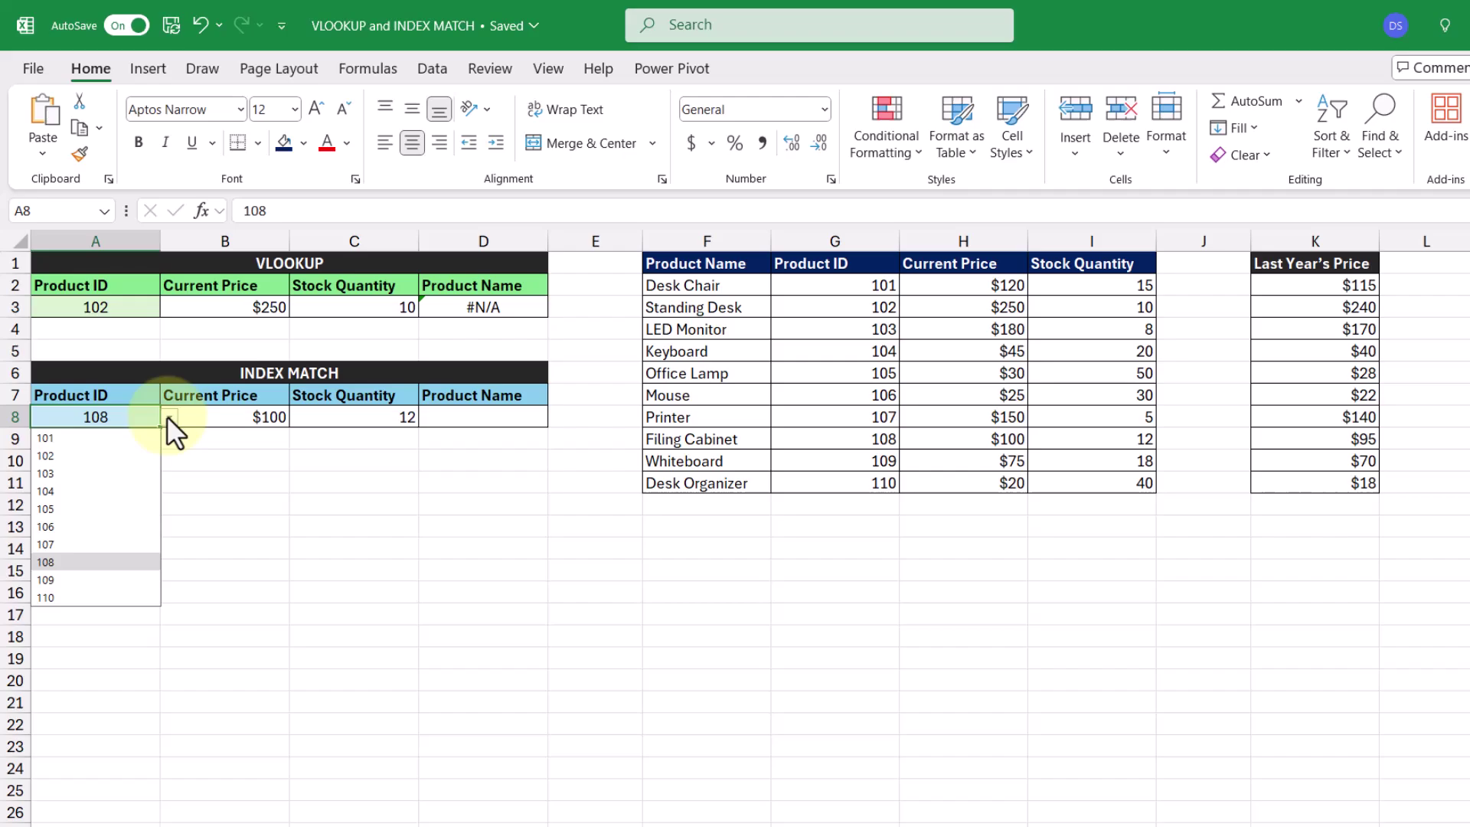
{"action": "left_click", "coordinate": [119, 452]}
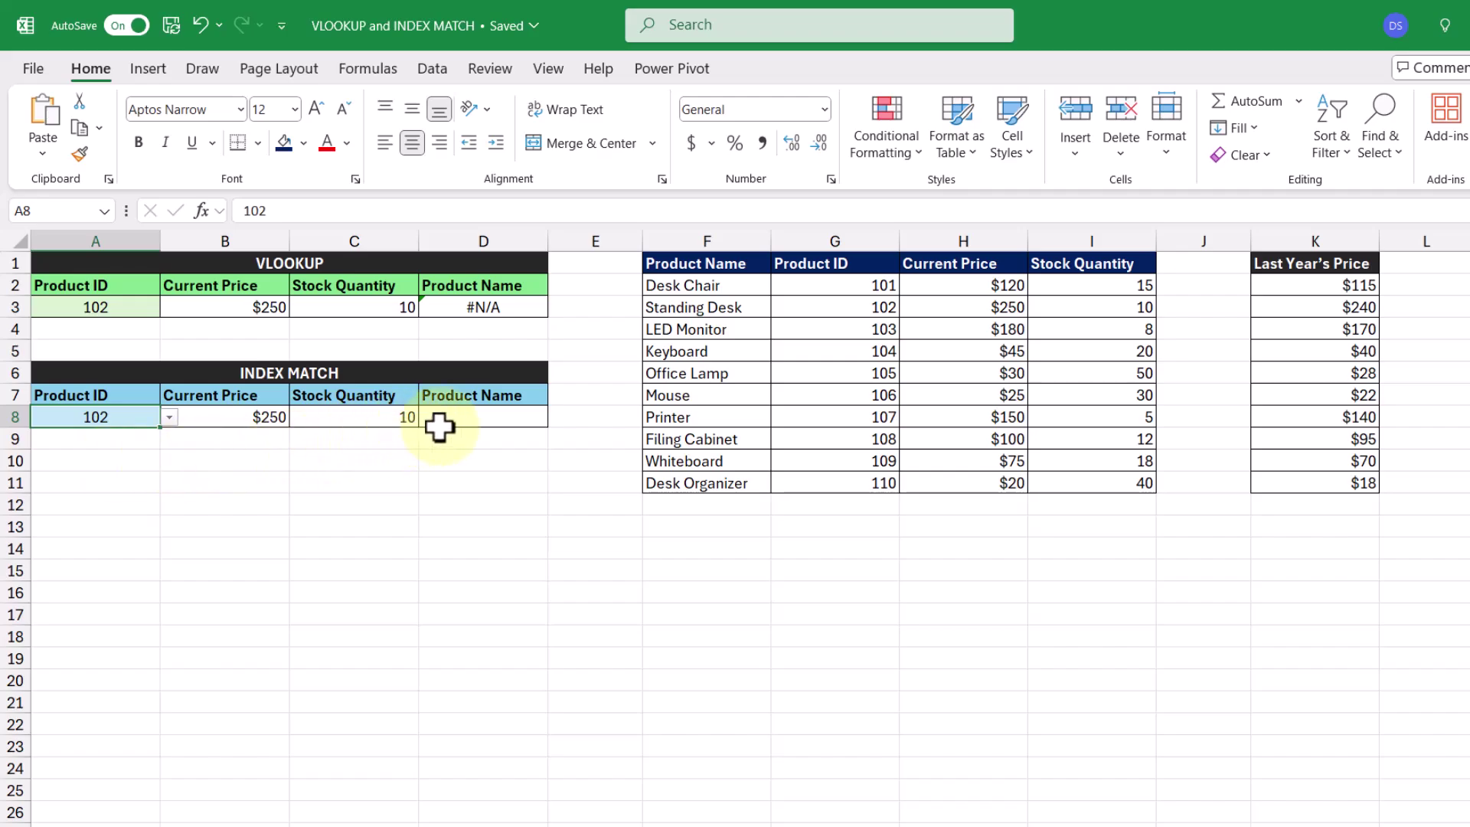
- Enter =INDEX(F2:F11,MATCH(A8,G2:G11,0)) in D8 to return the product name
{"action": "left_click", "coordinate": [476, 420]}
{"action": "type", "text": "="}
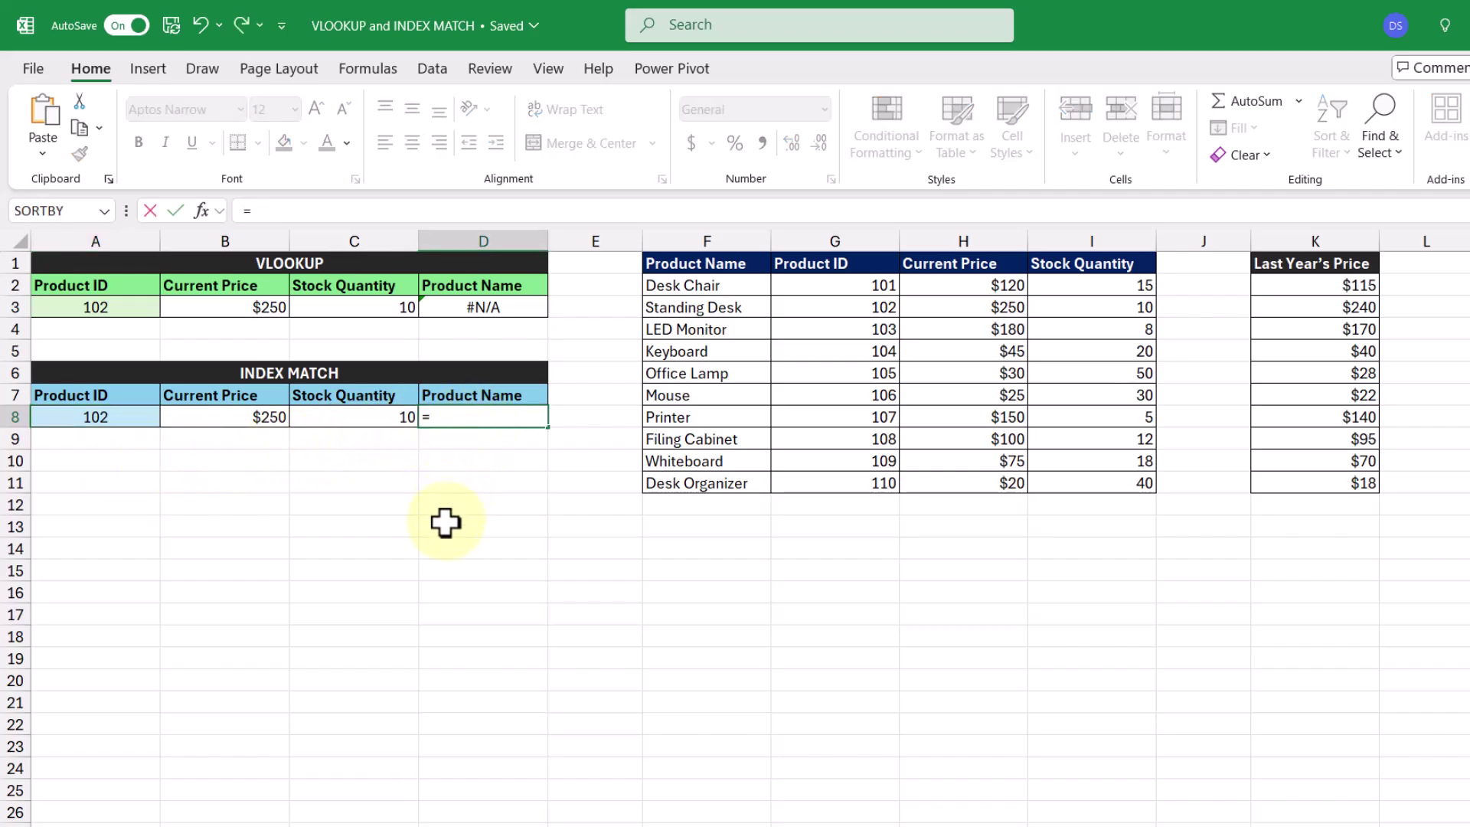
{"action": "type", "text": "INDEX("}
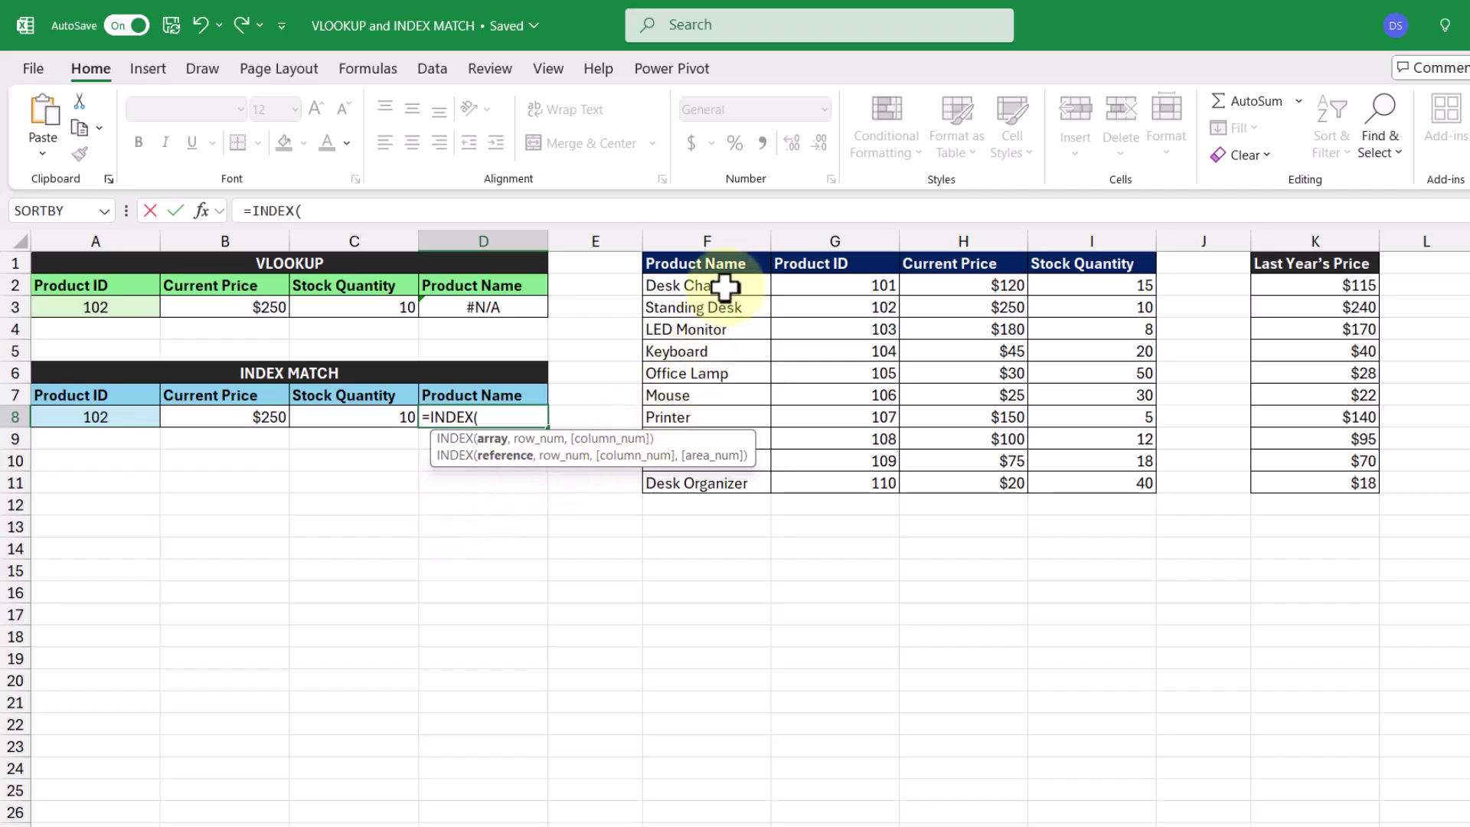
{"action": "left_click_drag", "start_coordinate": [728, 285], "coordinate": [743, 483]}
{"action": "type", "text": ",MATCH("}
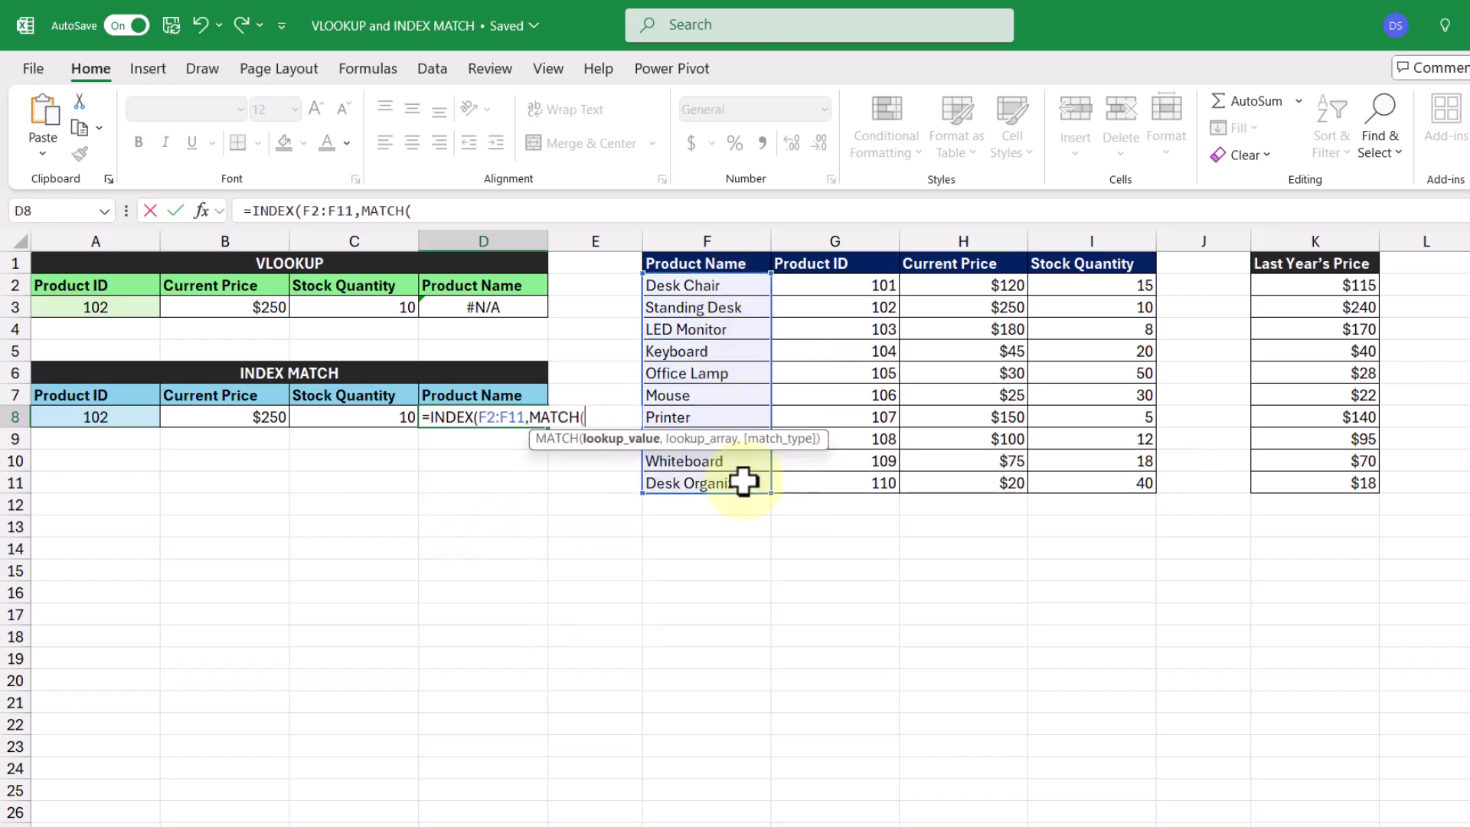
{"action": "left_click", "coordinate": [128, 418]}
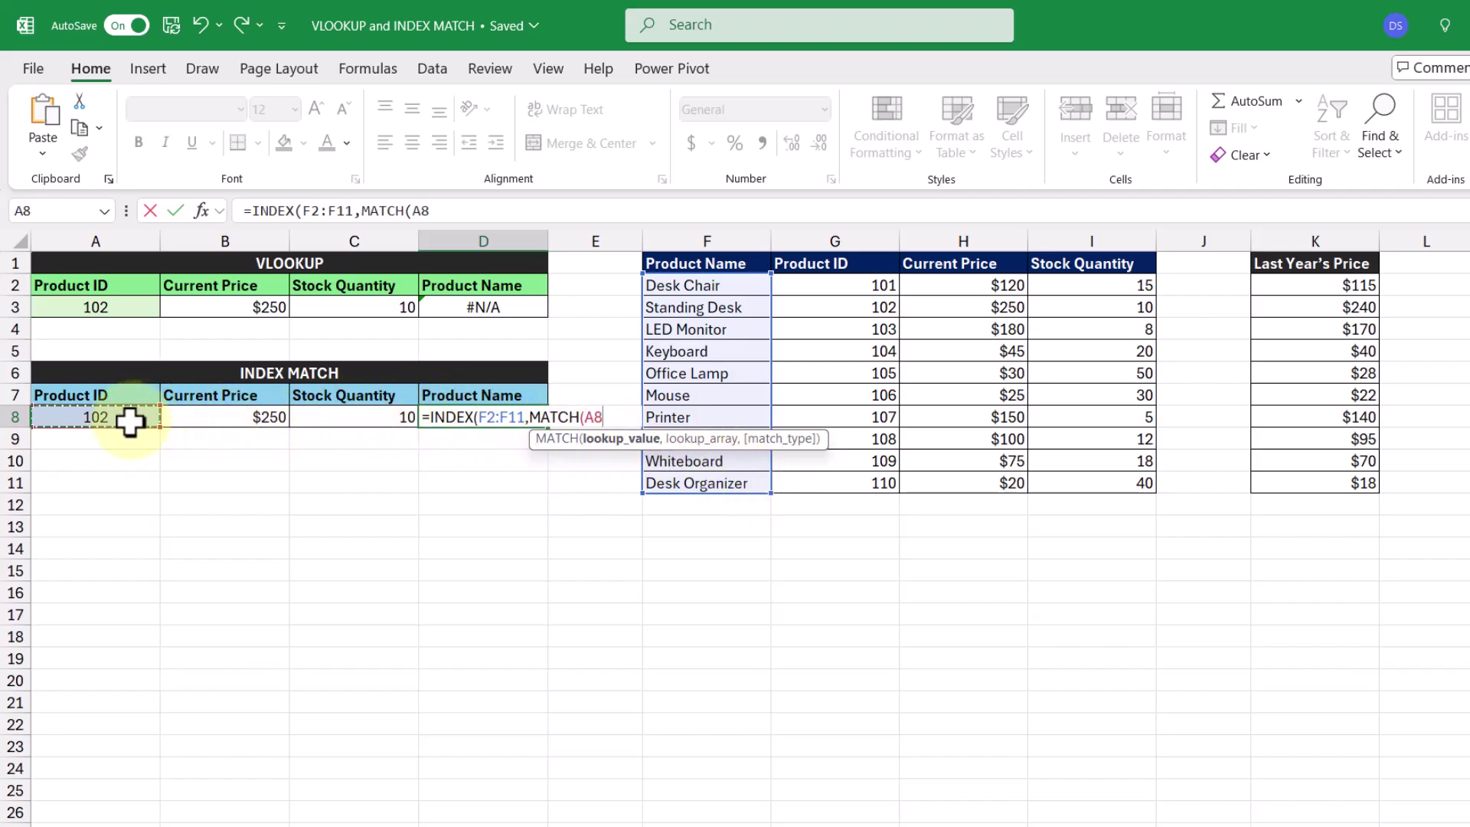
{"action": "type", "text": ","}
{"action": "left_click_drag", "start_coordinate": [834, 285], "coordinate": [843, 486]}
{"action": "type", "text": ","}
{"action": "double_click", "coordinate": [749, 470]}
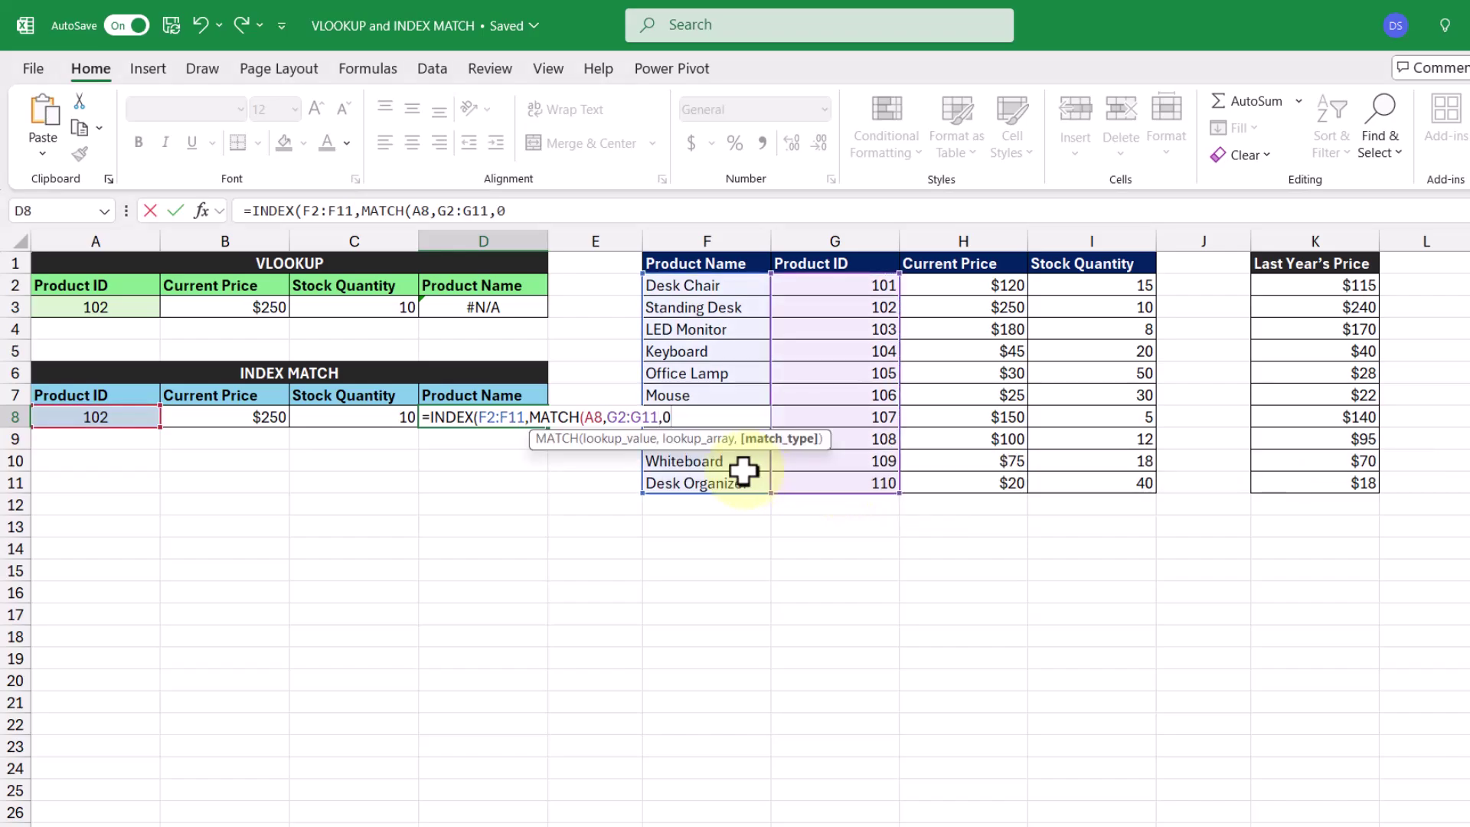
{"action": "type", "text": "))"}
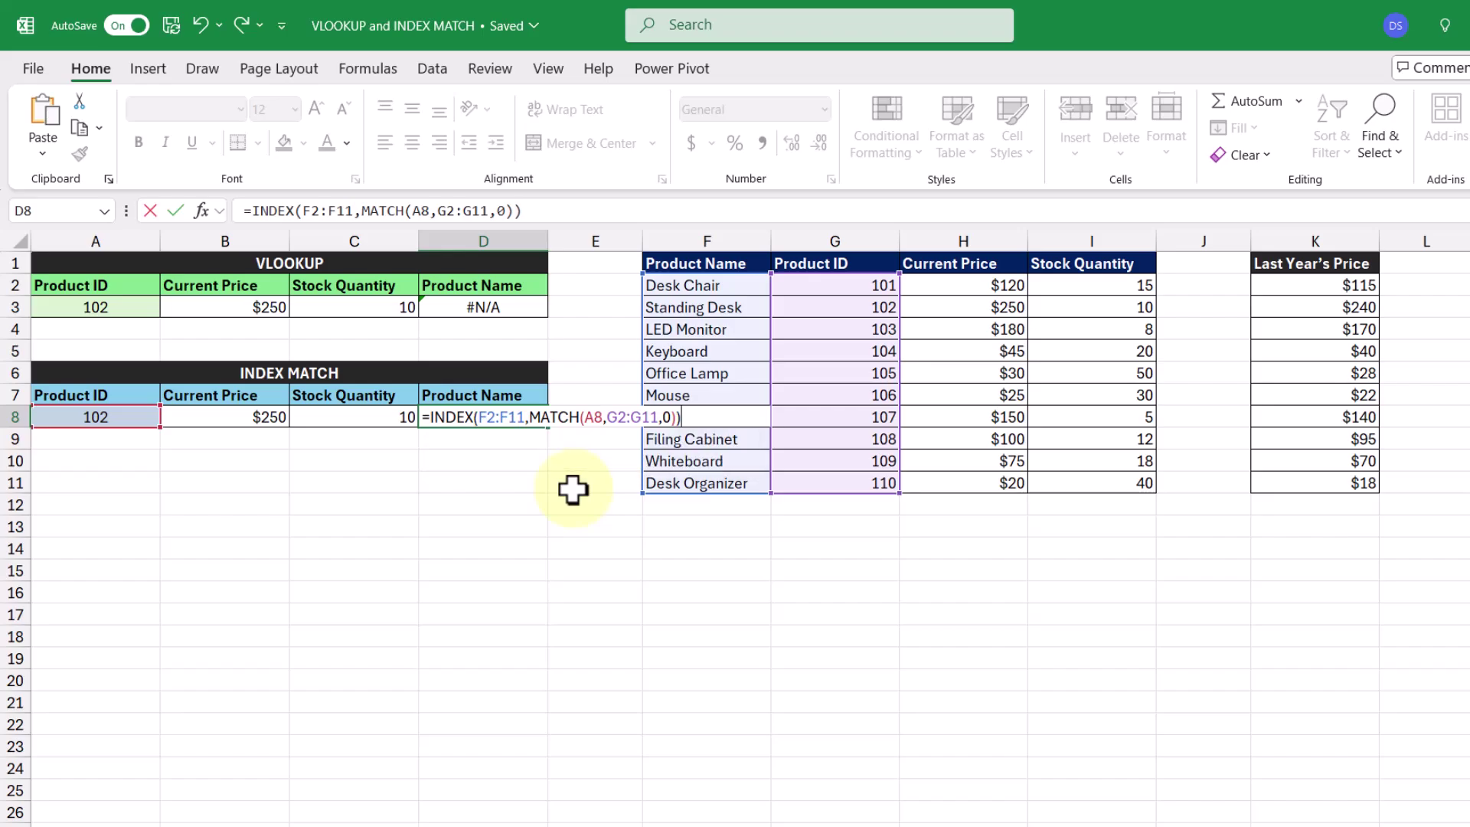
{"action": "key", "text": "Return"}
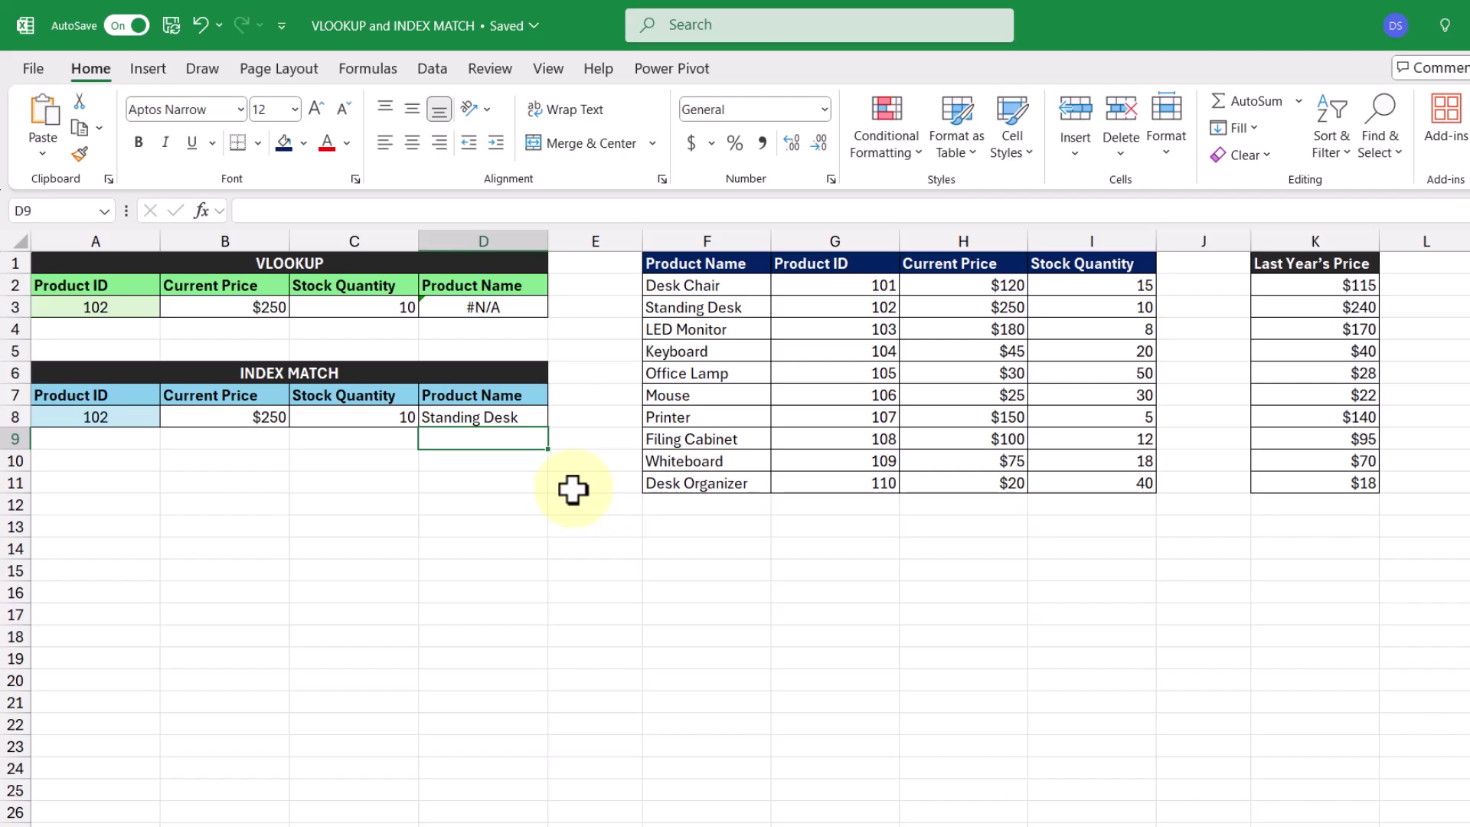
- Set A8 to Product ID 106, showing $25, stock 30 and Mouse
{"action": "left_click", "coordinate": [123, 416]}
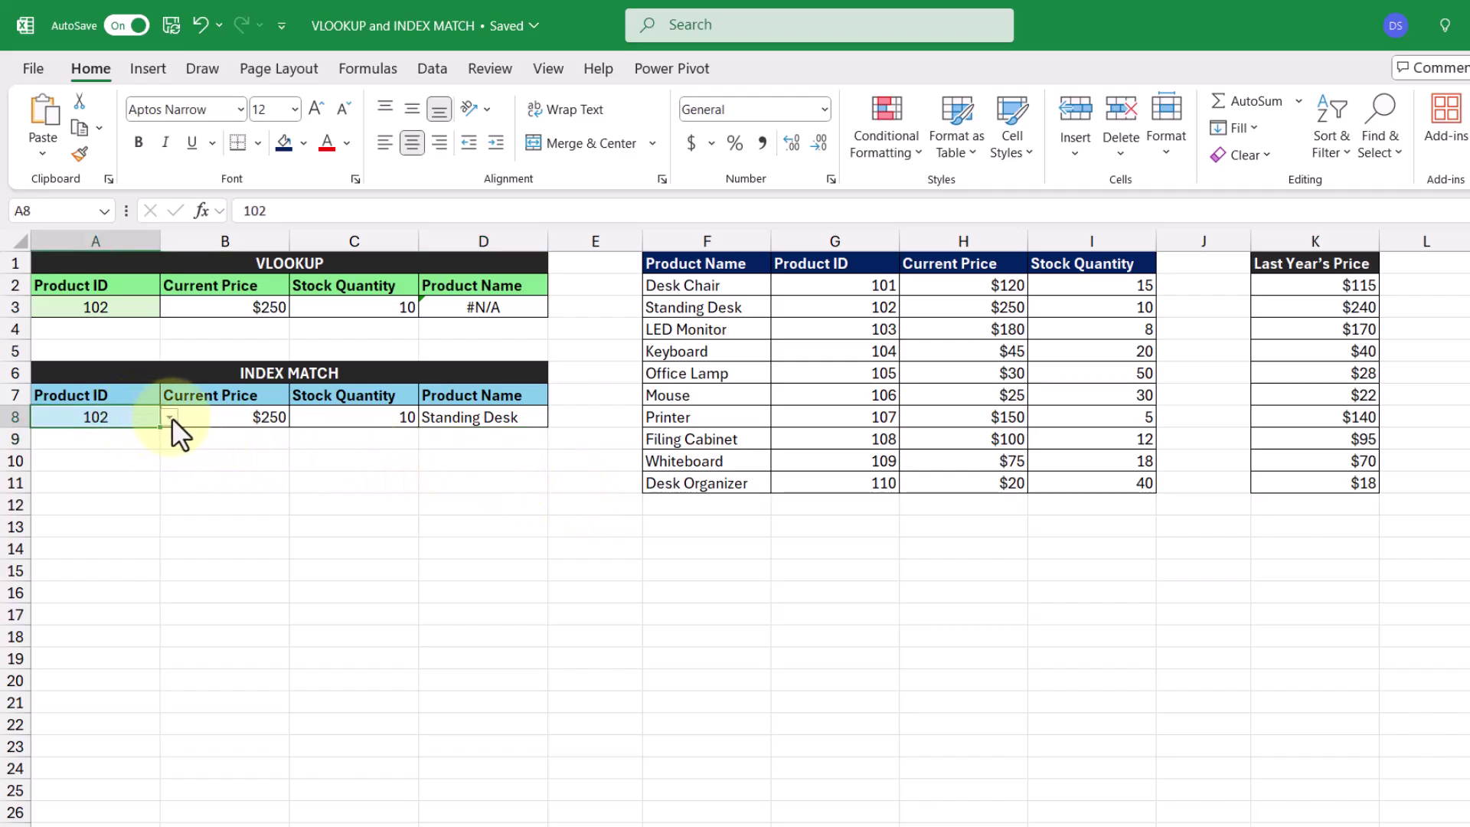
{"action": "left_click", "coordinate": [169, 417]}
{"action": "left_click", "coordinate": [107, 526]}
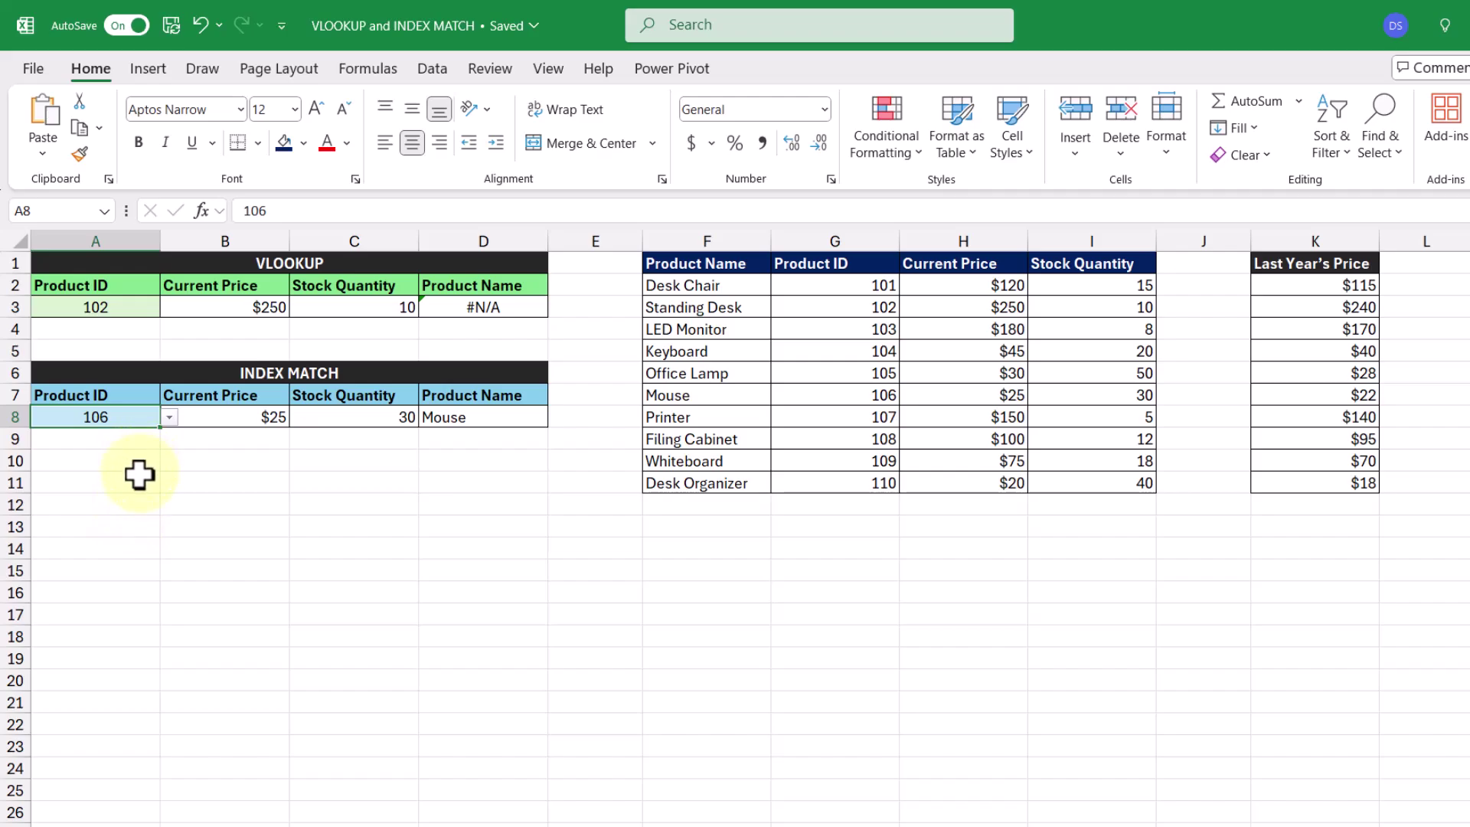
{"action": "key", "text": "Return"}
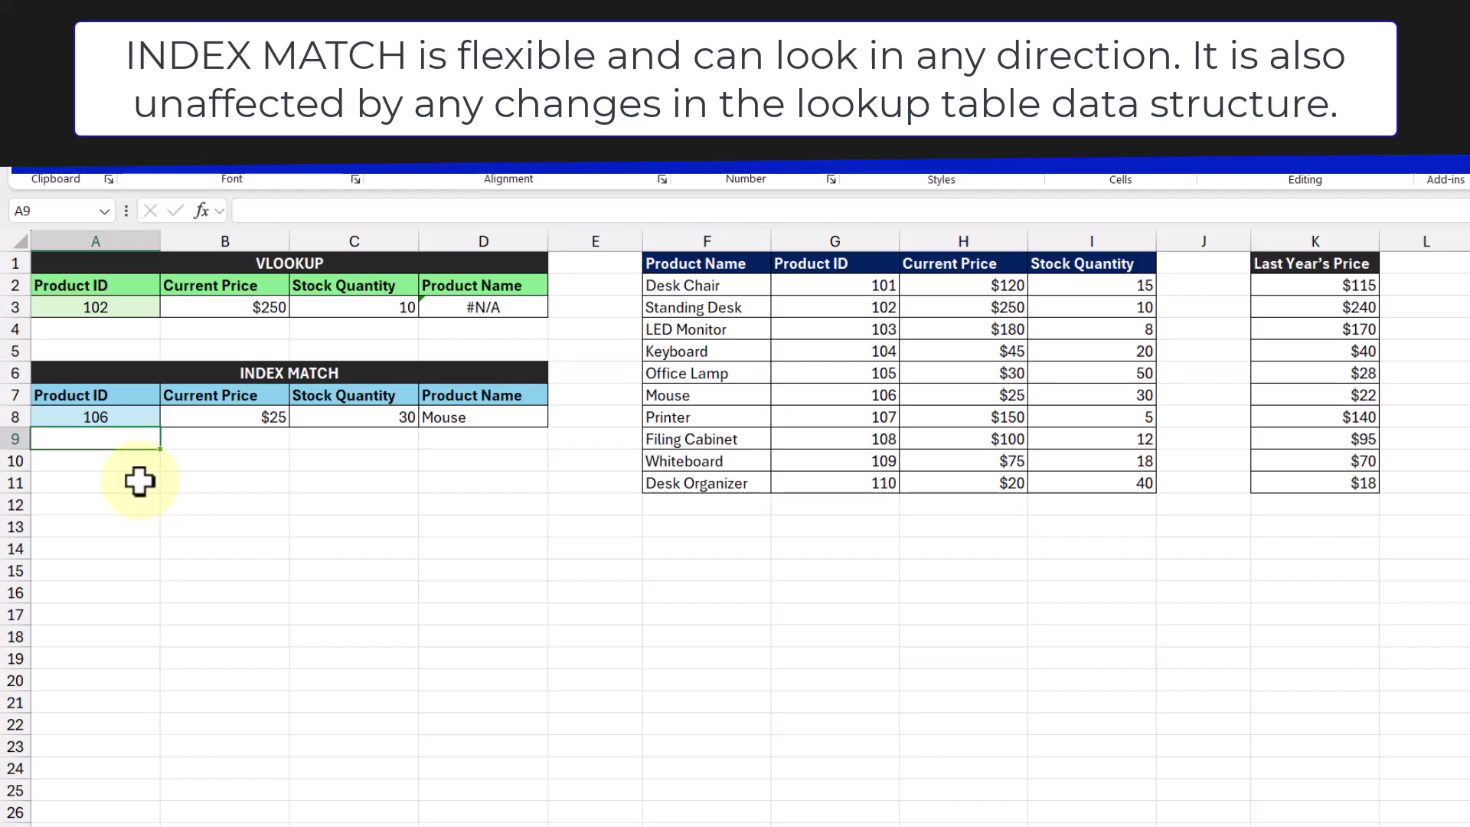
- Cut column K (Last Year's Price) and insert it before the Product ID column G
{"action": "right_click", "coordinate": [1294, 239]}
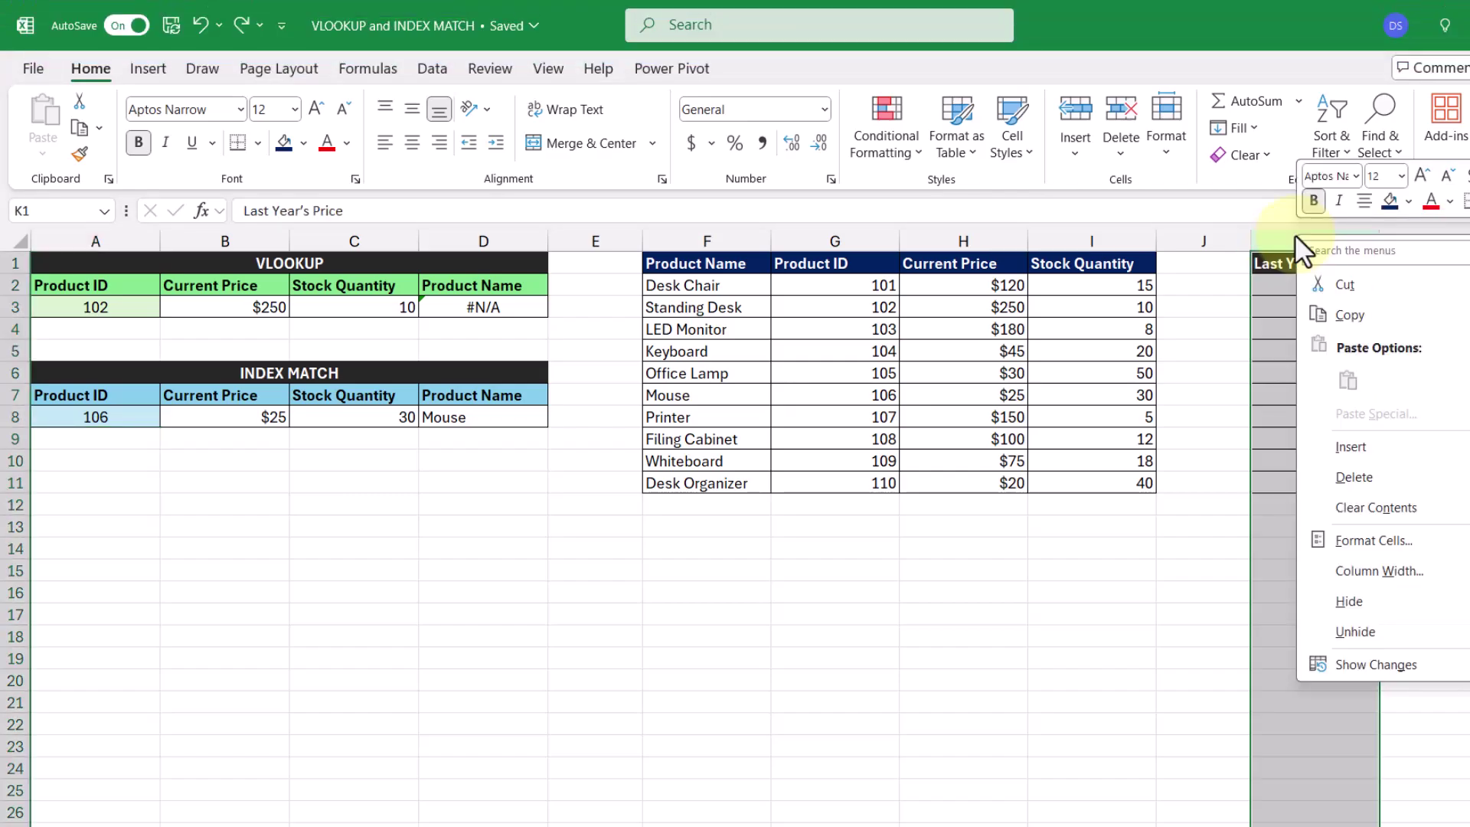
{"action": "left_click", "coordinate": [1346, 285]}
{"action": "right_click", "coordinate": [841, 241]}
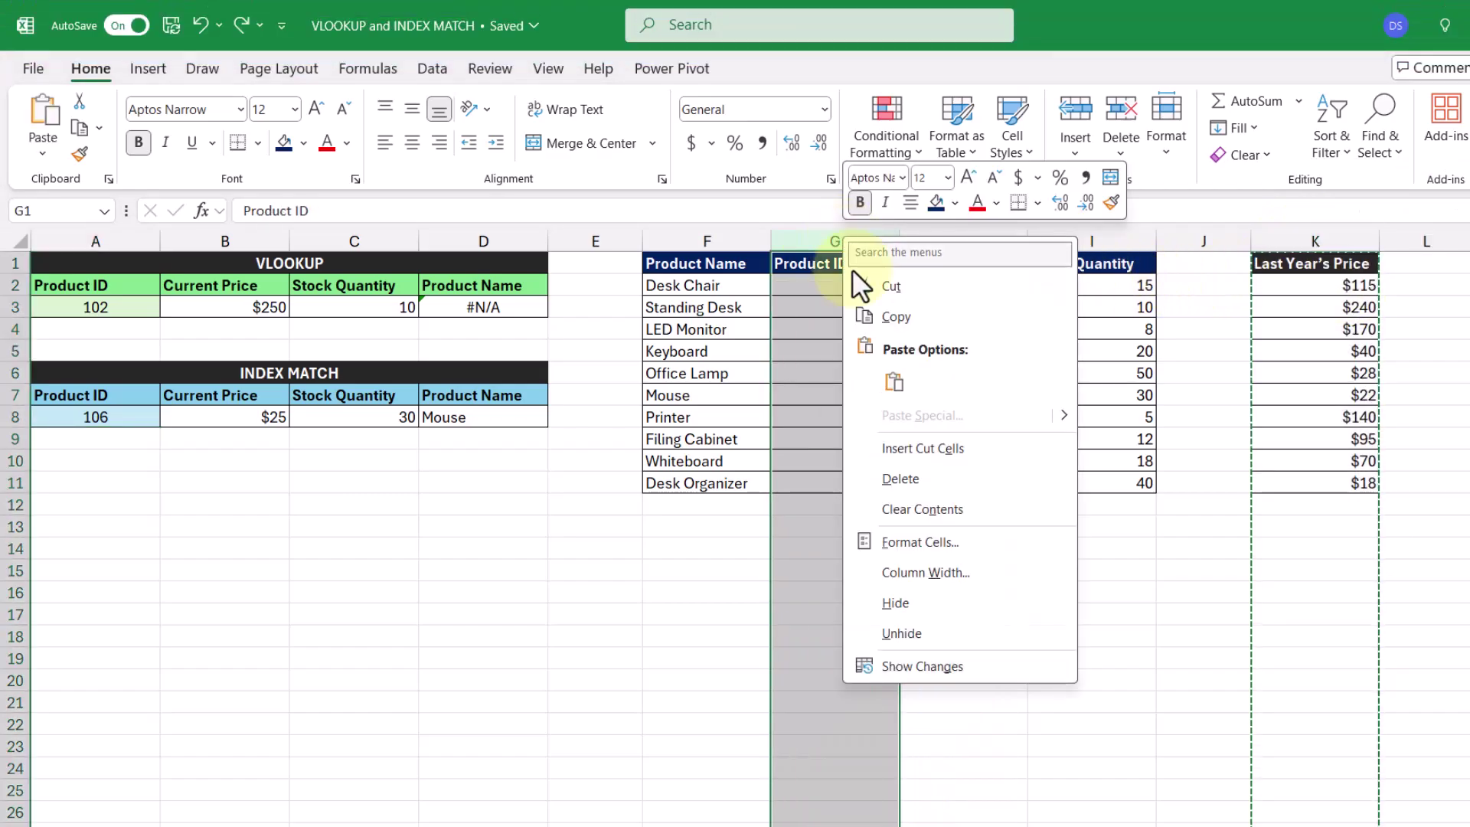
{"action": "left_click", "coordinate": [915, 448]}
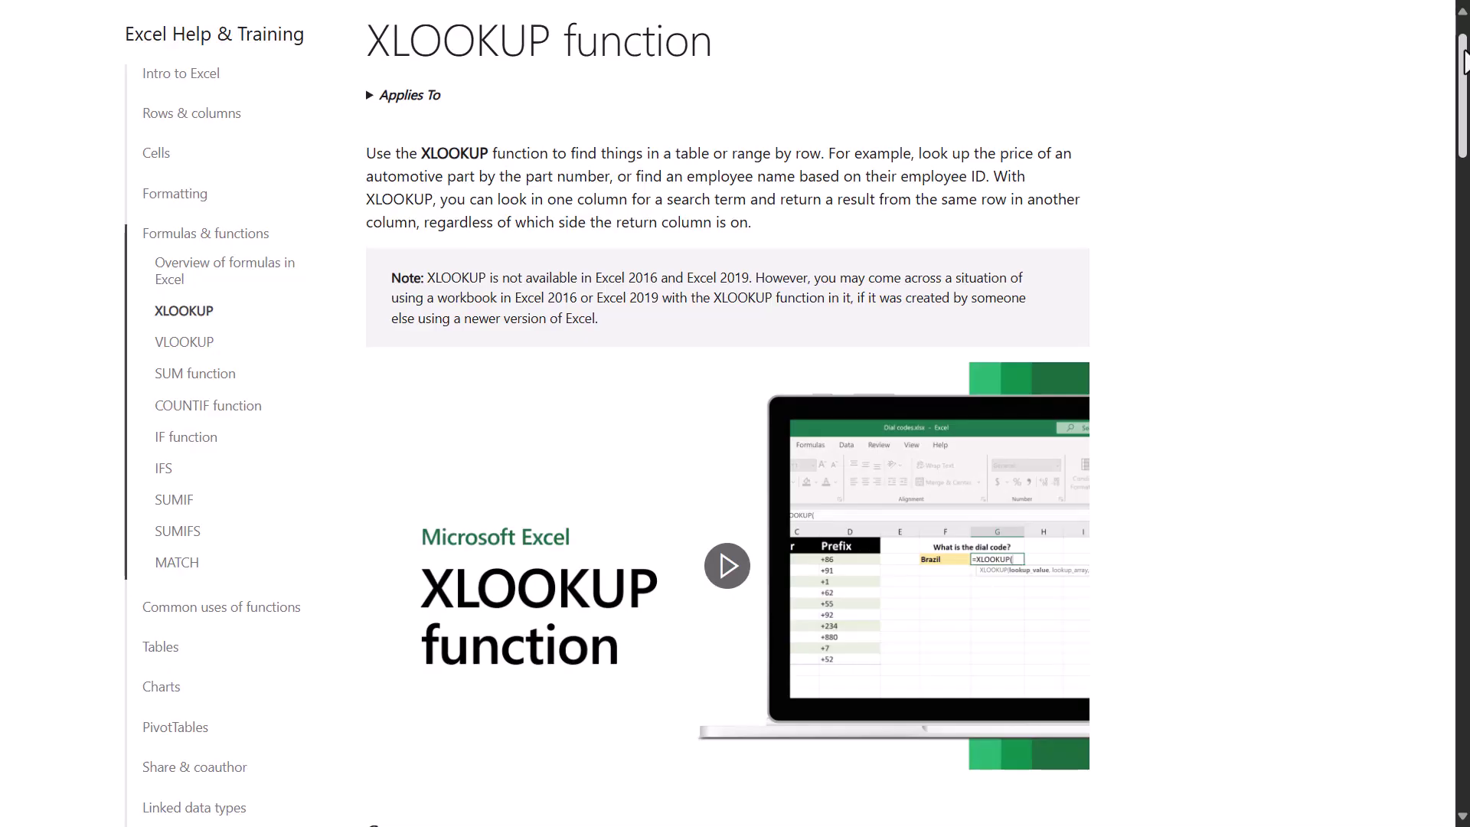
- Scroll the XLOOKUP help article down to the nested XLOOKUP and SUM-with-XLOOKUP examples
{"action": "left_click_drag", "start_coordinate": [1463, 62], "coordinate": [1465, 245]}
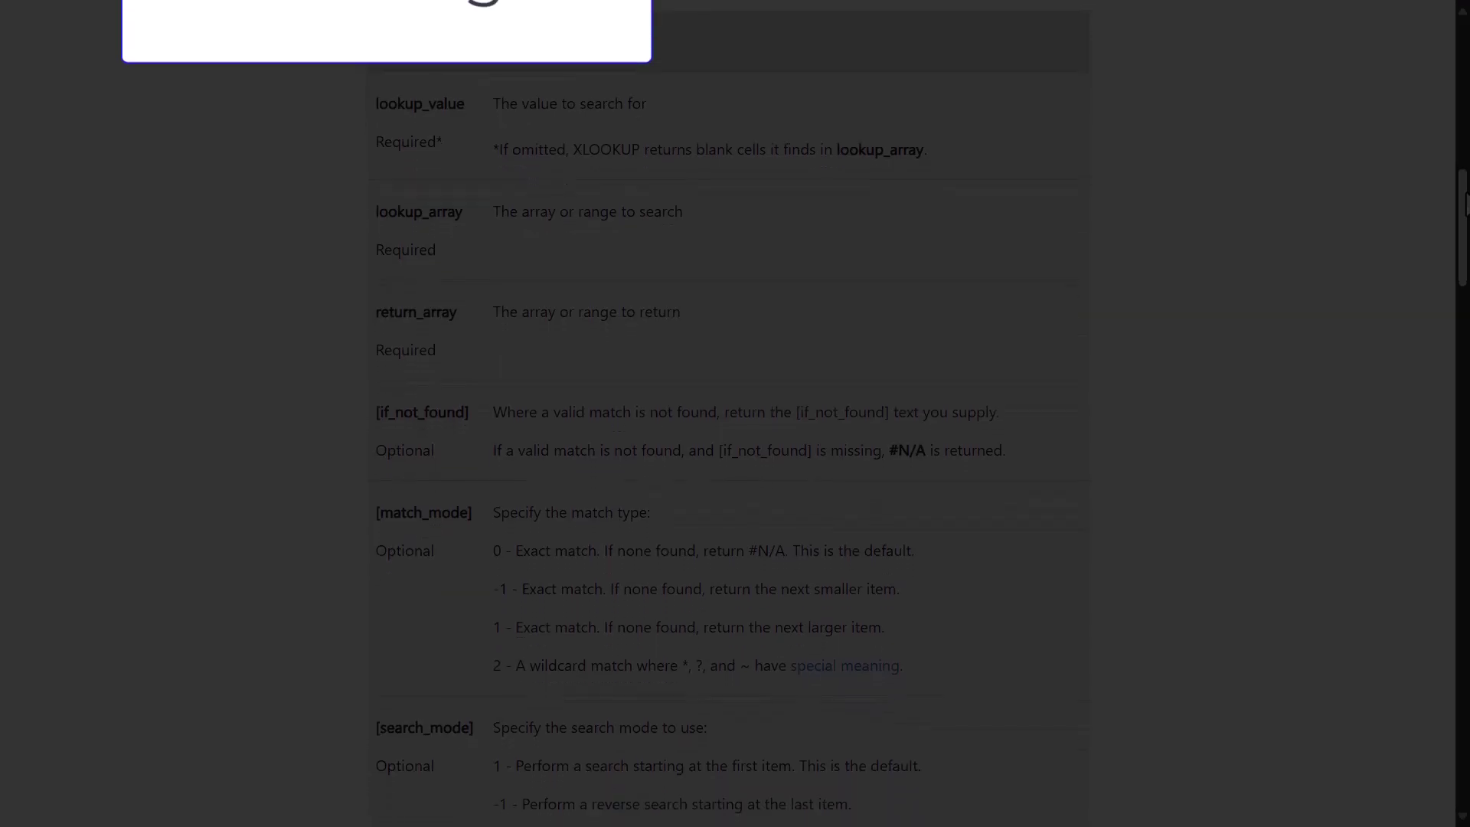
{"action": "left_click_drag", "start_coordinate": [1465, 203], "coordinate": [1464, 494]}
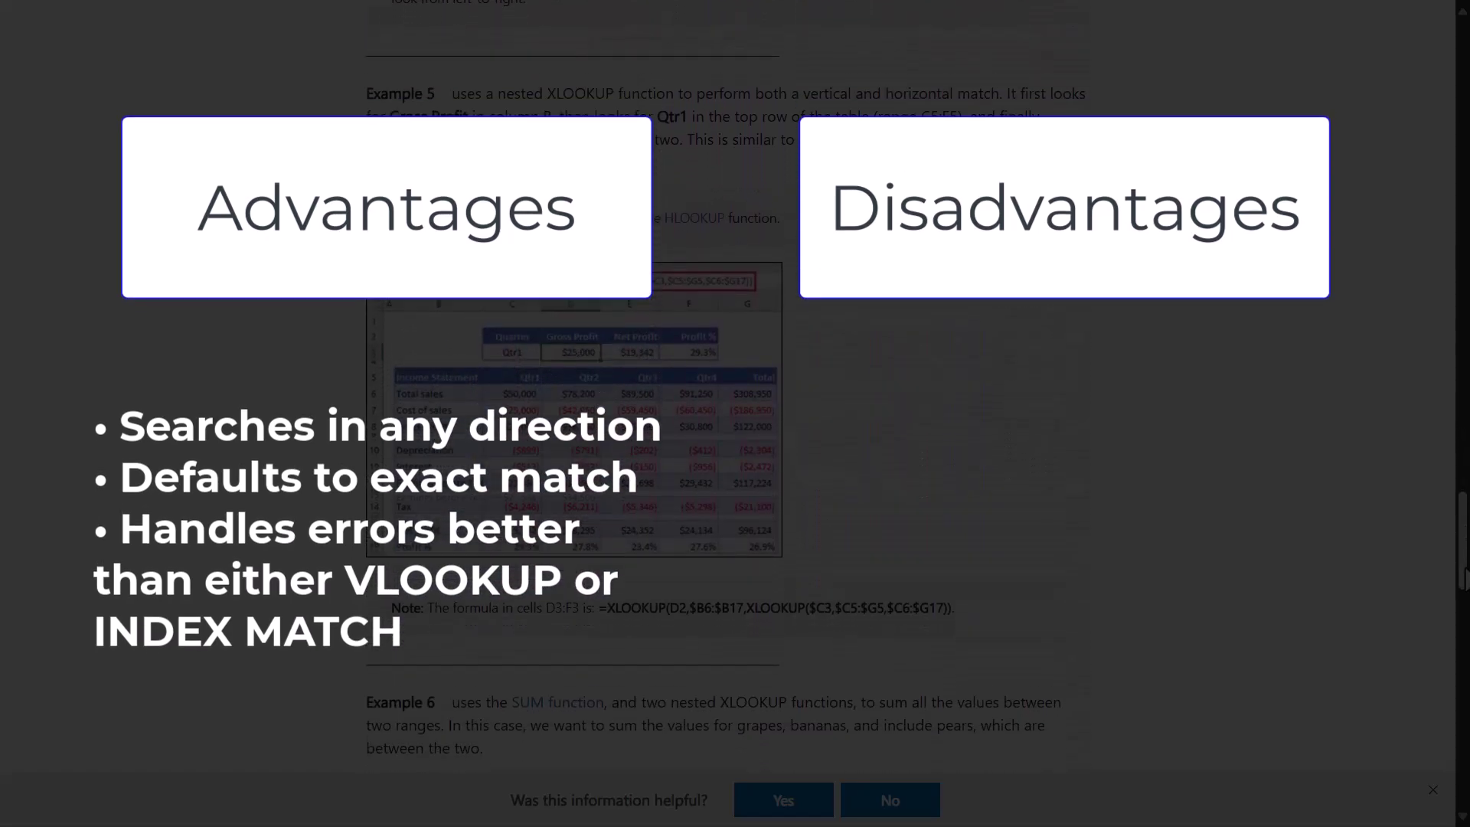
{"action": "left_click_drag", "start_coordinate": [1464, 587], "coordinate": [1465, 591]}
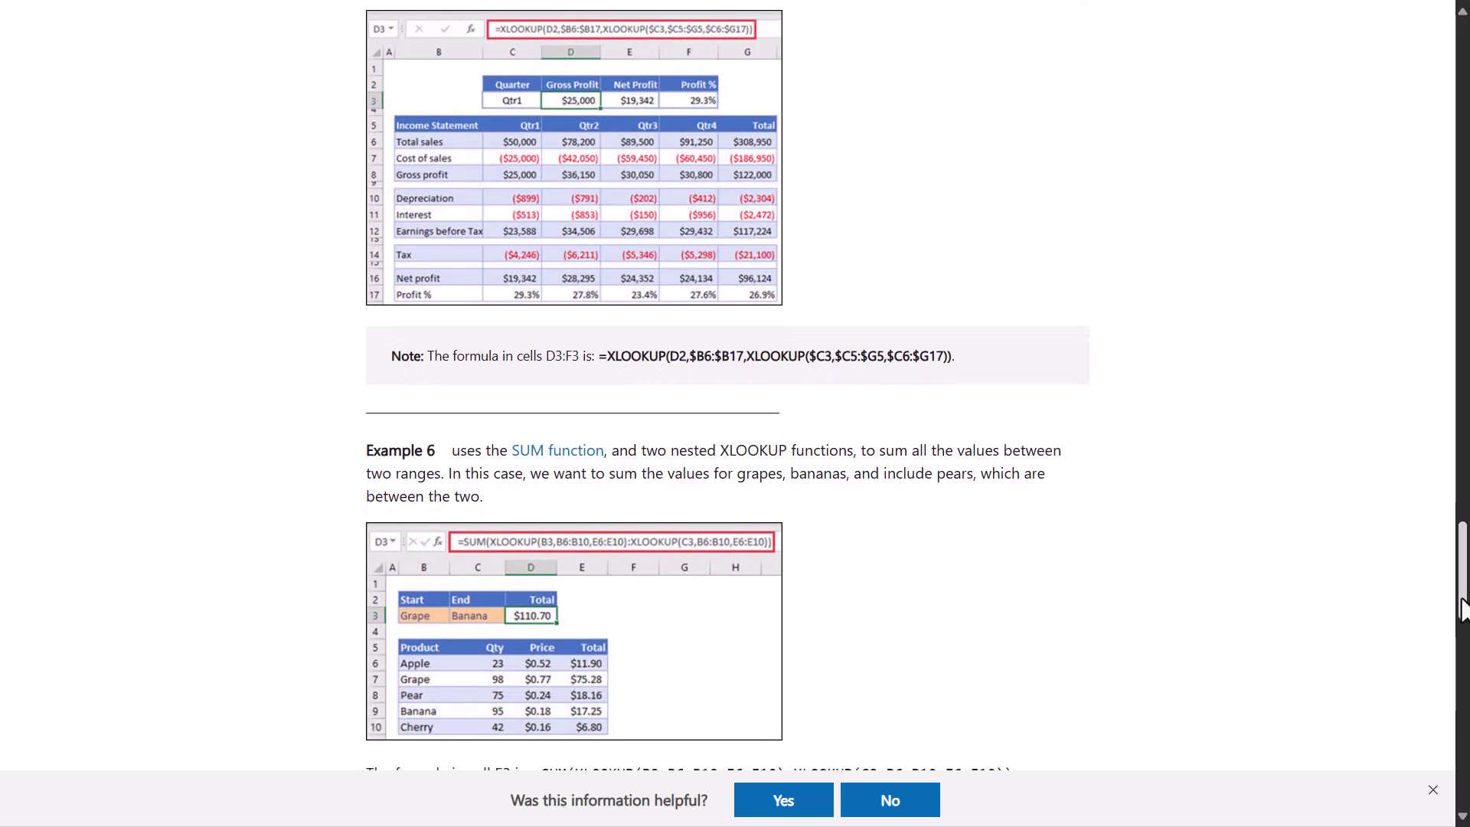